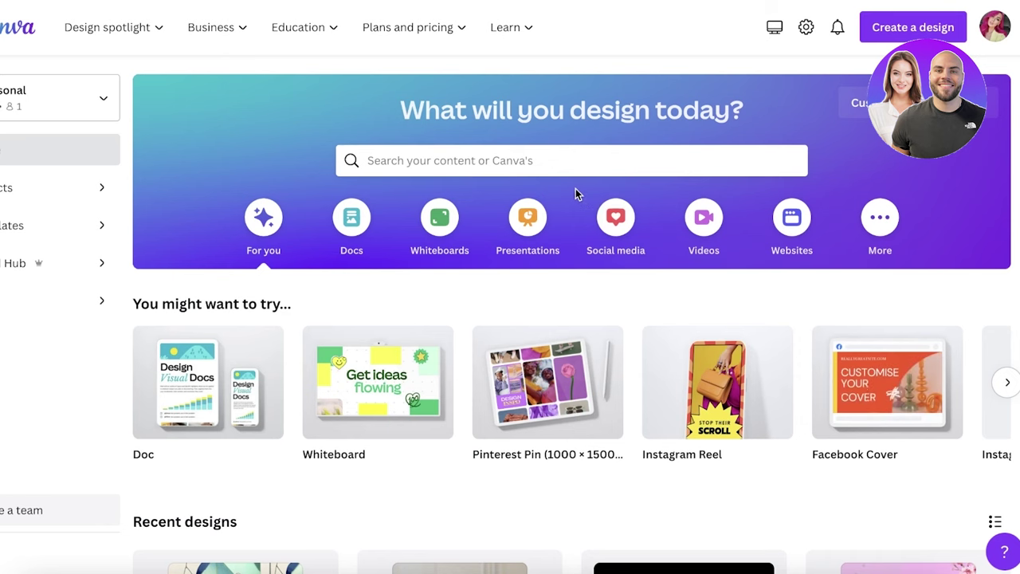
scroll(531, 190, "down", 4)
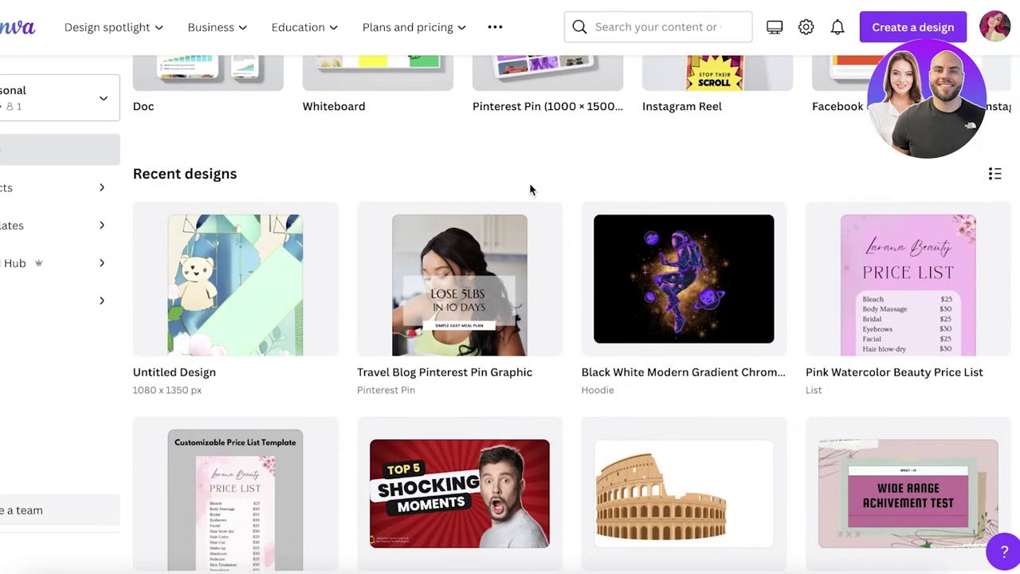
scroll(528, 205, "up", 4)
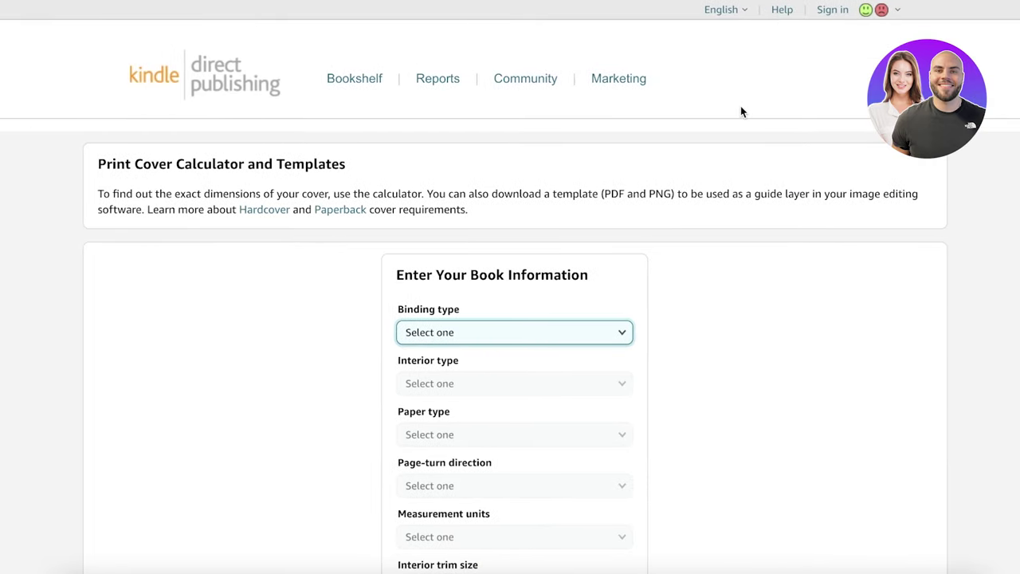
scroll(720, 139, "down", 2)
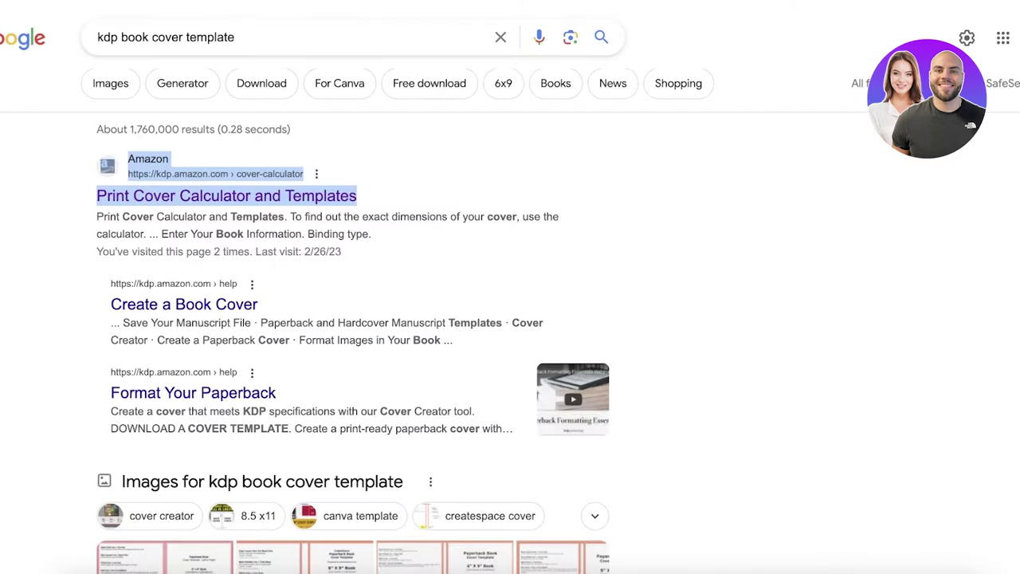
left_click(589, 237)
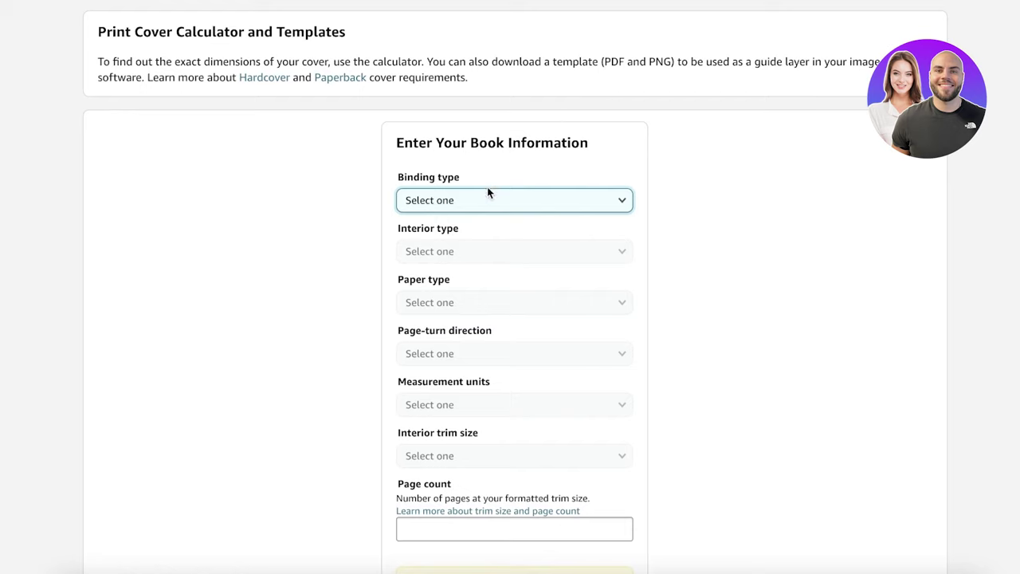
In the KDP cover calculator, set the binding type to Paperback, interior type to Standard color and paper type to White paper
left_click(479, 207)
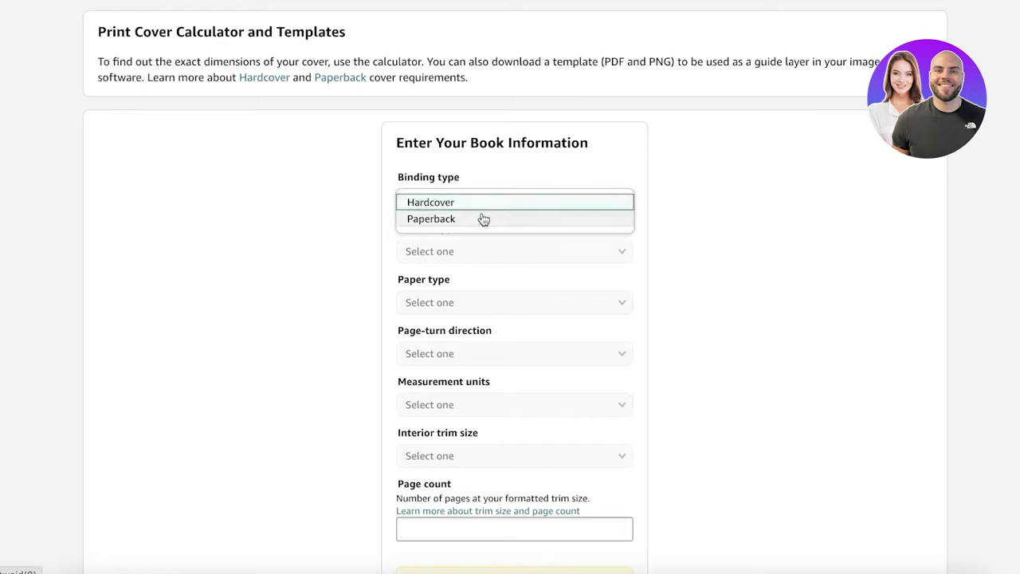
left_click(482, 219)
left_click(455, 249)
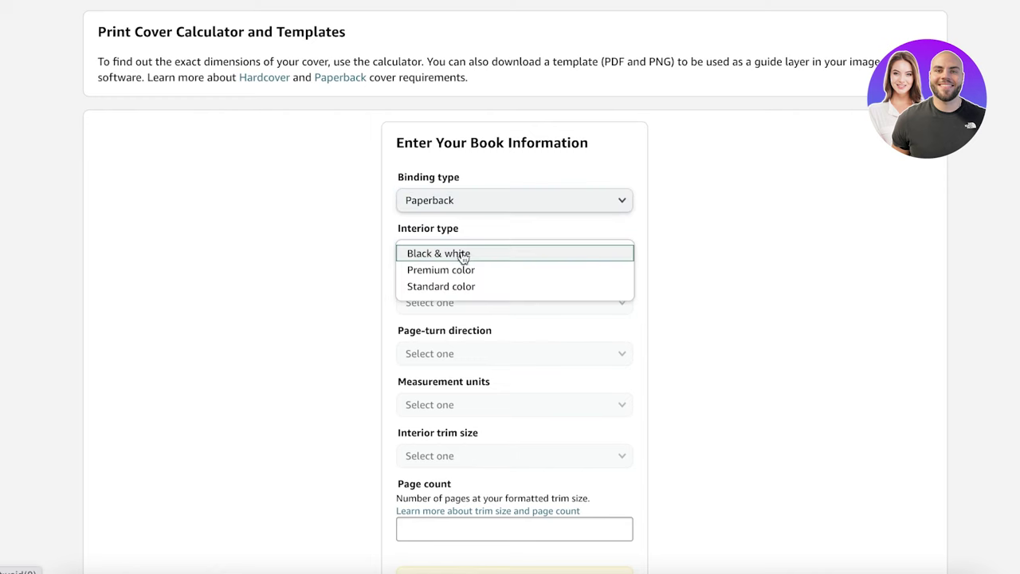
scroll(466, 254, "down", 1)
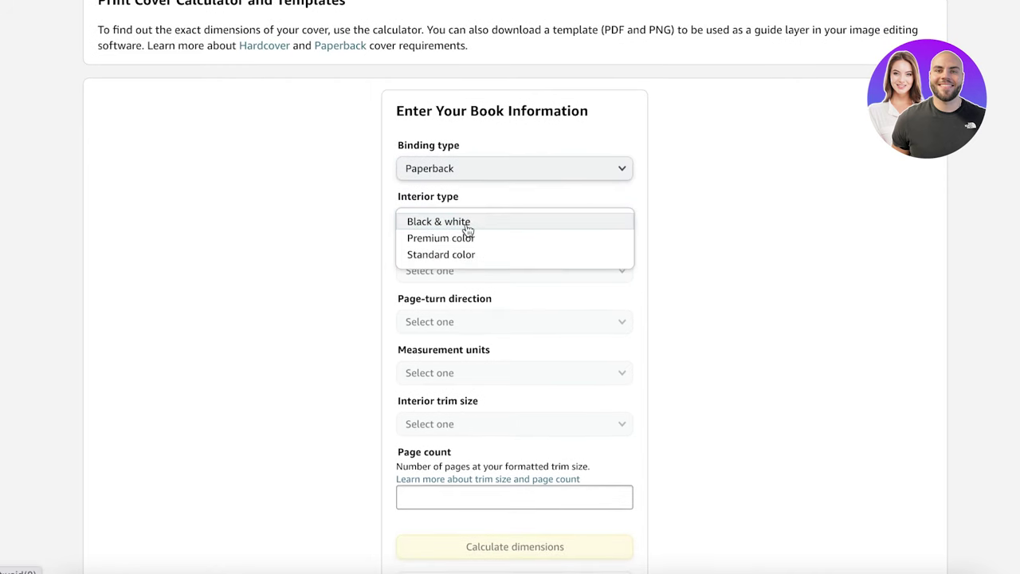
left_click_drag(465, 224, 465, 255)
left_click(455, 270)
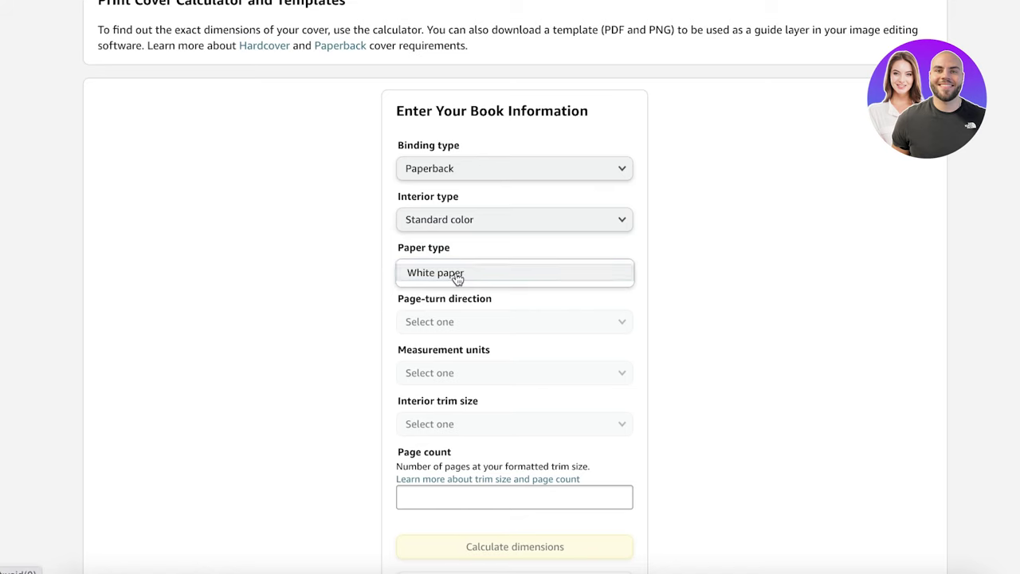
left_click(458, 275)
Set the book's page-turn direction to Left to Right and the measurement units to Inches
left_click(433, 327)
scroll(414, 307, "down", 1)
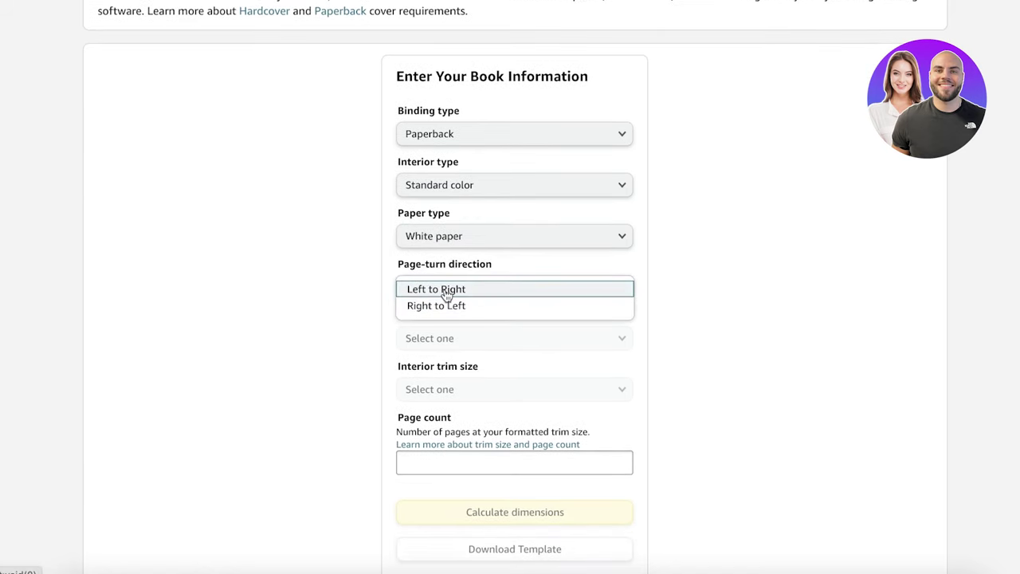
left_click(440, 290)
left_click(437, 337)
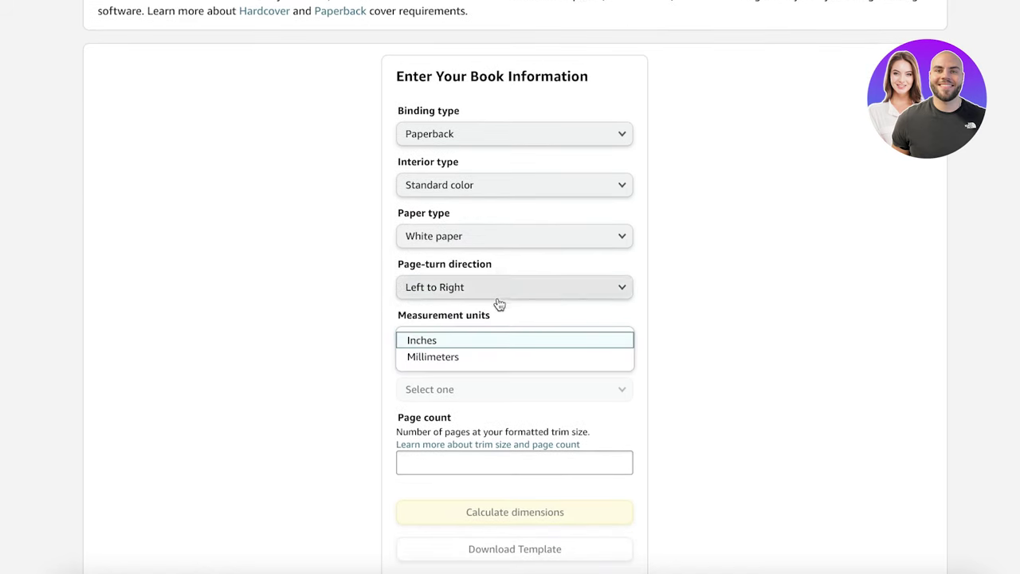
scroll(456, 315, "down", 1)
left_click(456, 314)
scroll(352, 271, "down", 1)
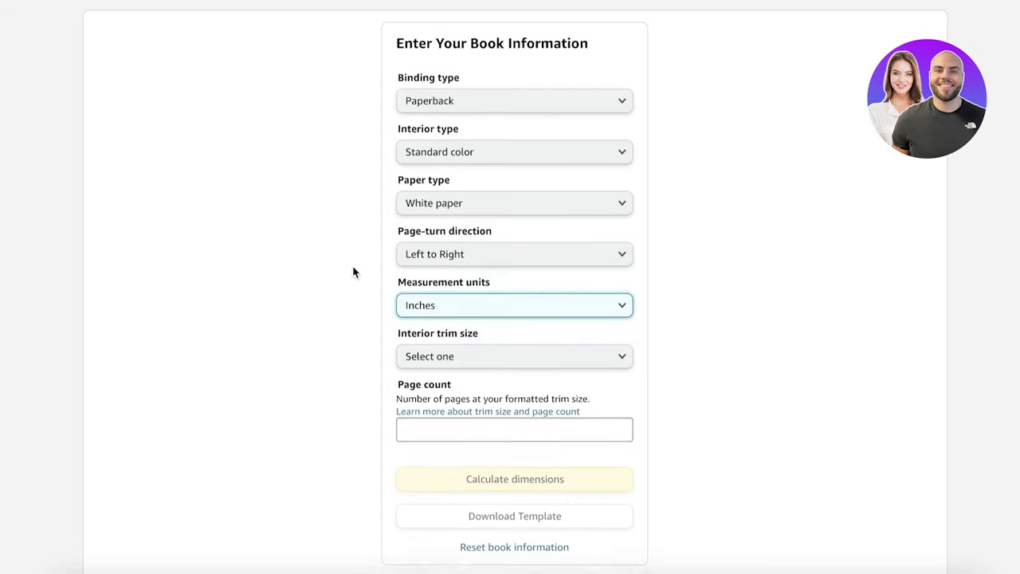
Set the interior trim size to 6 x 9 in and the page count to 100
left_click(461, 333)
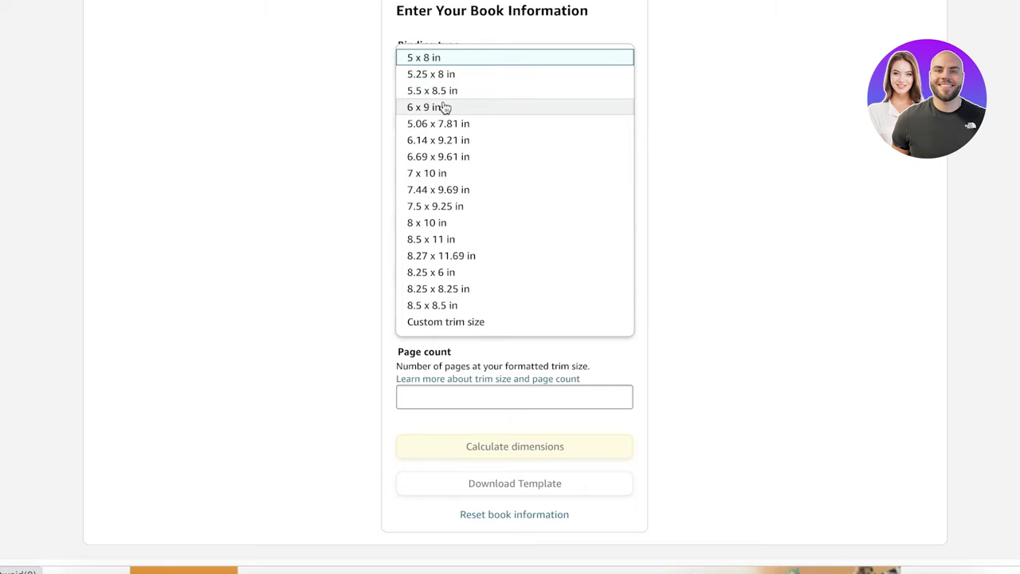
left_click(540, 426)
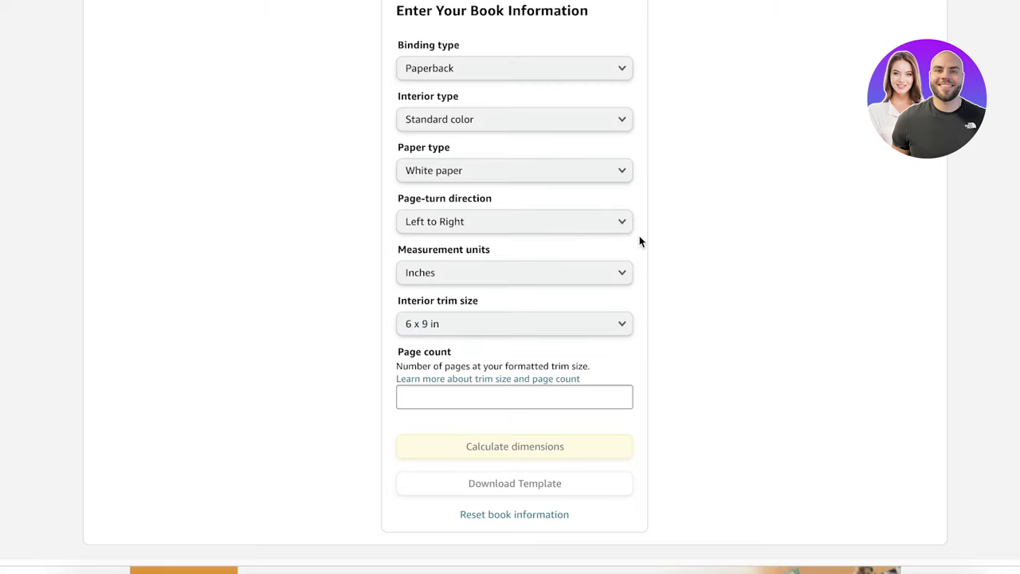
scroll(690, 228, "down", 2)
scroll(690, 228, "down", 1)
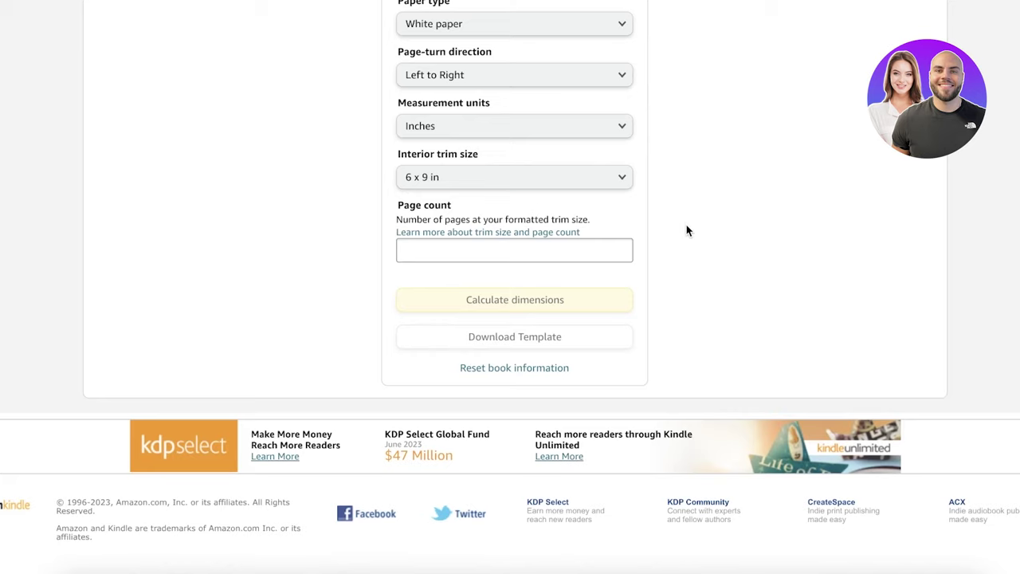
left_click(557, 257)
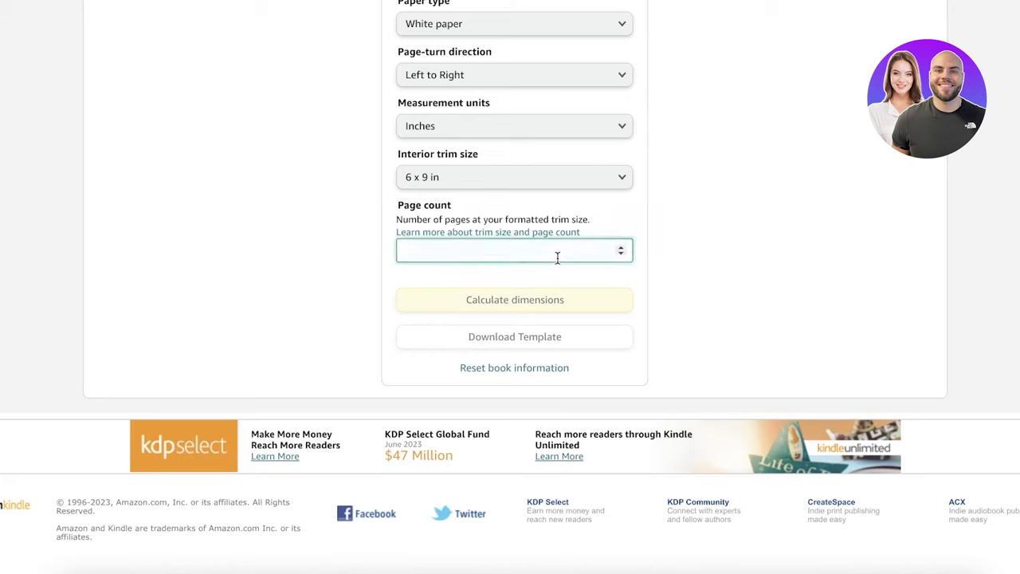
type("100")
left_click(799, 253)
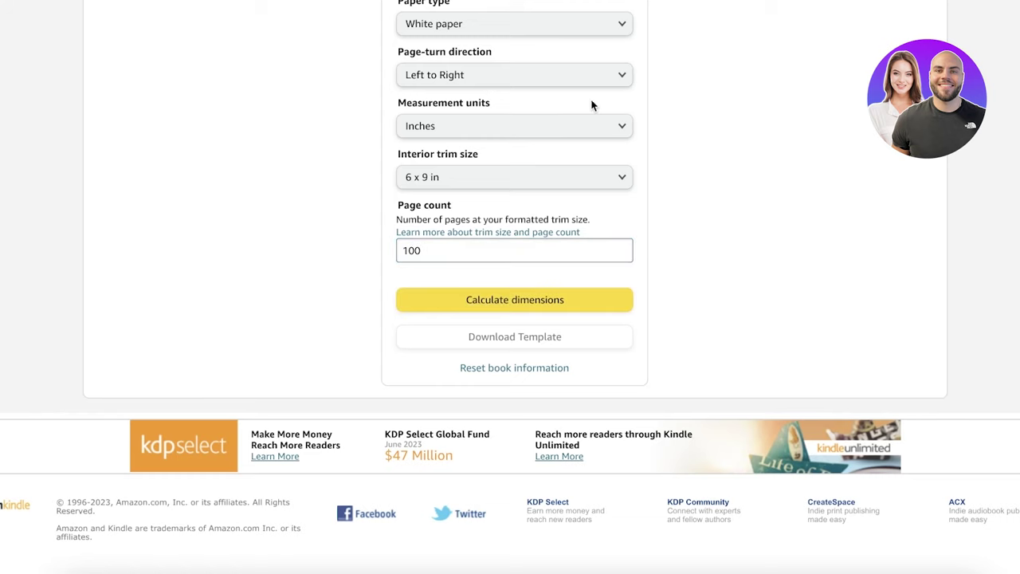
Check the entered book information, calculate the cover dimensions and review the resulting dimensions table
scroll(526, 32, "up", 1)
scroll(495, 350, "up", 3)
scroll(481, 398, "down", 2)
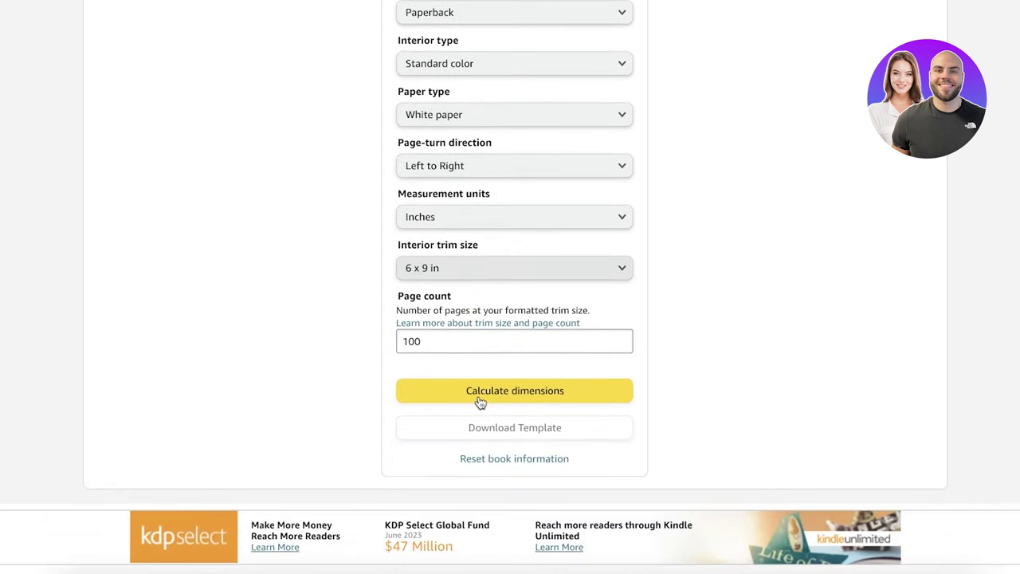
left_click(479, 395)
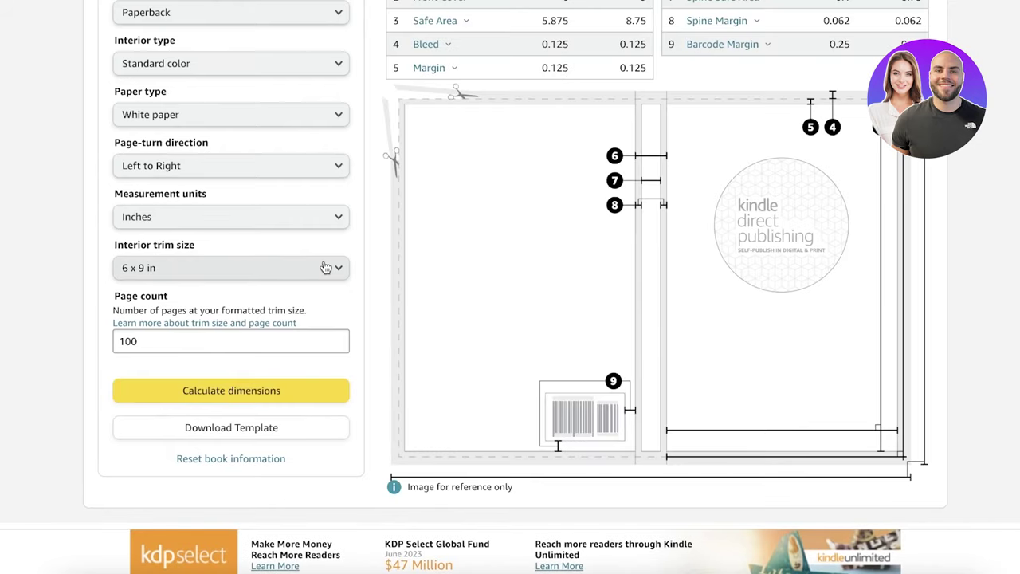
scroll(539, 118, "up", 5)
scroll(582, 234, "down", 2)
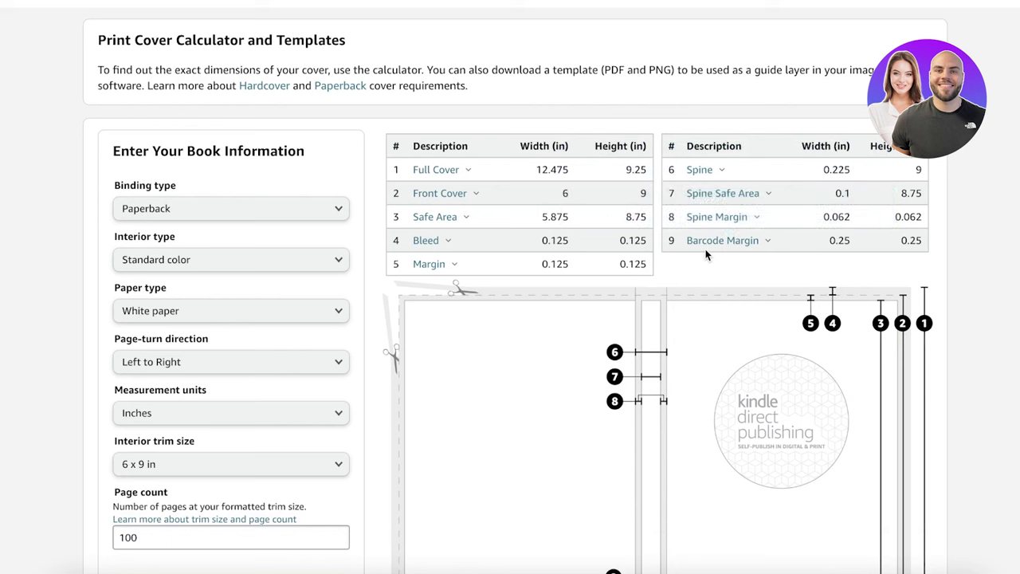
Download the paperback cover template and open the downloaded archive in Finder
scroll(606, 231, "down", 3)
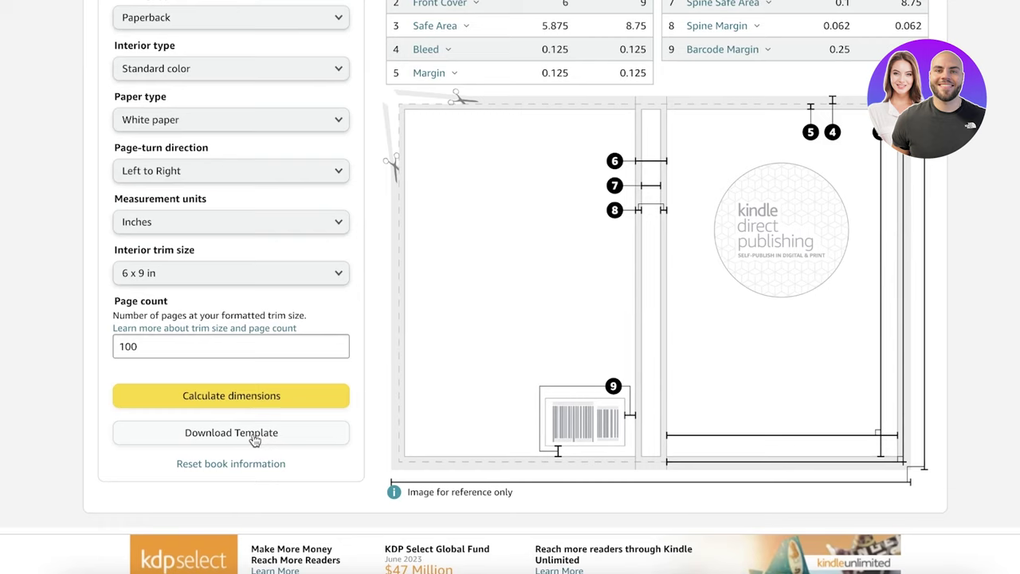
right_click(582, 244)
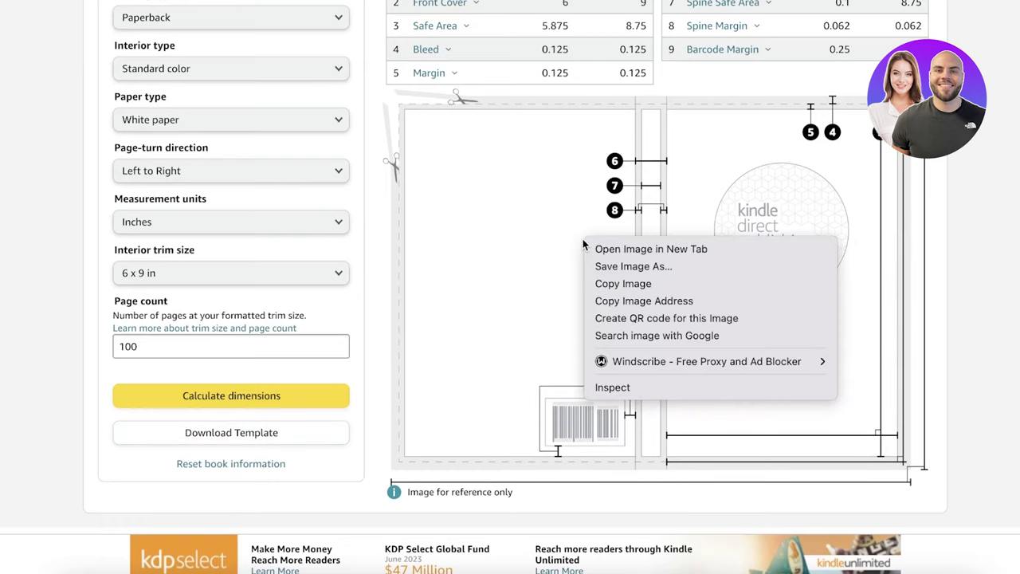
left_click(940, 182)
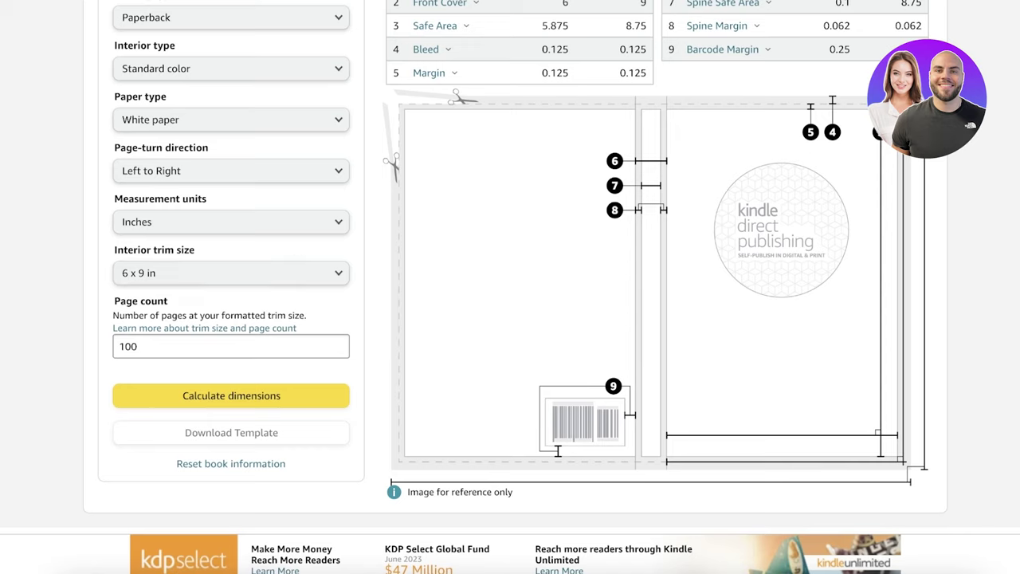
left_click(986, 4)
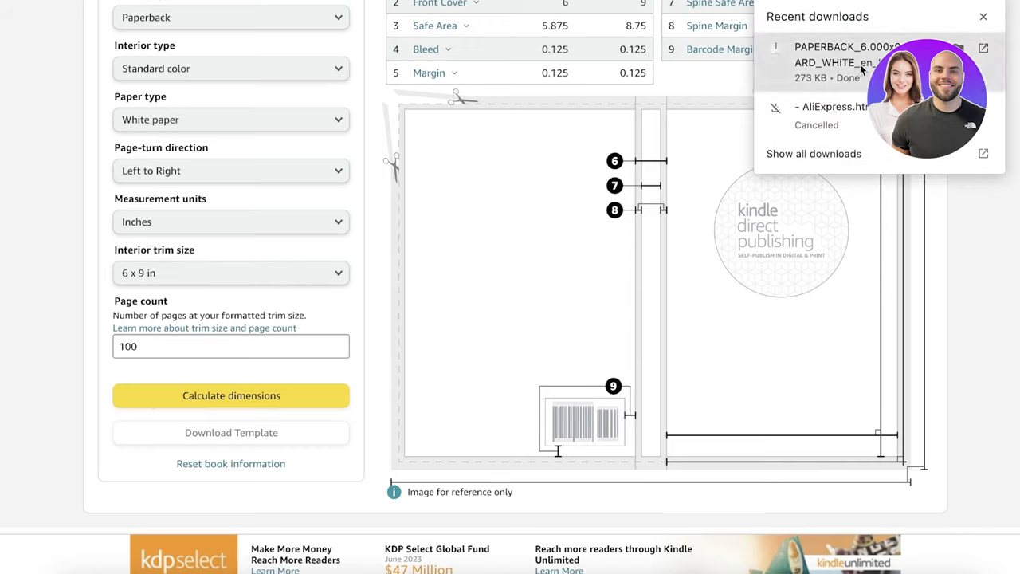
key("Escape")
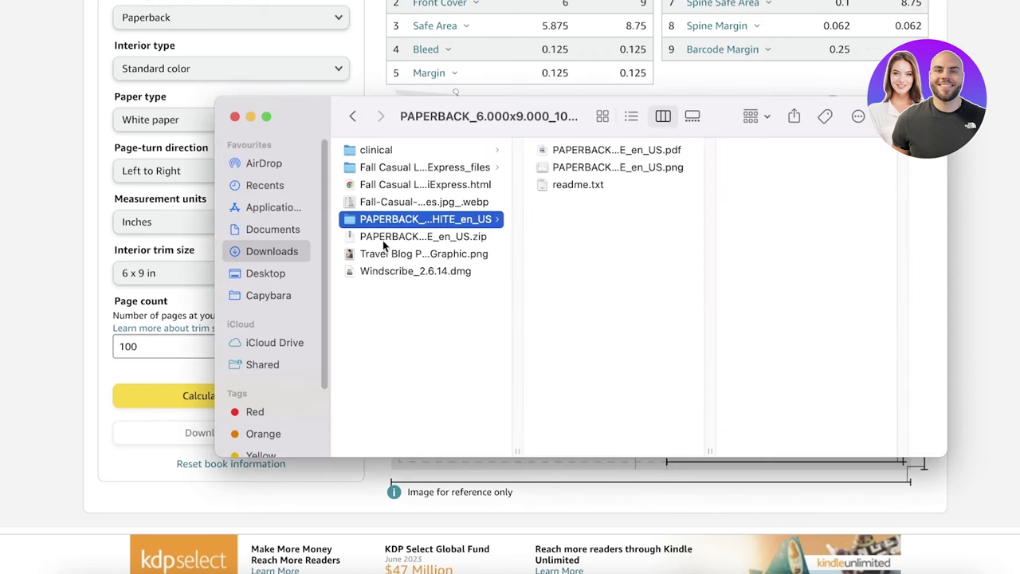
Preview the PDF and PNG versions of the cover template in the extracted folder and return to the browser
left_click(625, 157)
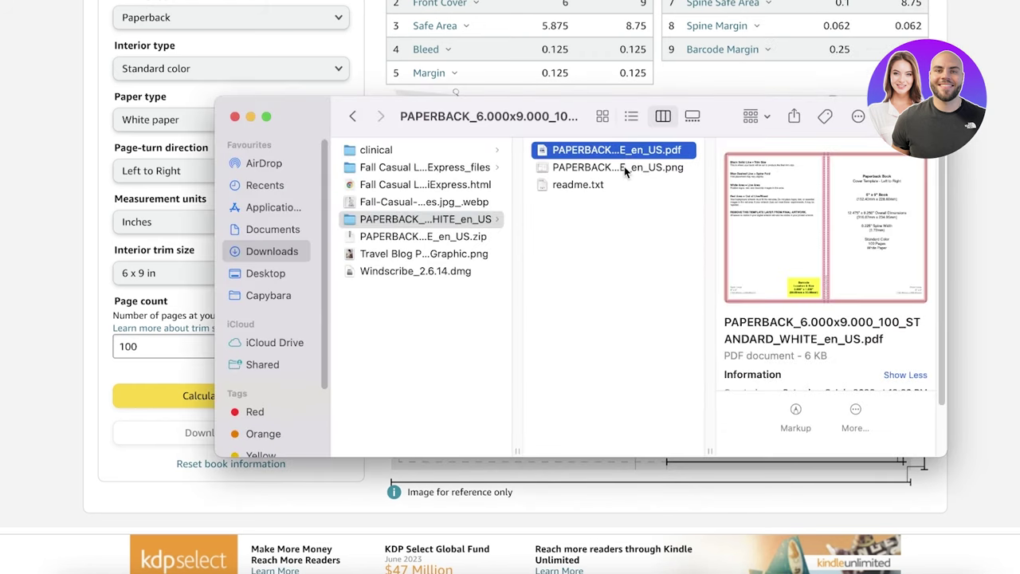
left_click(619, 168)
left_click(611, 151)
left_click(607, 166)
left_click(638, 68)
scroll(649, 83, "up", 3)
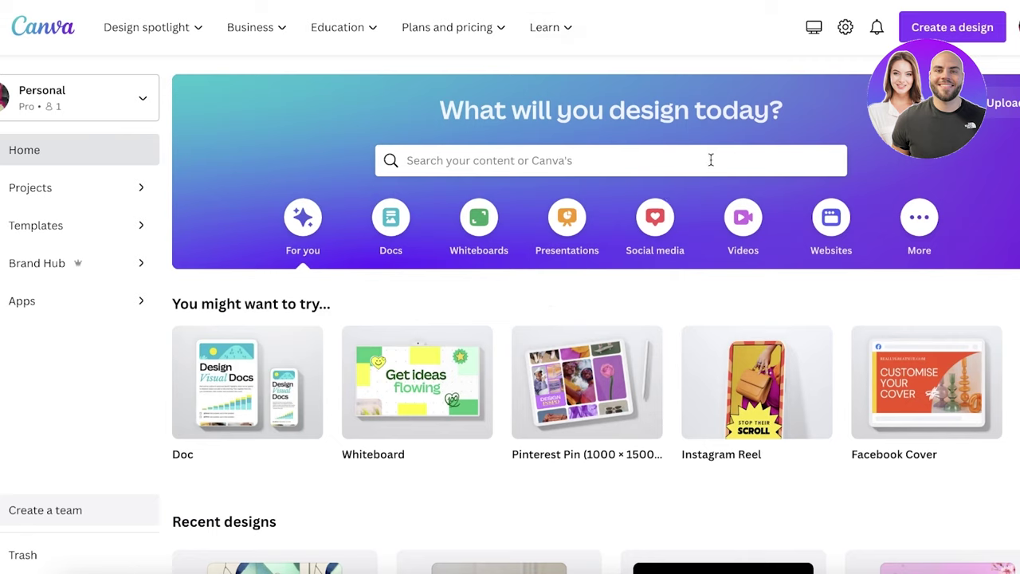
Switch to Canva and start a custom-size design with inches as the unit
left_click(952, 28)
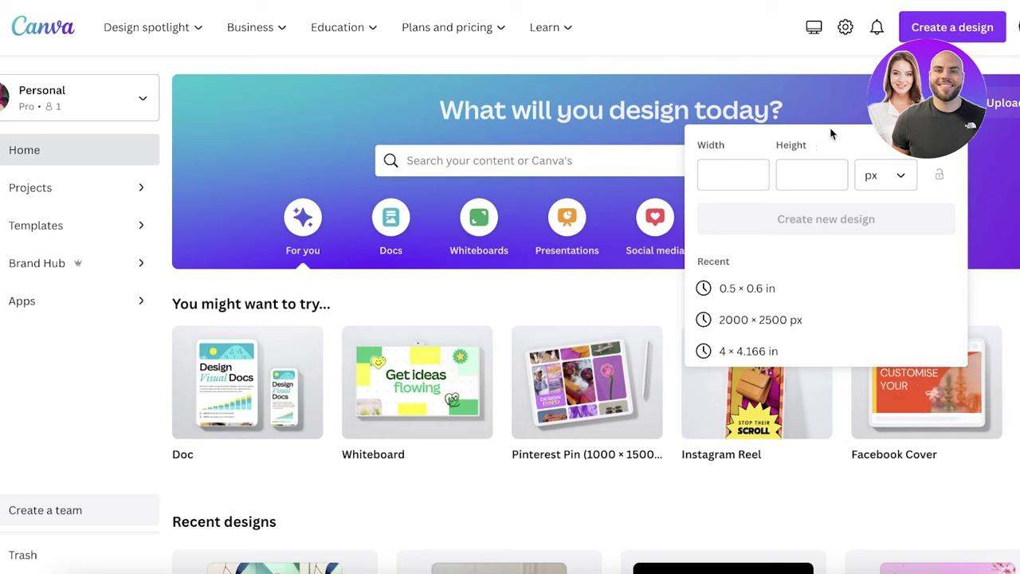
left_click(882, 175)
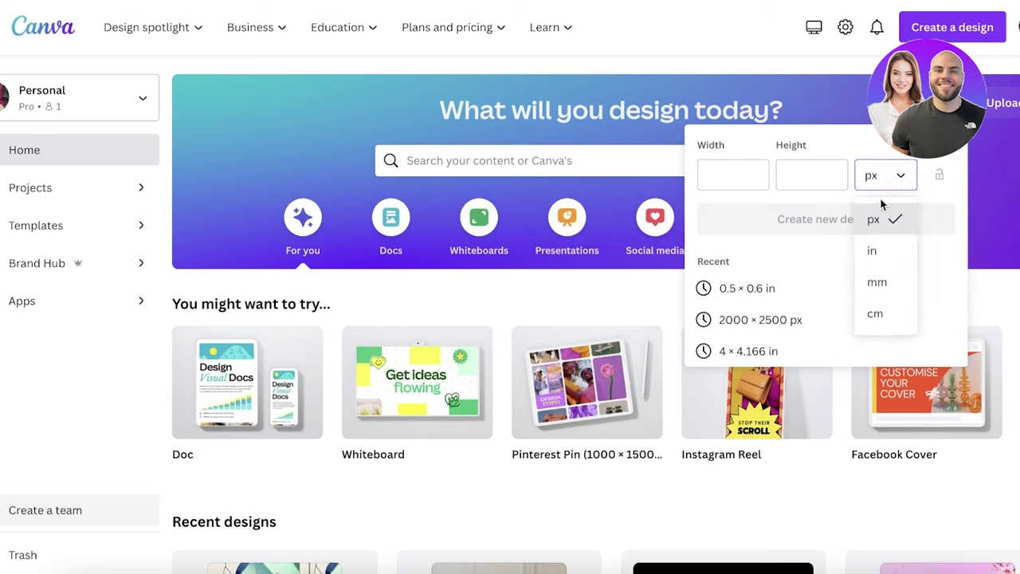
left_click(872, 248)
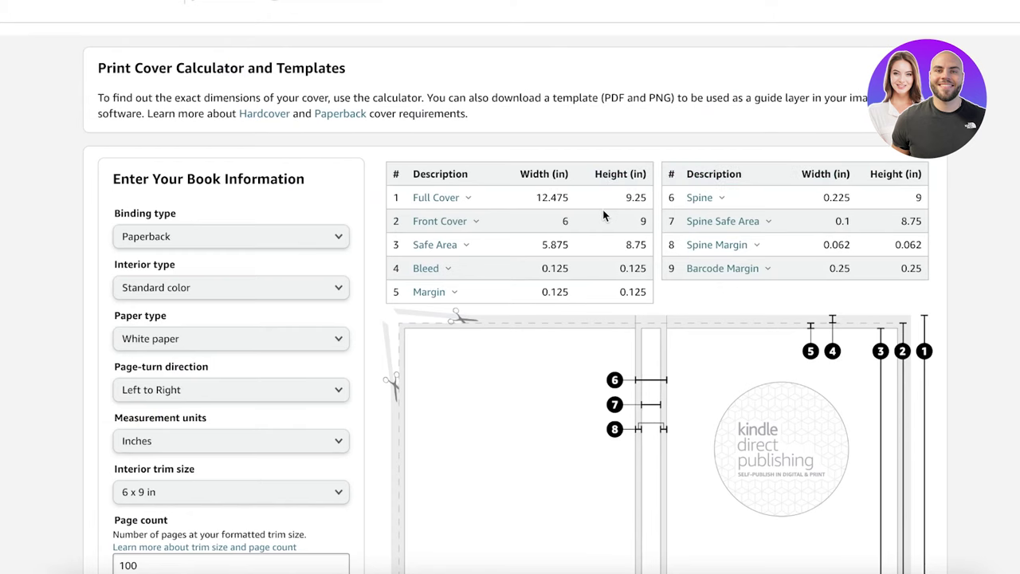
In the KDP cover calculator, copy the full cover width and examine the remaining cover dimensions and the layout diagram
scroll(602, 216, "down", 1)
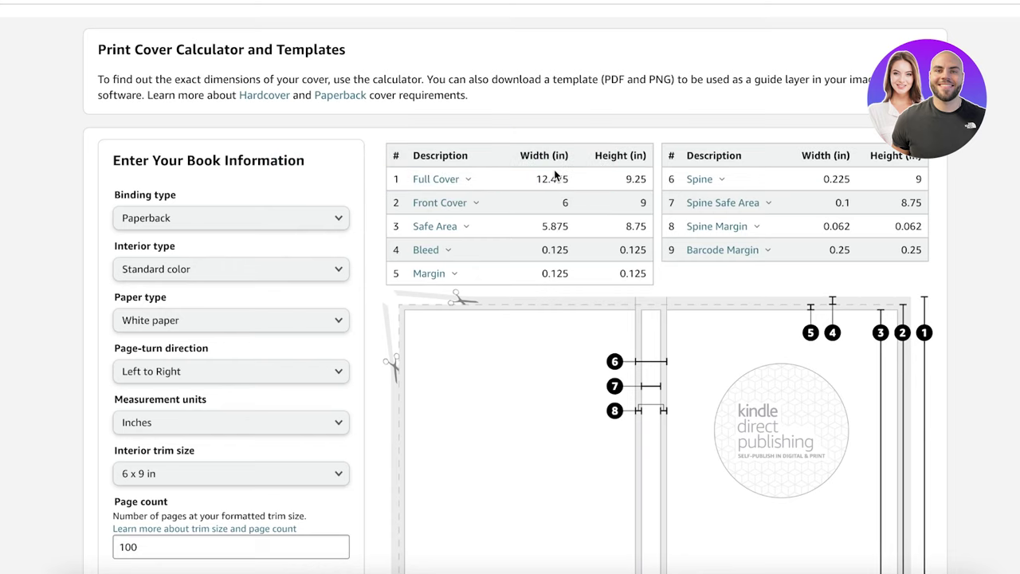
left_click_drag(534, 179, 570, 179)
key("ctrl+c")
left_click_drag(653, 172, 660, 175)
left_click(650, 182)
scroll(645, 182, "down", 1)
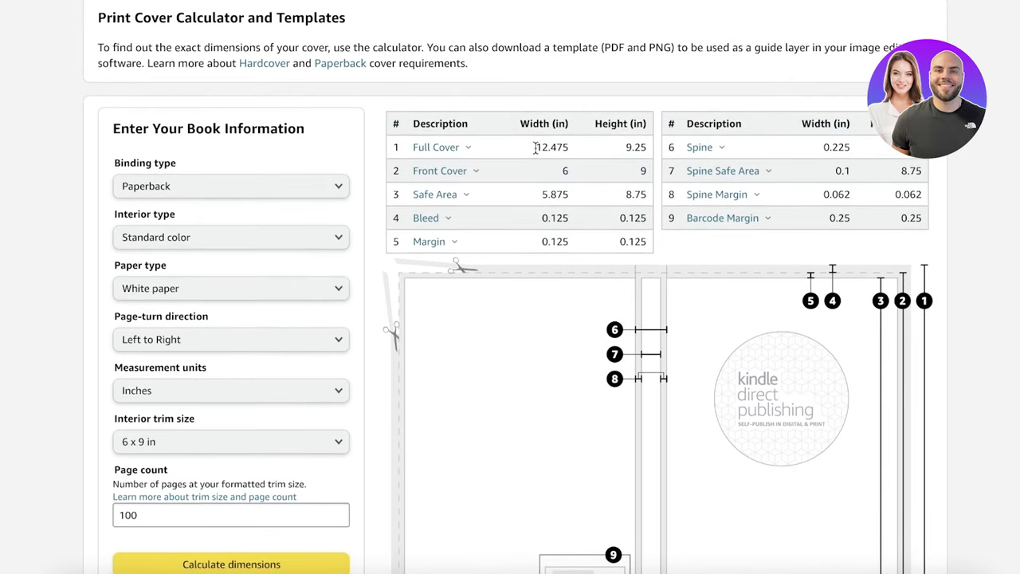
scroll(550, 196, "down", 3)
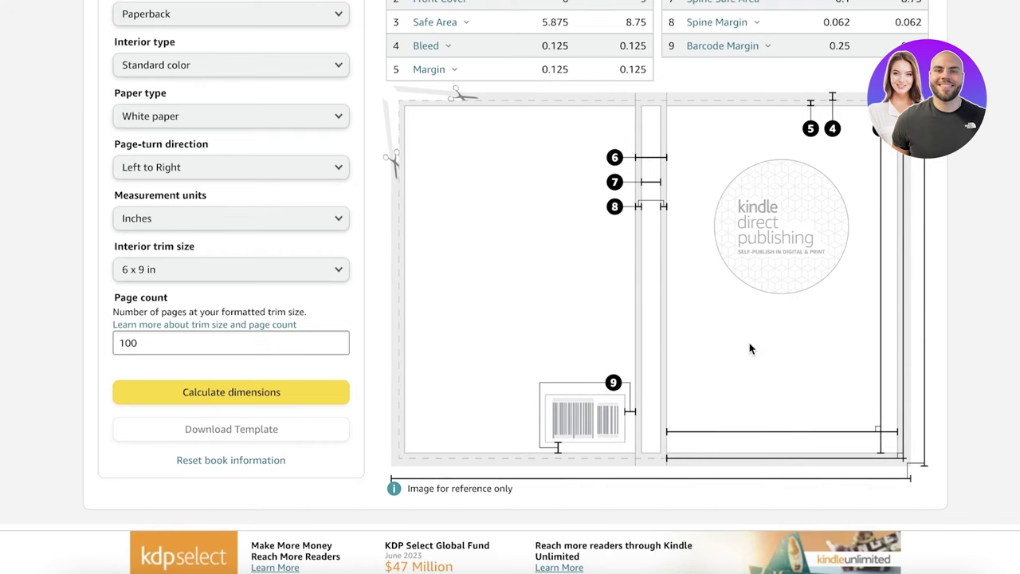
scroll(749, 268, "up", 1)
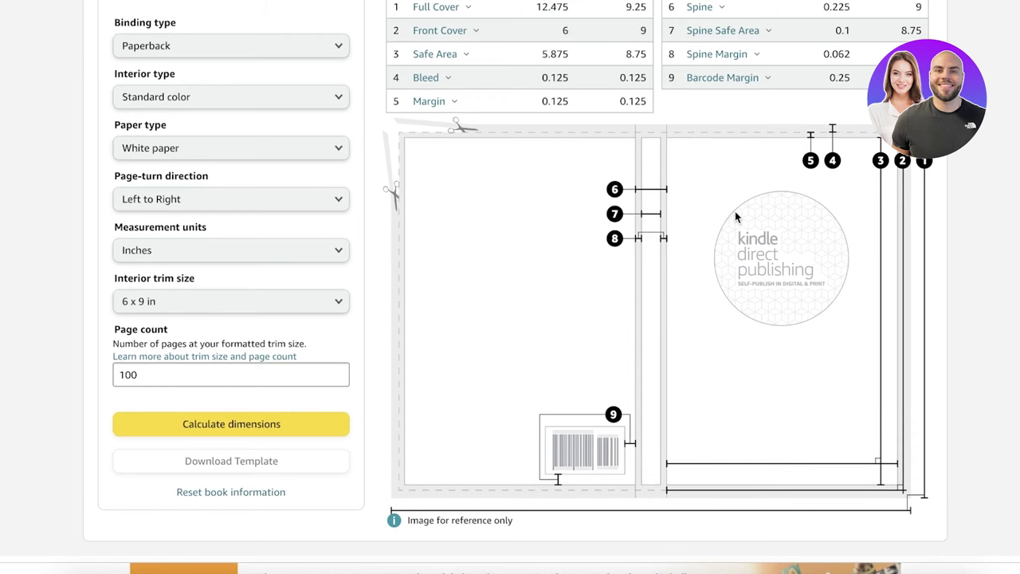
scroll(732, 217, "up", 3)
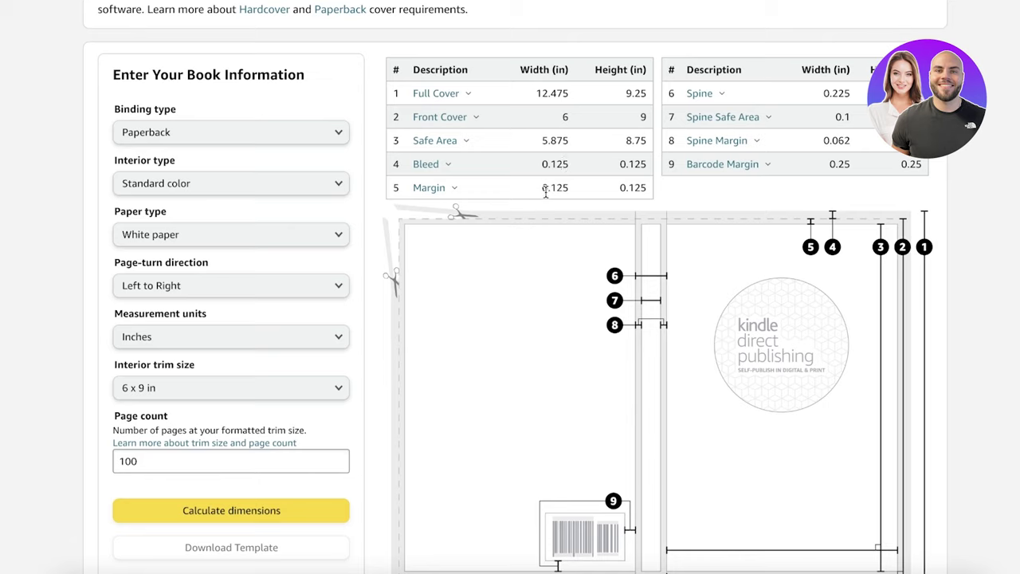
mouse_move(476, 119)
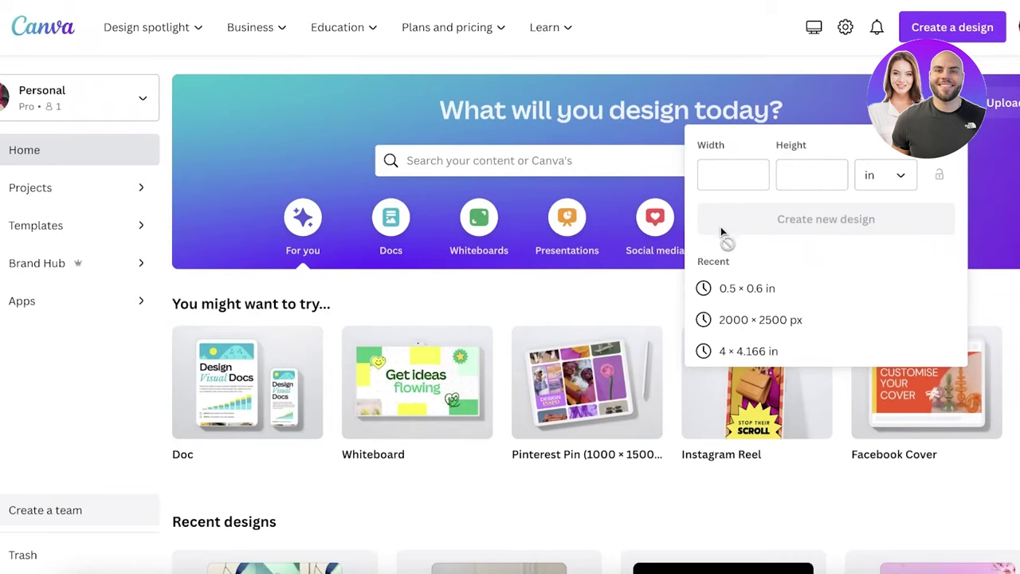
Enter 12.475 in as the width and 9.25 in as the height, and create the new design
left_click(733, 174)
key("ctrl+v")
key("Tab")
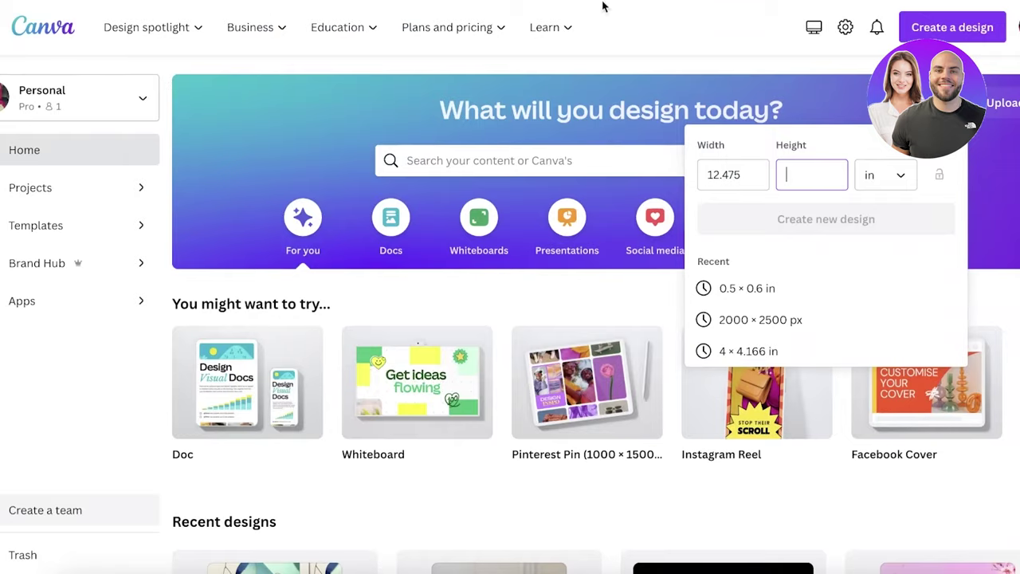
type("9.25")
left_click(807, 229)
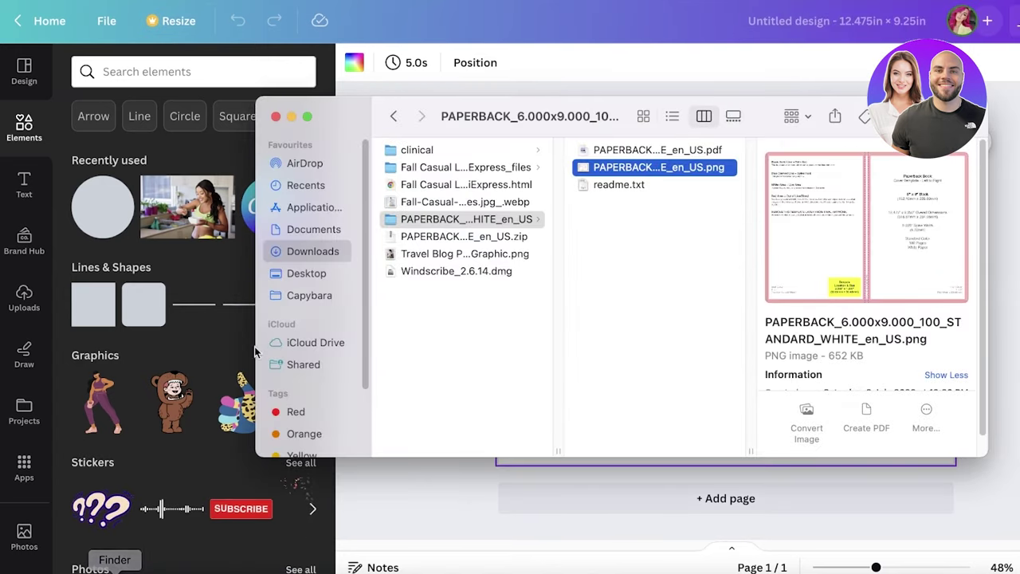
Upload the cover template PNG from the extracted folder and fit it to the full page
left_click_drag(625, 169, 170, 177)
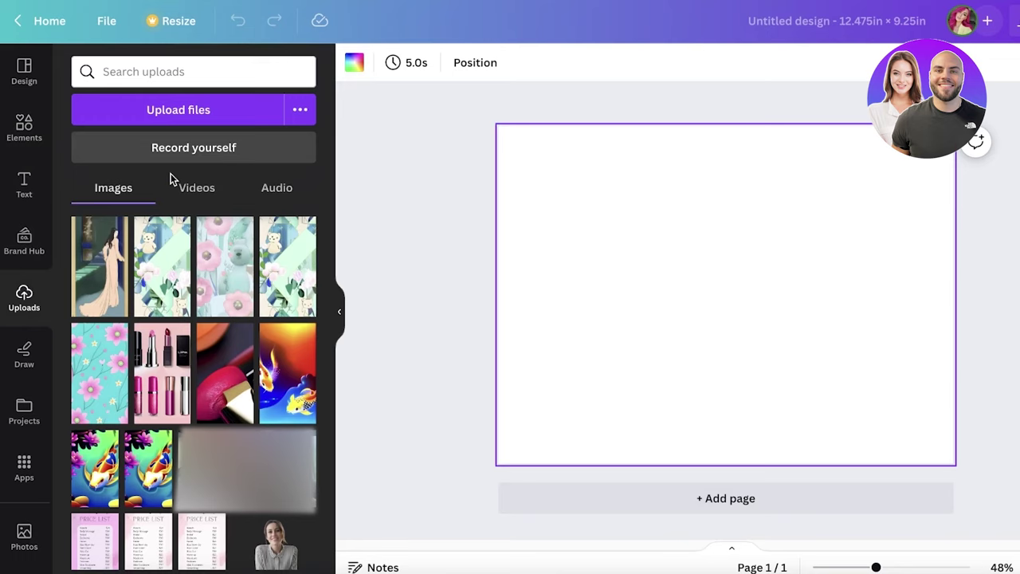
left_click(339, 315)
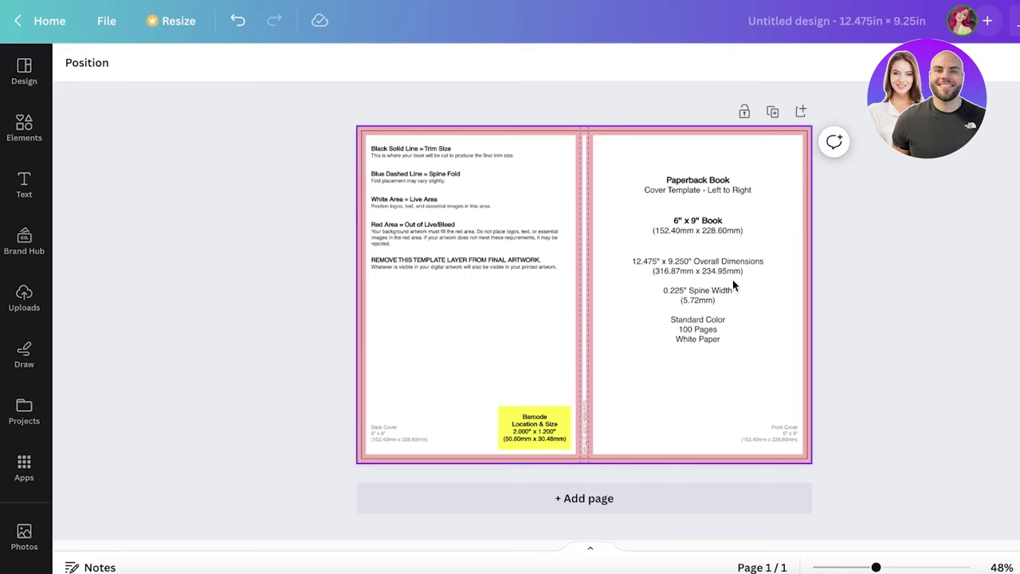
Set the cover template image's transparency to 33 and lock it in place
left_click(693, 322)
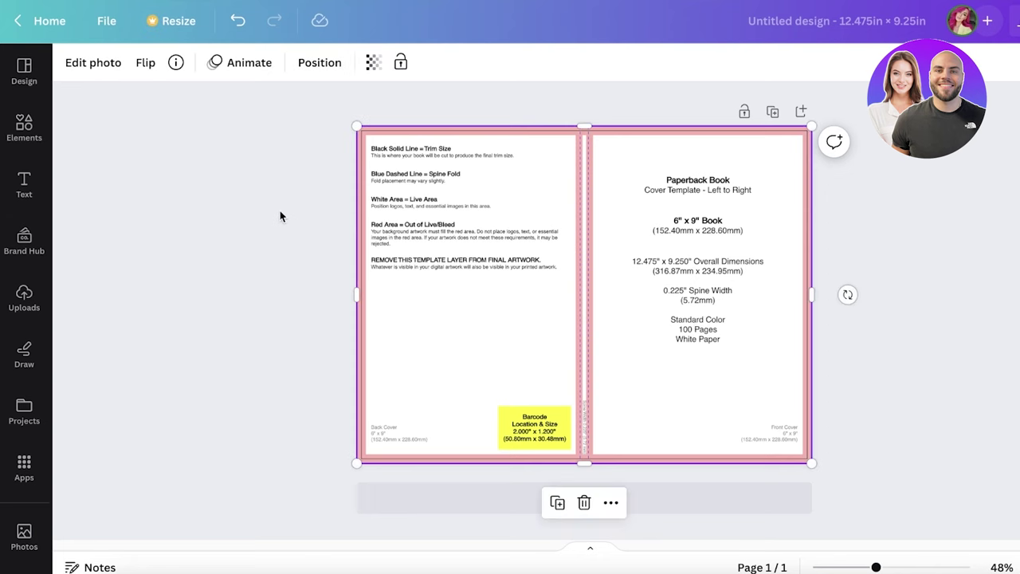
left_click(24, 128)
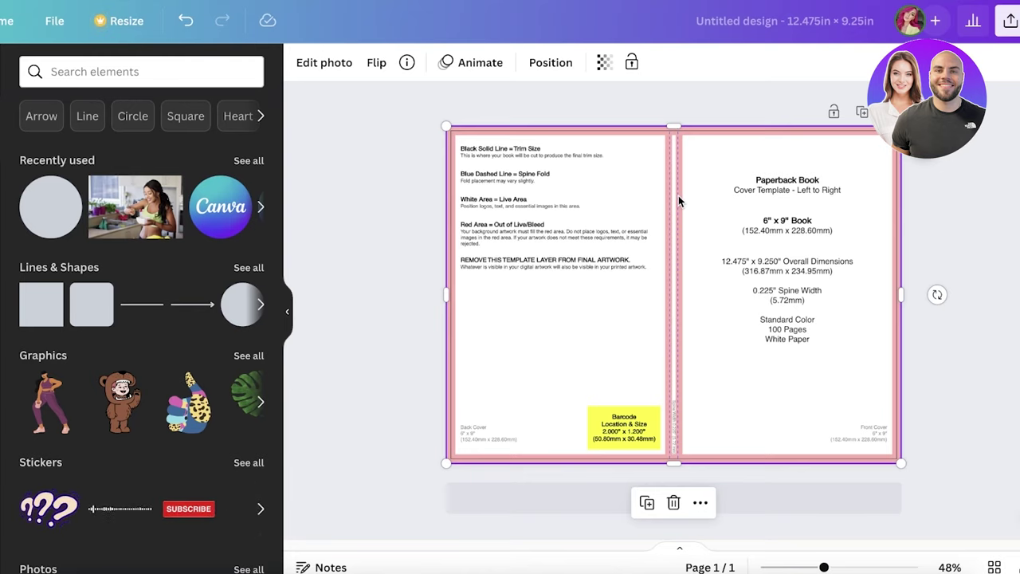
left_click_drag(826, 566, 832, 566)
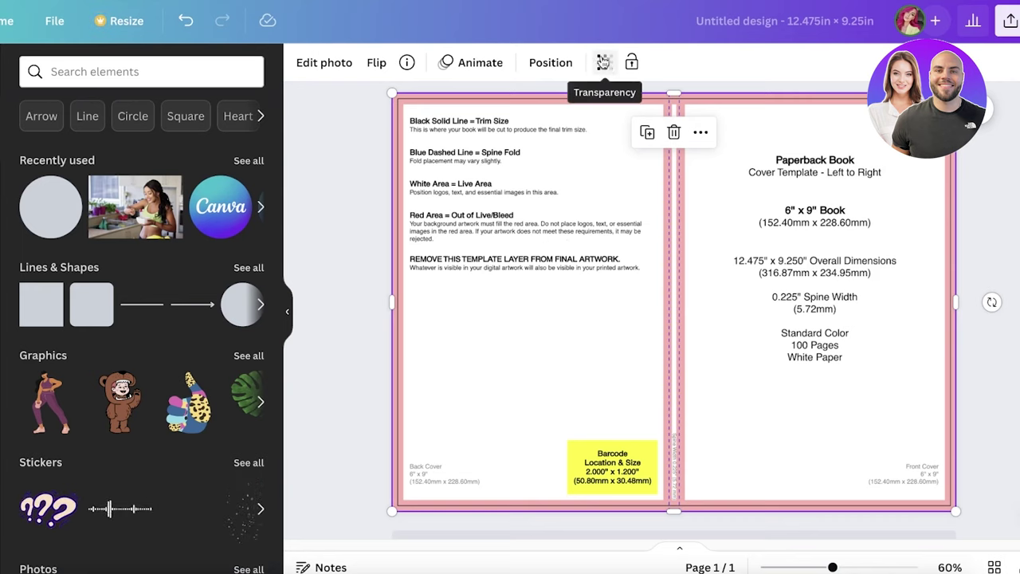
left_click(606, 64)
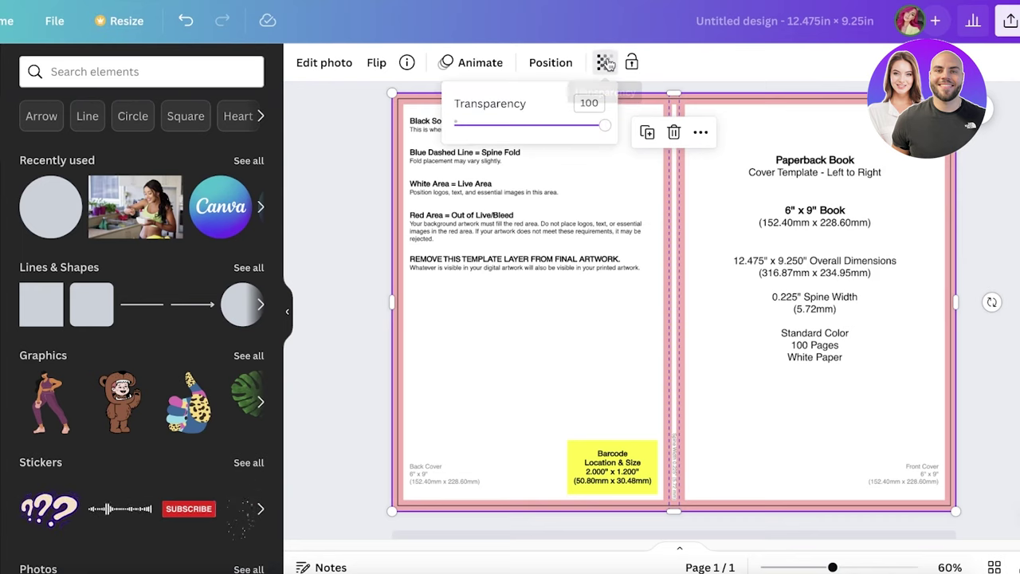
left_click_drag(606, 130, 504, 139)
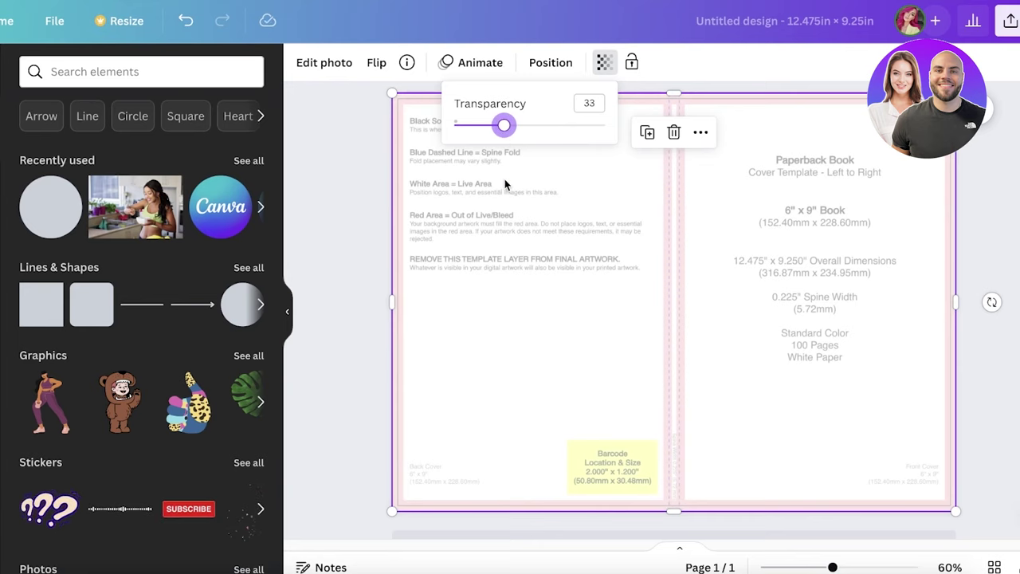
left_click(541, 167)
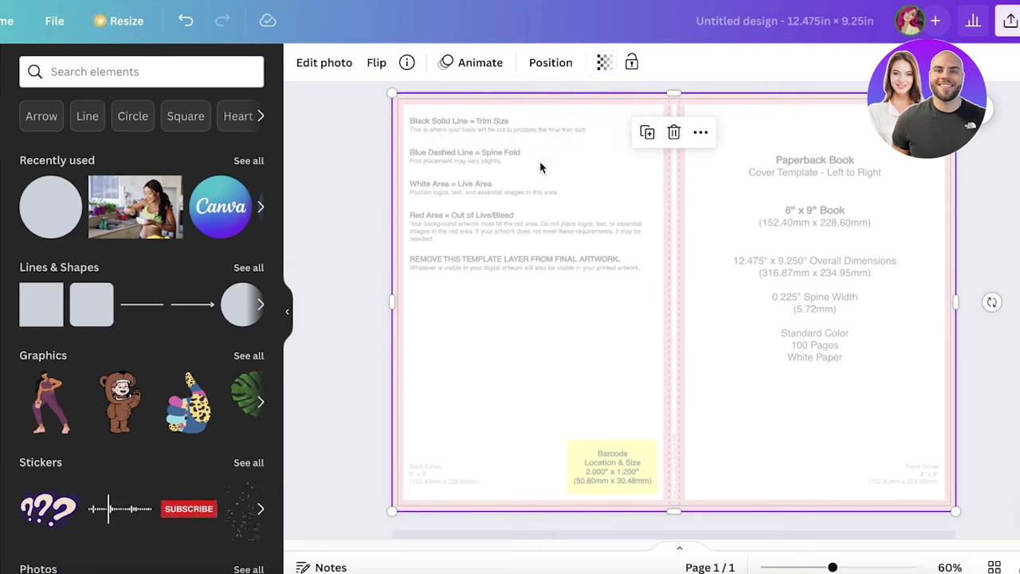
left_click(631, 62)
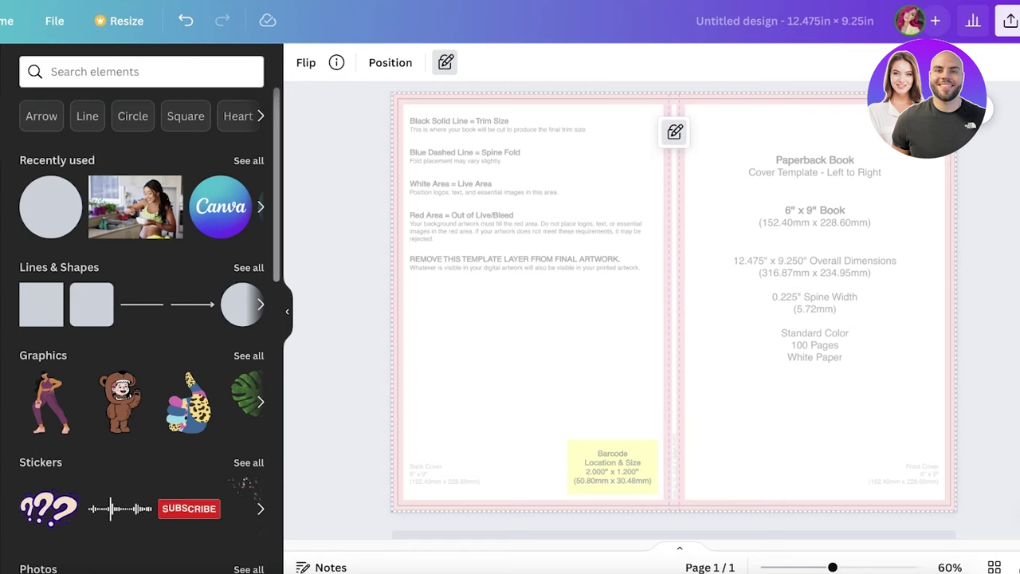
Search the design templates for "book cover" and clear the search
left_click(16, 72)
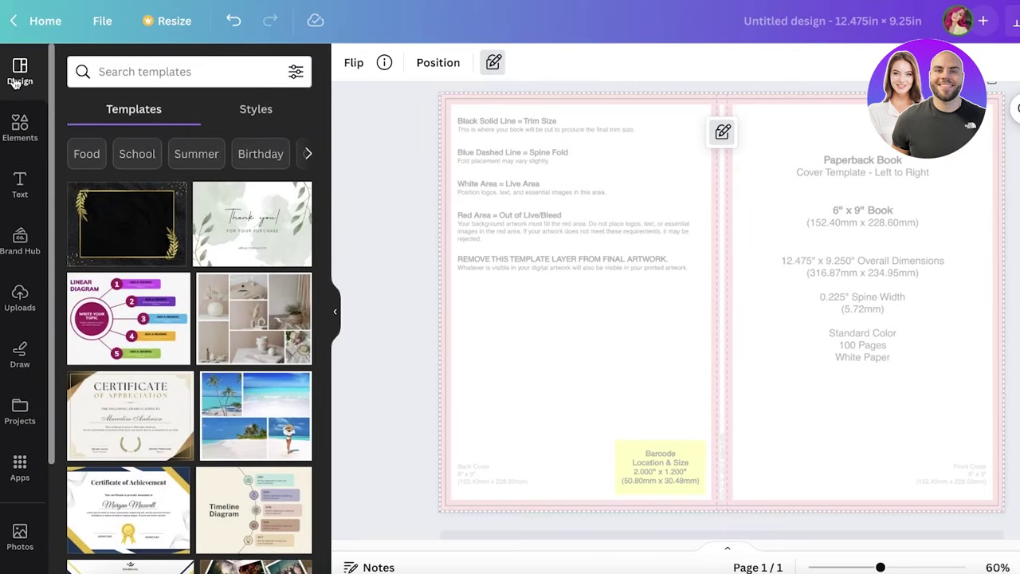
left_click(160, 80)
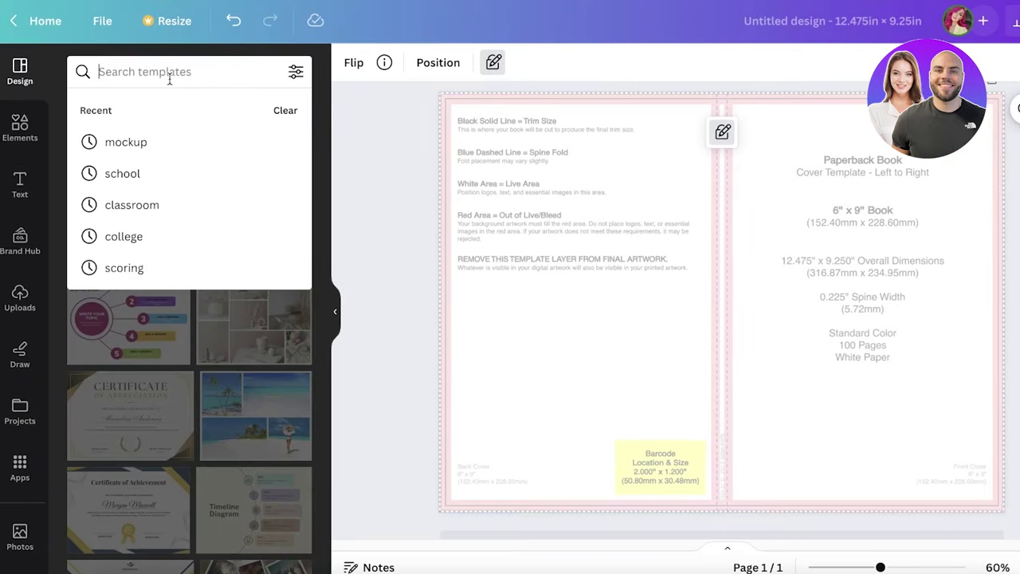
type("book")
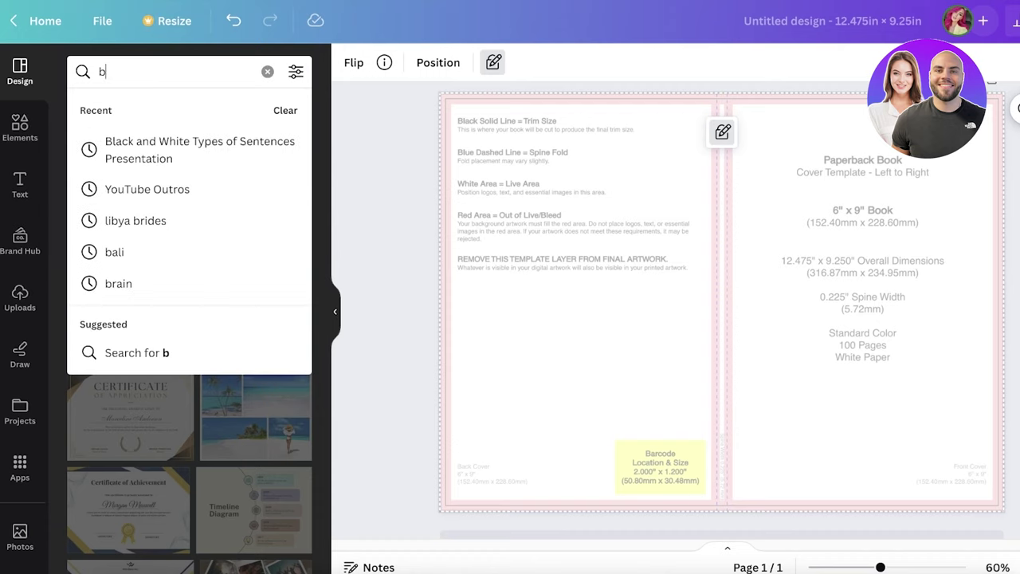
left_click(140, 175)
left_click(212, 59)
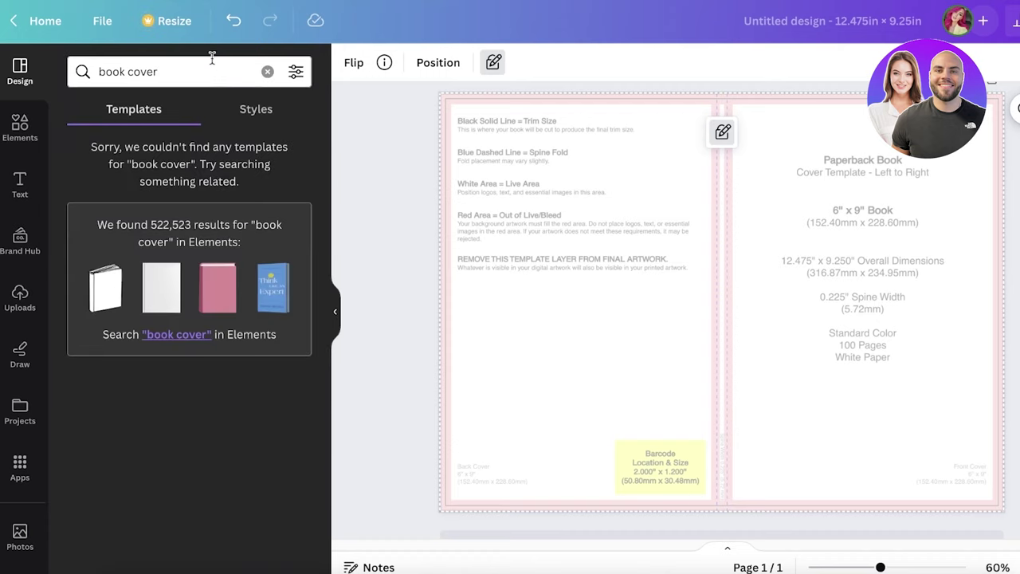
key("BackSpace")
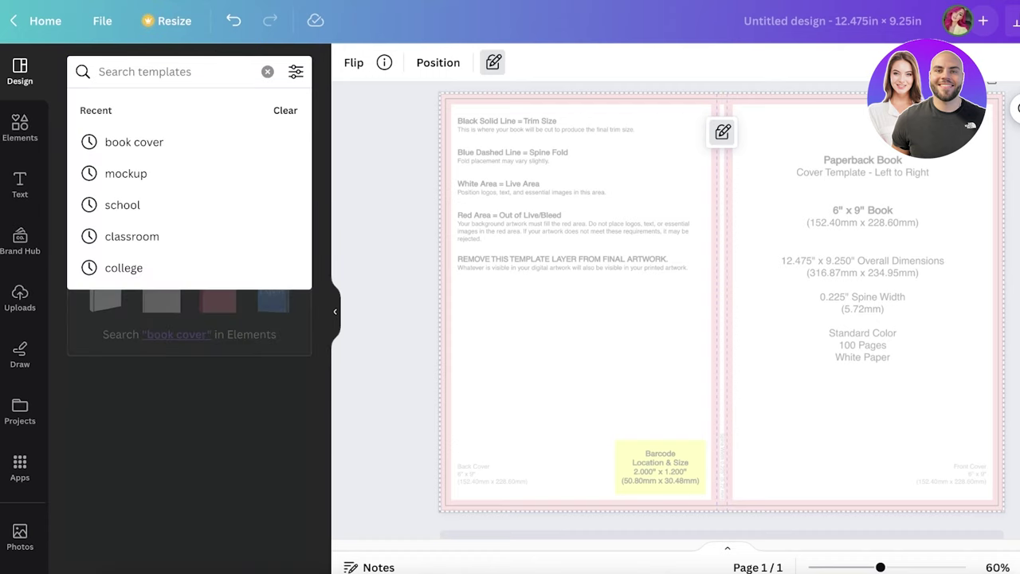
Search the elements for "artistic house animated" and add the sunflower garden painting to the page
left_click(20, 128)
left_click(175, 70)
type("artistic house animated")
key("Return")
left_click(271, 315)
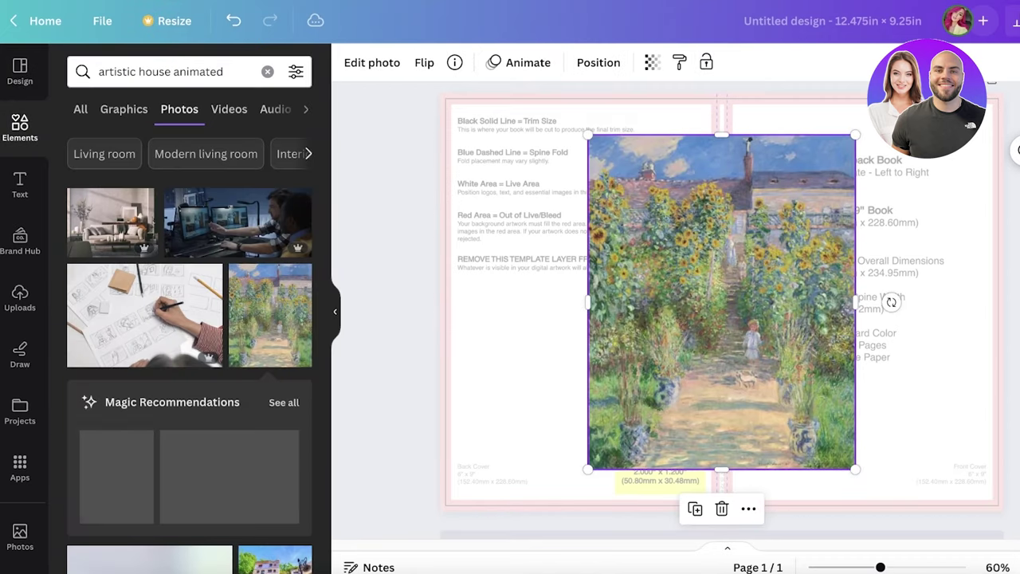
Move the sunflower painting onto the front cover and enlarge it to fill the cover's full height
mouse_move(701, 295)
left_mouse_down()
mouse_move(875, 249)
mouse_move(825, 268)
left_mouse_up()
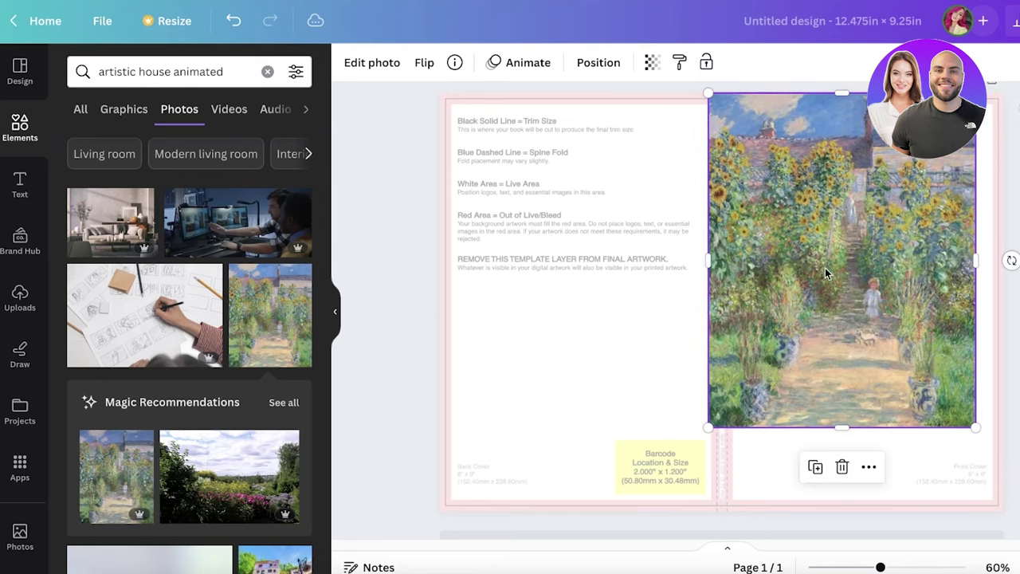
mouse_move(980, 433)
left_mouse_down()
mouse_move(996, 445)
mouse_move(1015, 503)
left_mouse_up()
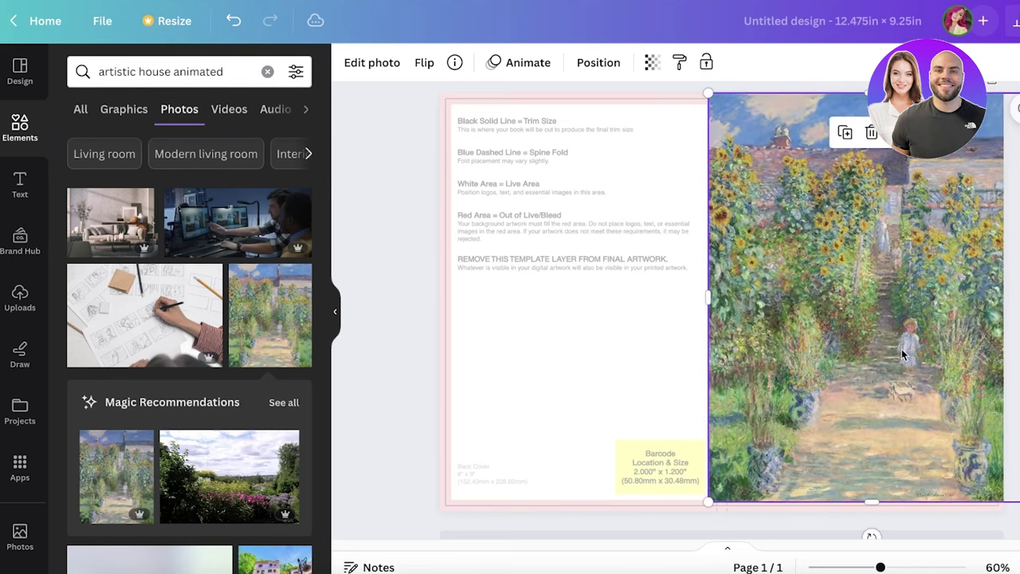
mouse_move(889, 344)
left_mouse_down()
mouse_move(772, 365)
mouse_move(867, 348)
mouse_move(911, 353)
left_mouse_up()
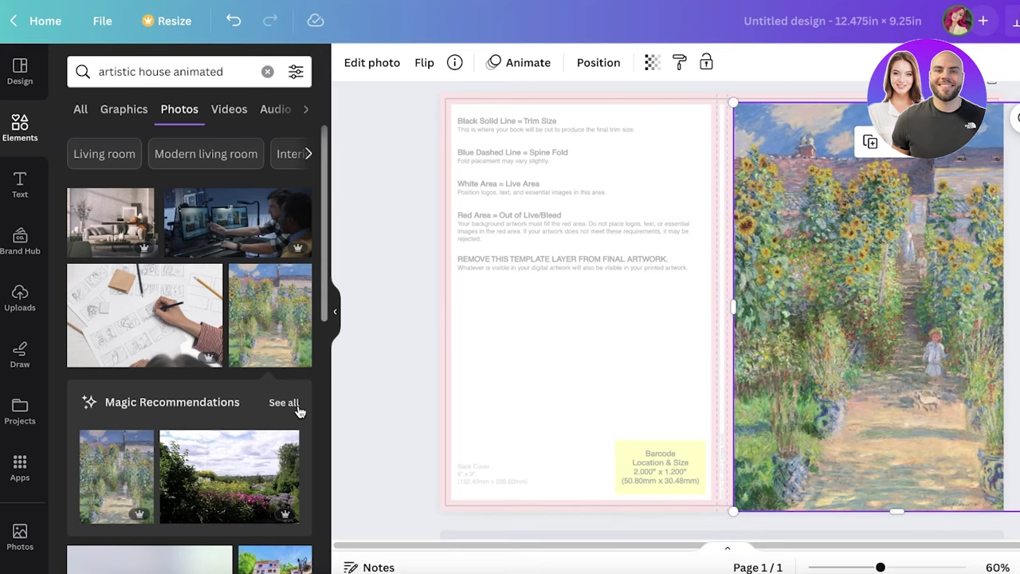
Browse the recommended images for the painting and the remaining "artistic house animated" photos
left_click(284, 402)
scroll(175, 223, "down", 5)
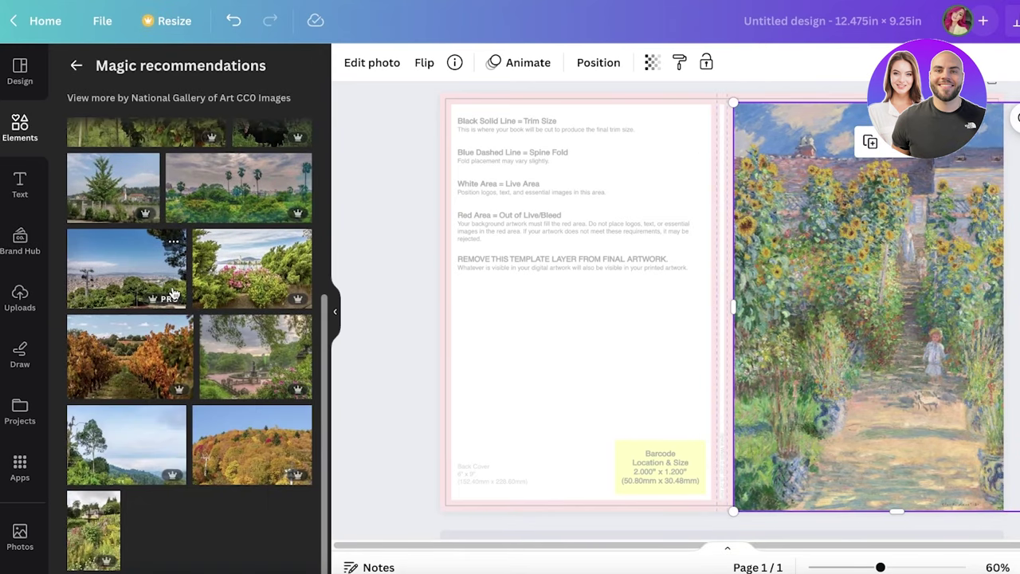
left_click(76, 65)
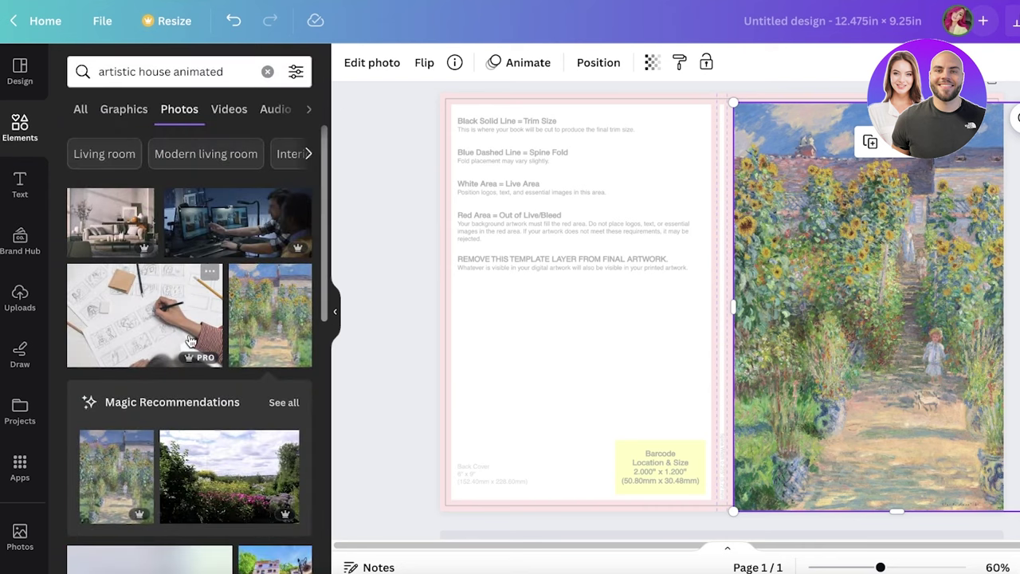
scroll(191, 343, "down", 5)
scroll(191, 341, "down", 5)
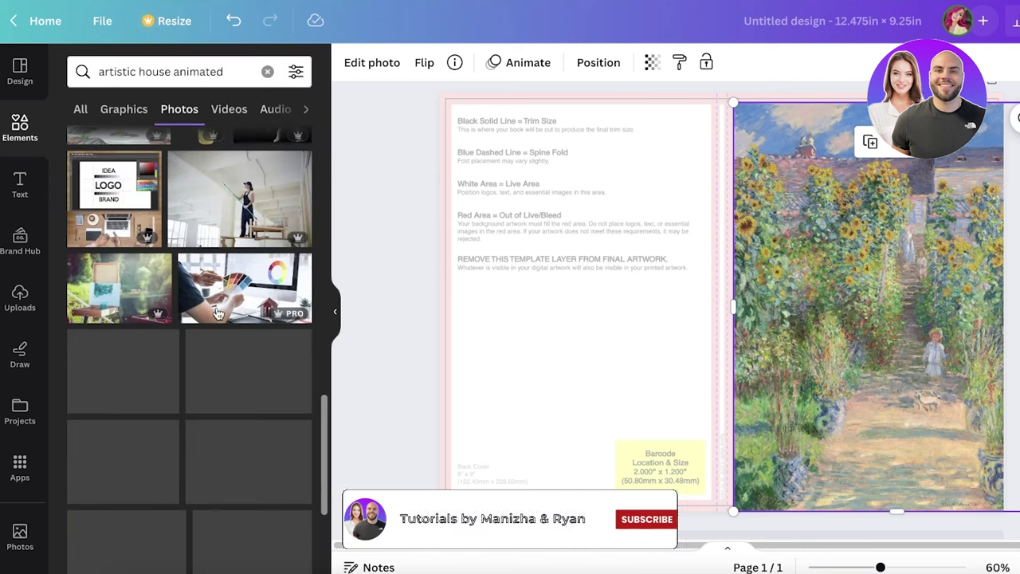
Search the photos for "painting vintage" and look through the results
left_click(163, 71)
key("ctrl+a")
type("painting vintage")
key("Return")
scroll(255, 332, "down", 5)
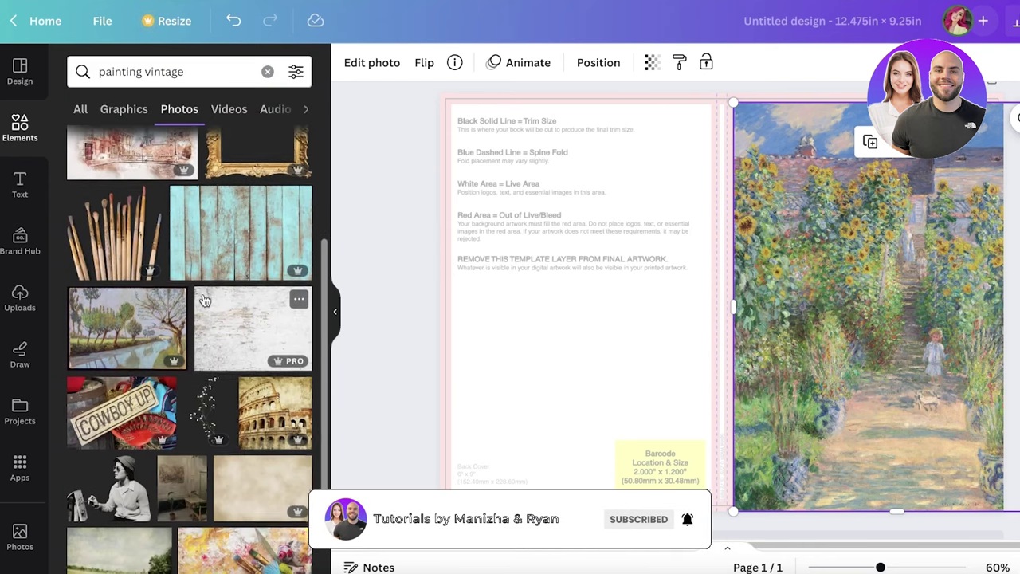
scroll(255, 332, "up", 3)
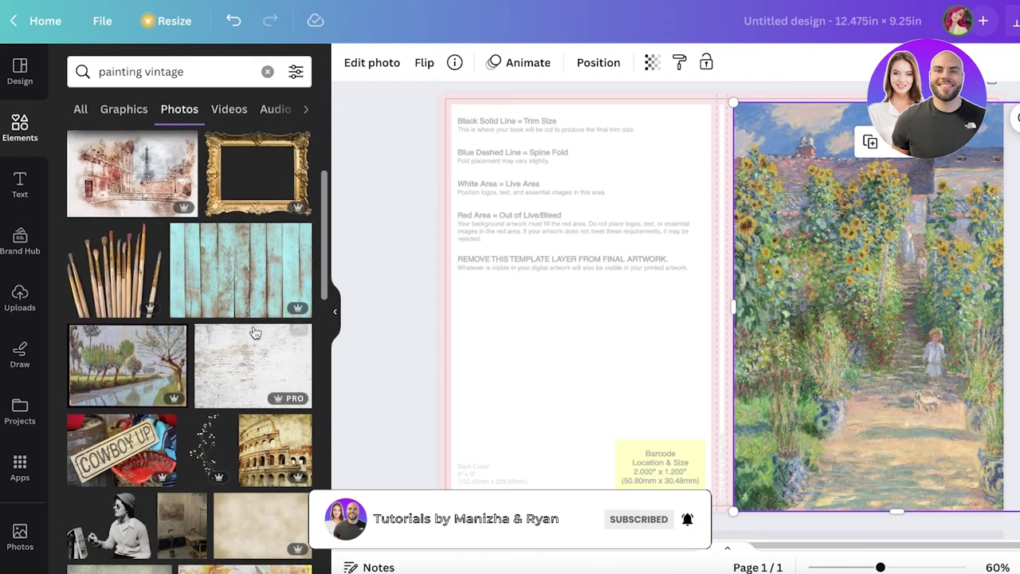
Shift the sunflower painting slightly toward the spine so it overlaps the front fold line
mouse_move(809, 229)
left_mouse_down()
mouse_move(823, 229)
mouse_move(797, 227)
left_mouse_up()
right_click(797, 226)
Try the distressed white texture photo on the page and delete it
scroll(243, 319, "down", 1)
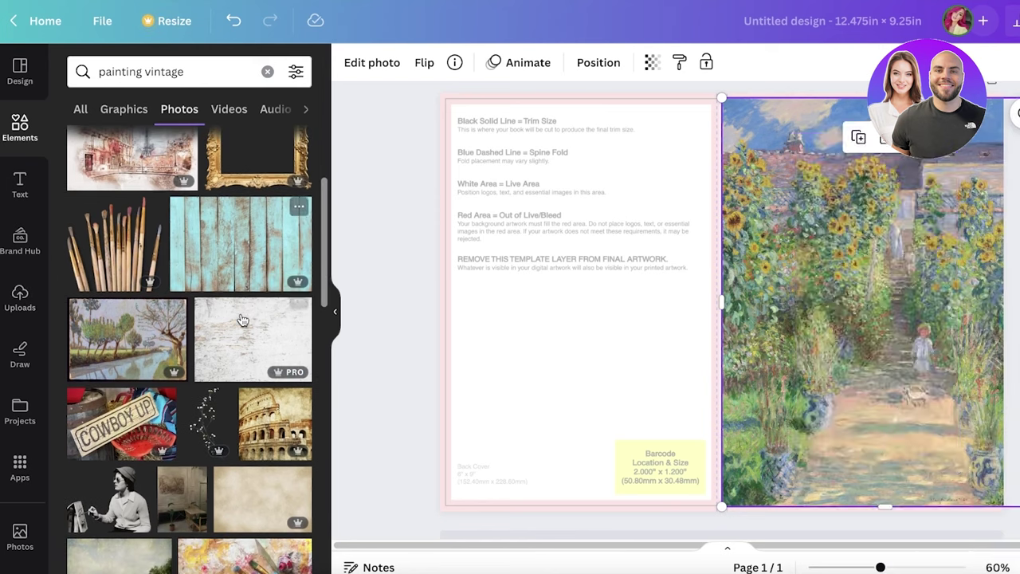
left_click(243, 320)
key("Delete")
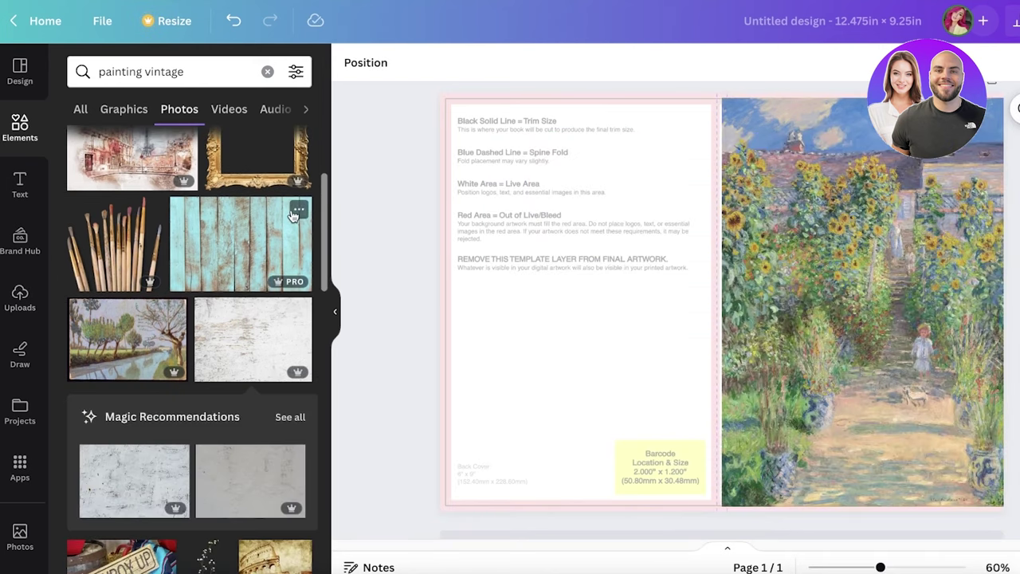
scroll(293, 215, "down", 2)
Clear the elements search, add a square shape, and move and enlarge it to cover the back cover
left_click(268, 72)
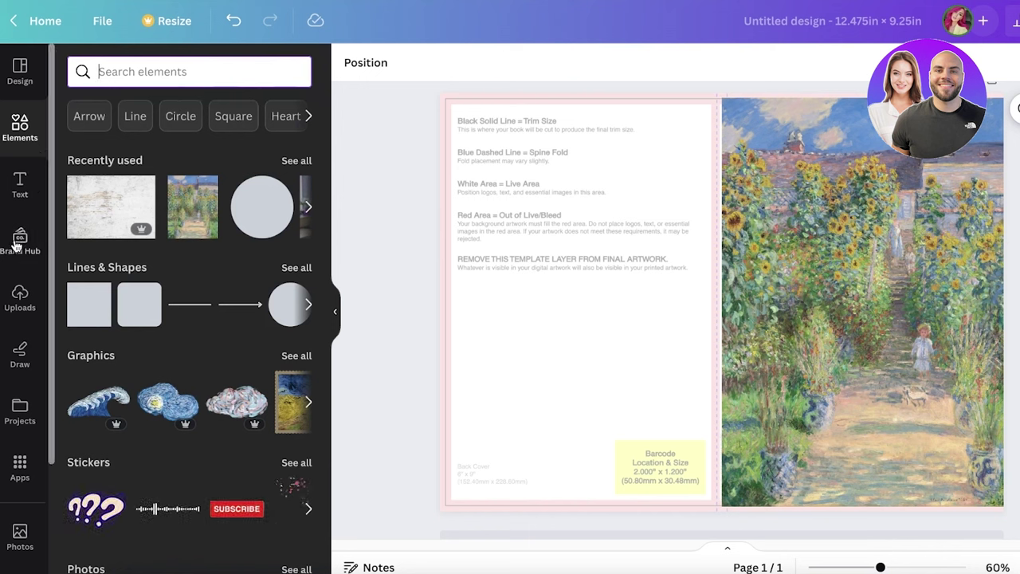
left_click(90, 309)
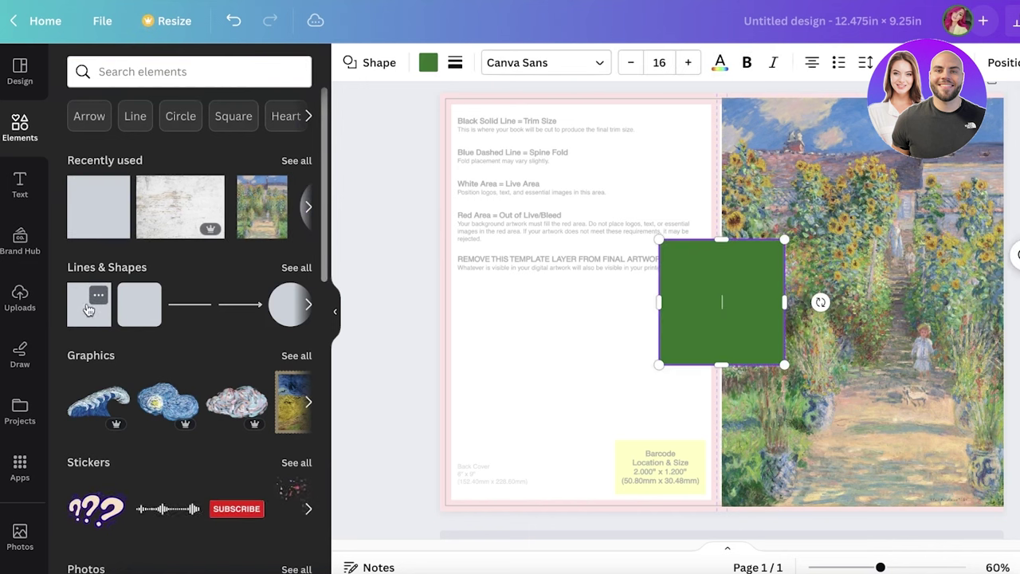
left_click_drag(720, 301, 510, 139)
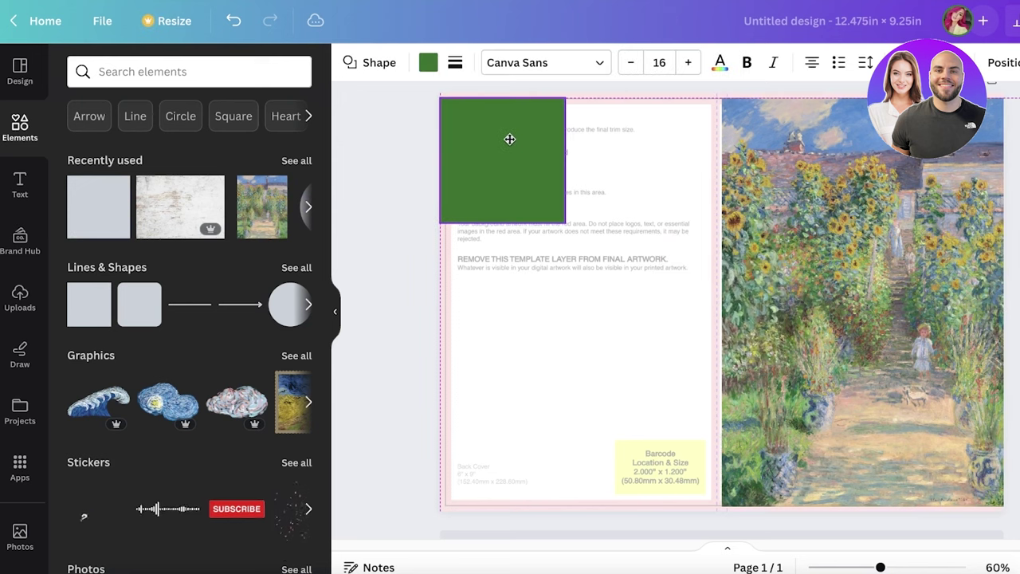
left_click_drag(565, 222, 724, 553)
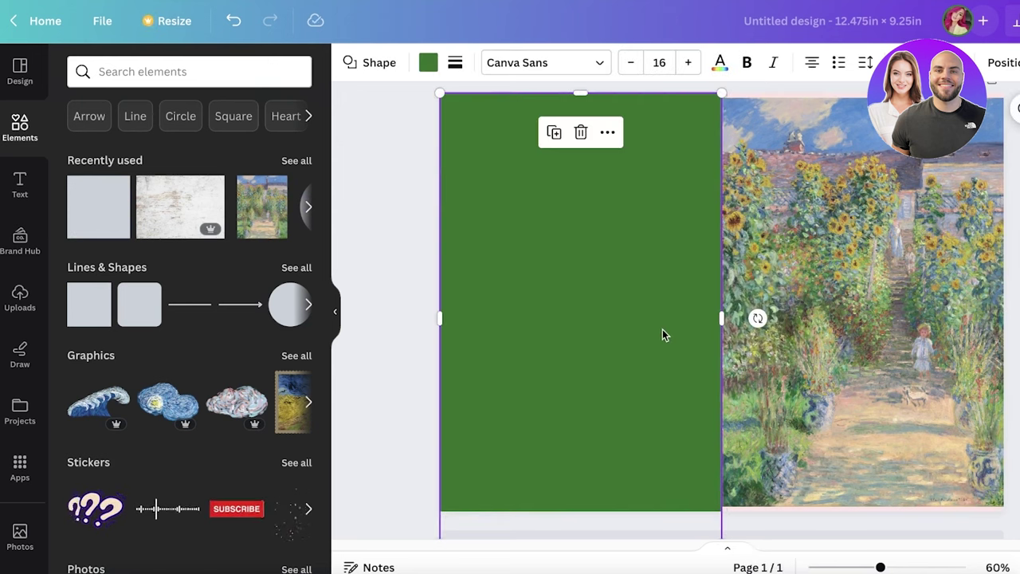
mouse_move(662, 335)
left_mouse_down()
mouse_move(646, 332)
mouse_move(659, 330)
left_mouse_up()
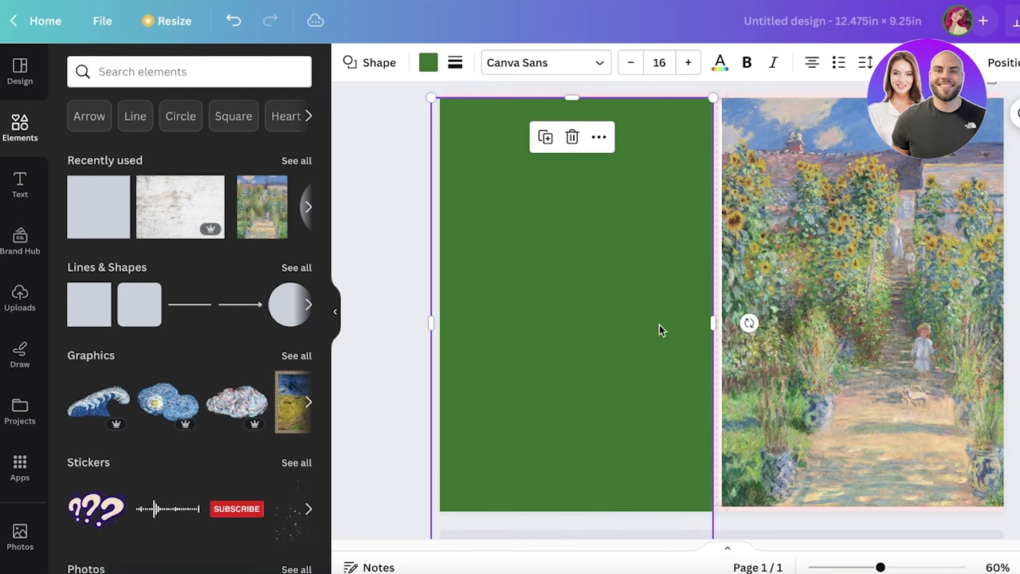
Recolour the back cover square with the grey-beige from the sunflower painting's photo colours
left_click(796, 245)
left_click(671, 194)
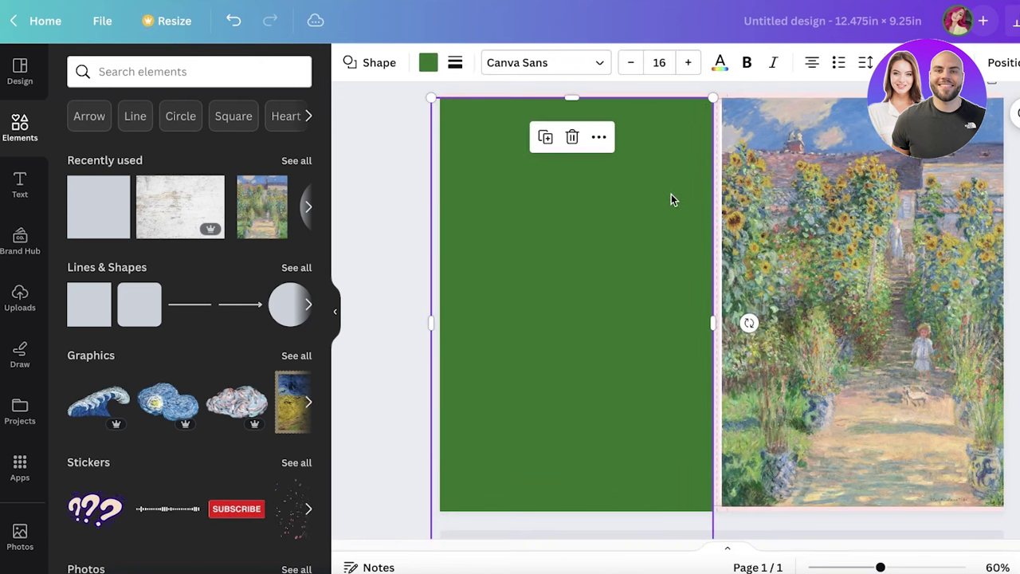
left_click(427, 62)
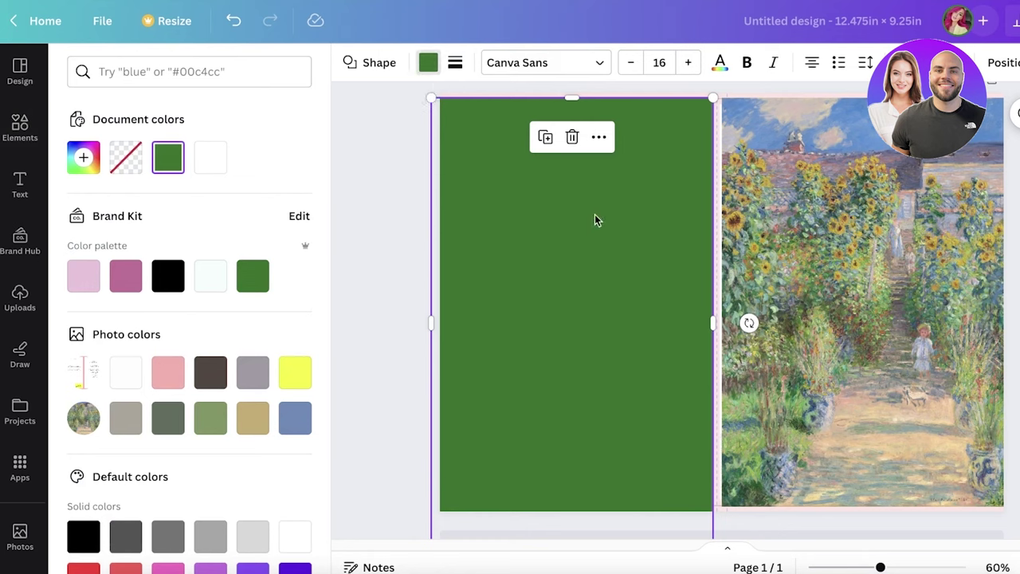
double_click(588, 253)
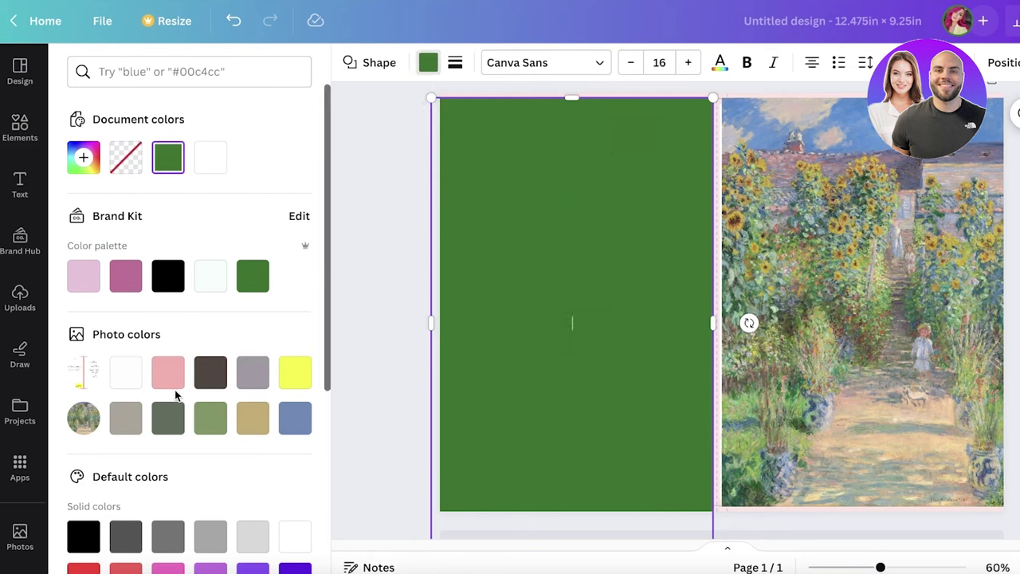
left_click(125, 418)
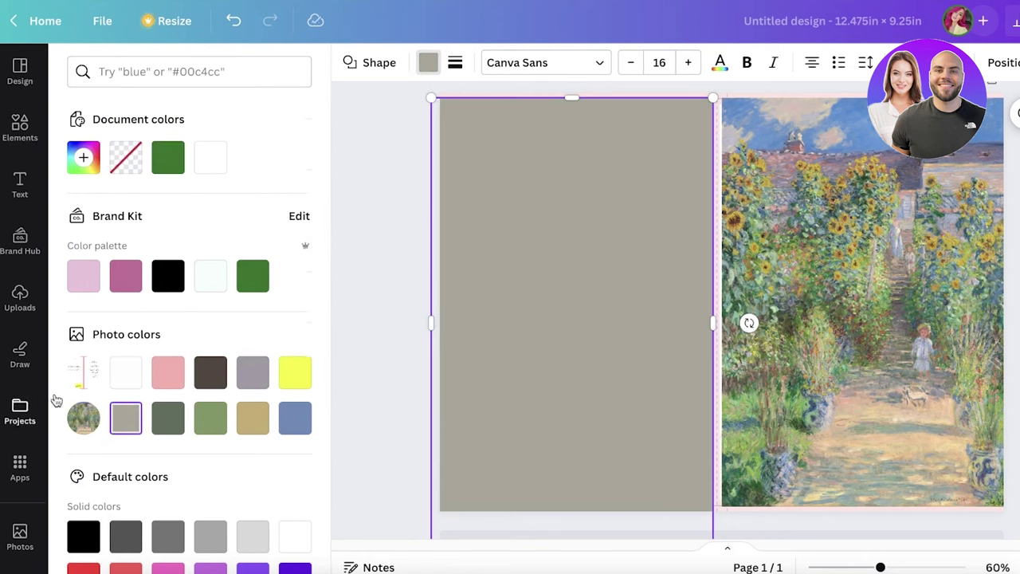
right_click(546, 234)
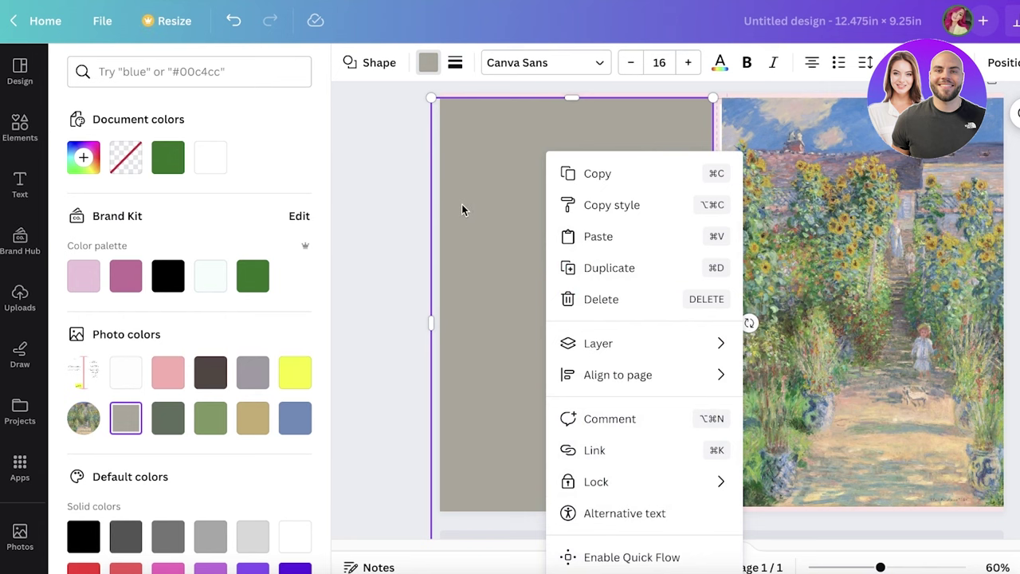
key("Escape")
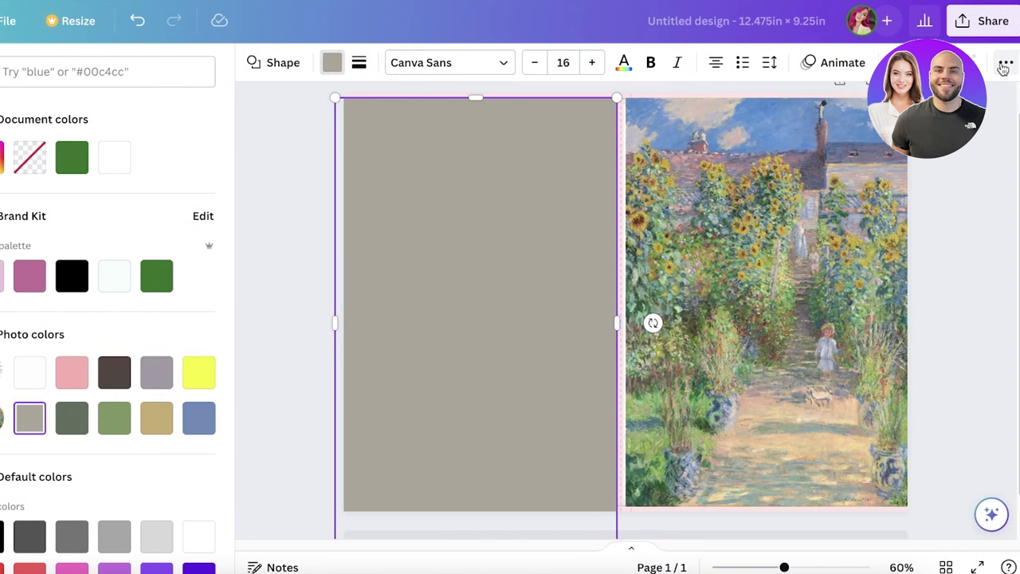
right_click(492, 242)
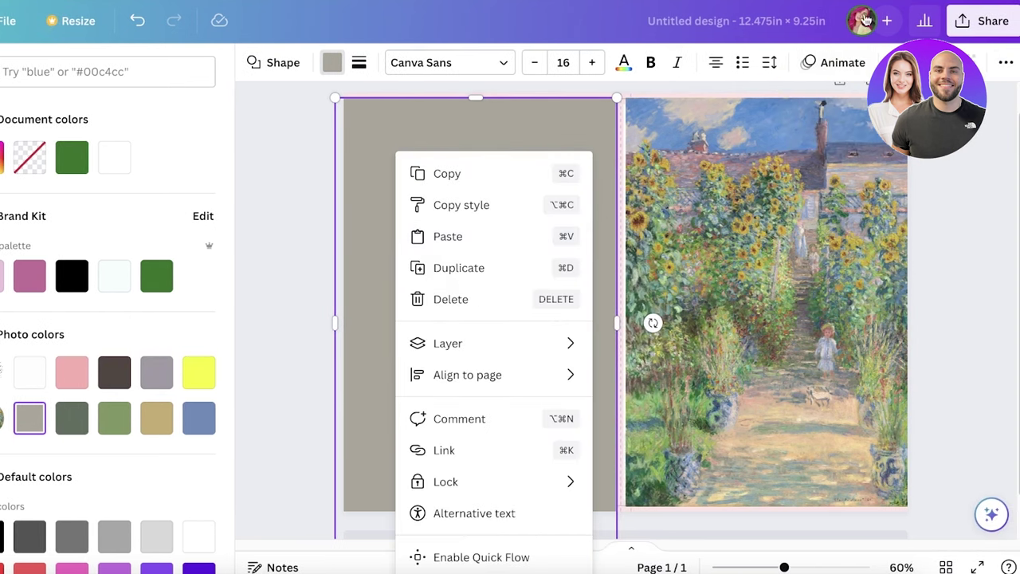
left_click(837, 62)
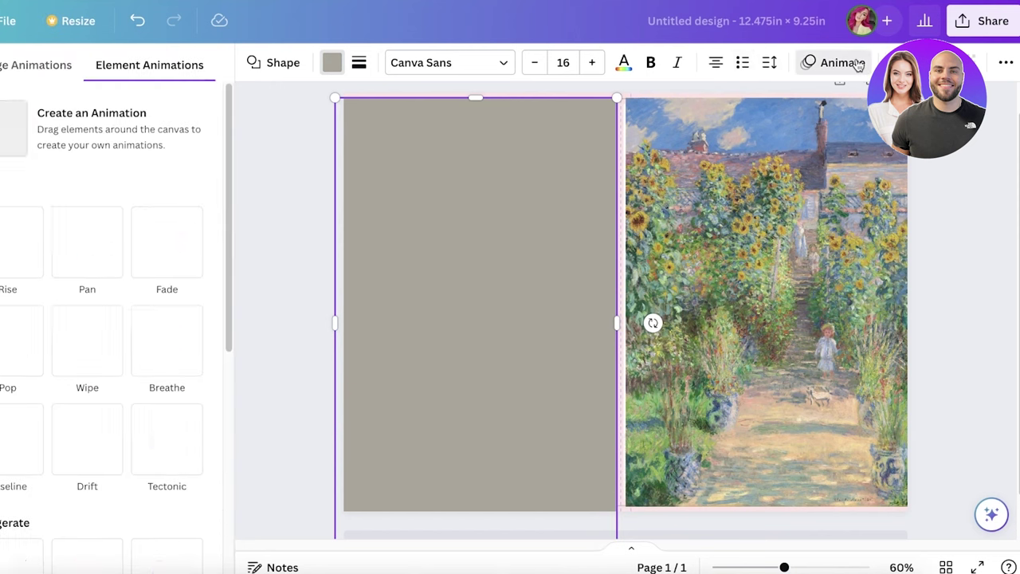
scroll(137, 346, "down", 5)
scroll(137, 347, "down", 2)
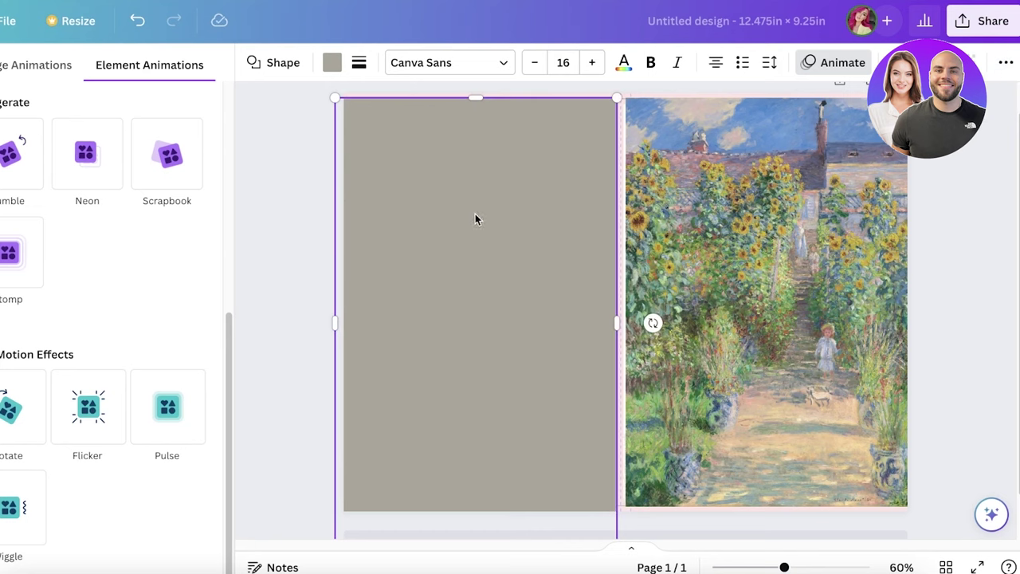
Try several default gradient fills on the back cover square, and return it to the painting's grey-beige photo colour
left_click(335, 64)
scroll(207, 317, "down", 4)
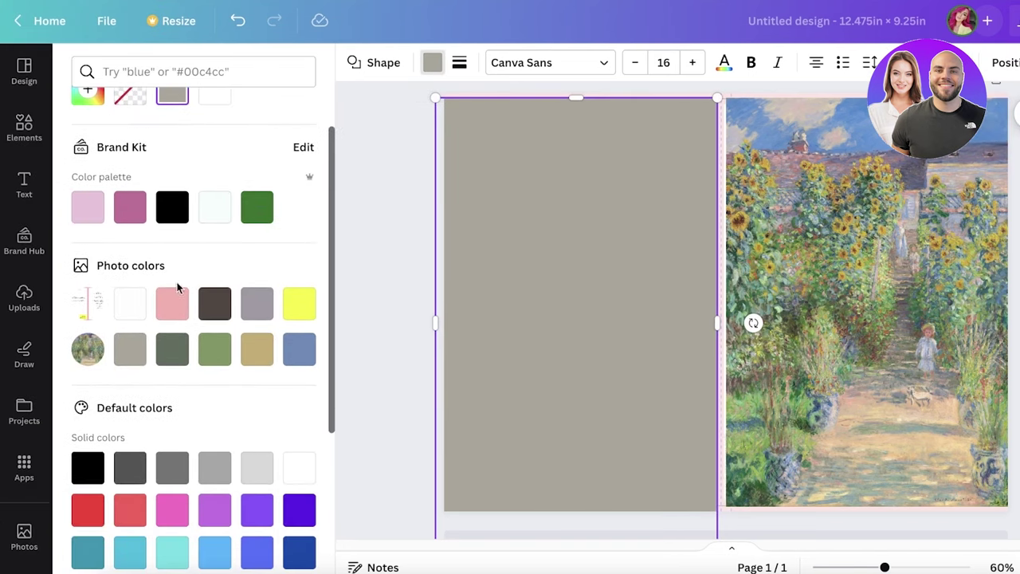
scroll(157, 283, "up", 1)
scroll(119, 398, "down", 1)
left_click(86, 417)
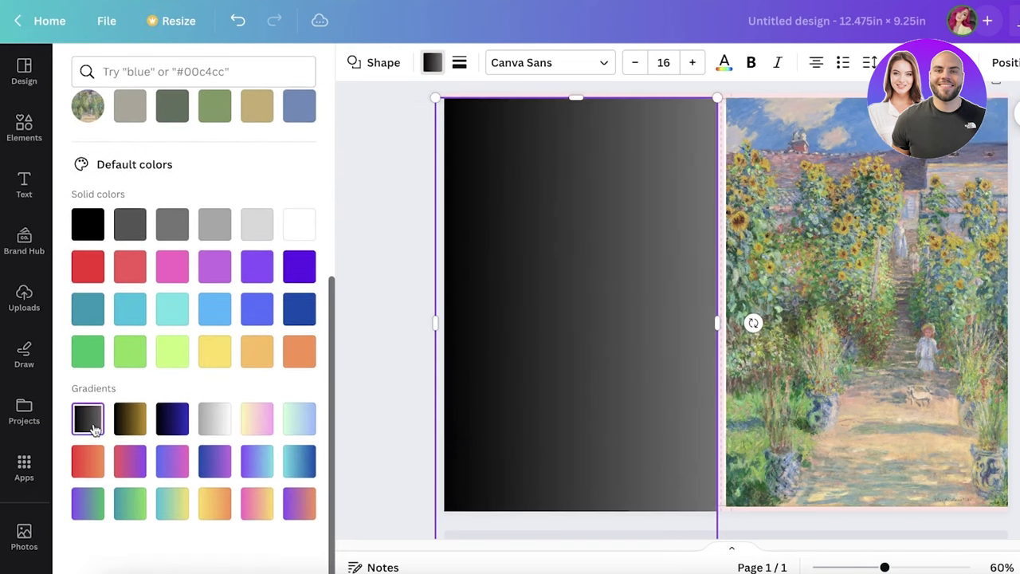
left_click(293, 430)
left_click(306, 498)
left_click(179, 464)
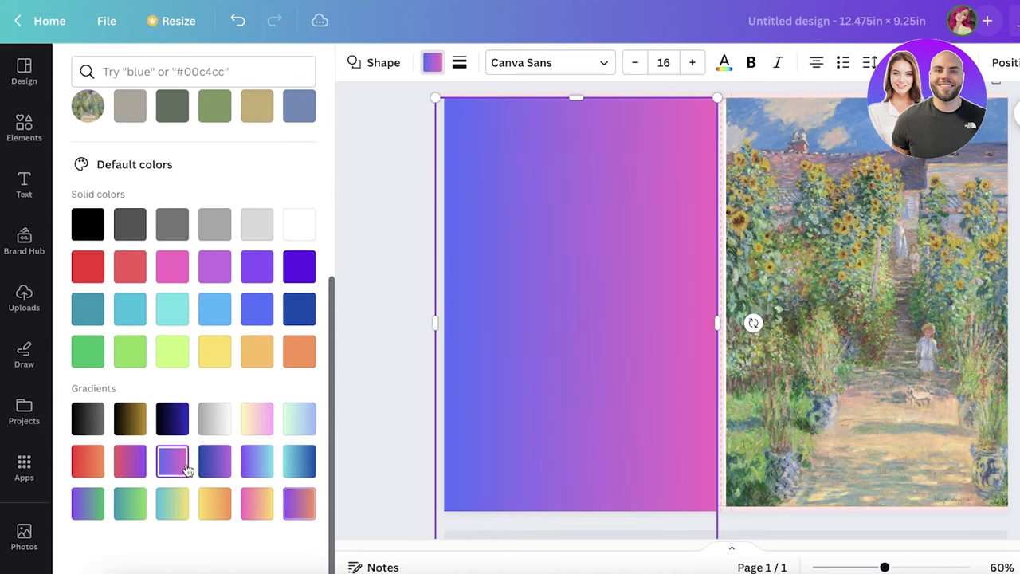
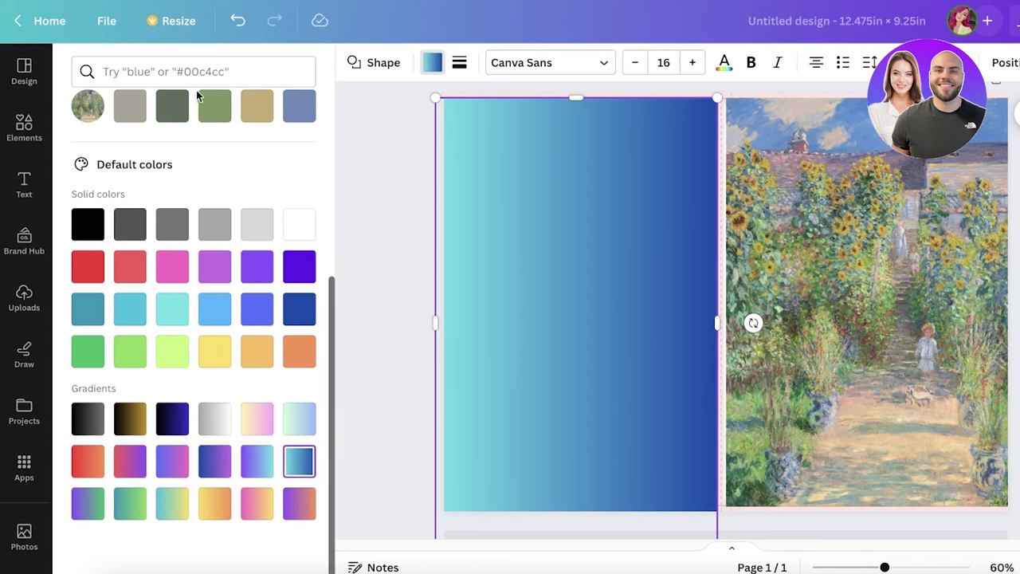
left_click(133, 112)
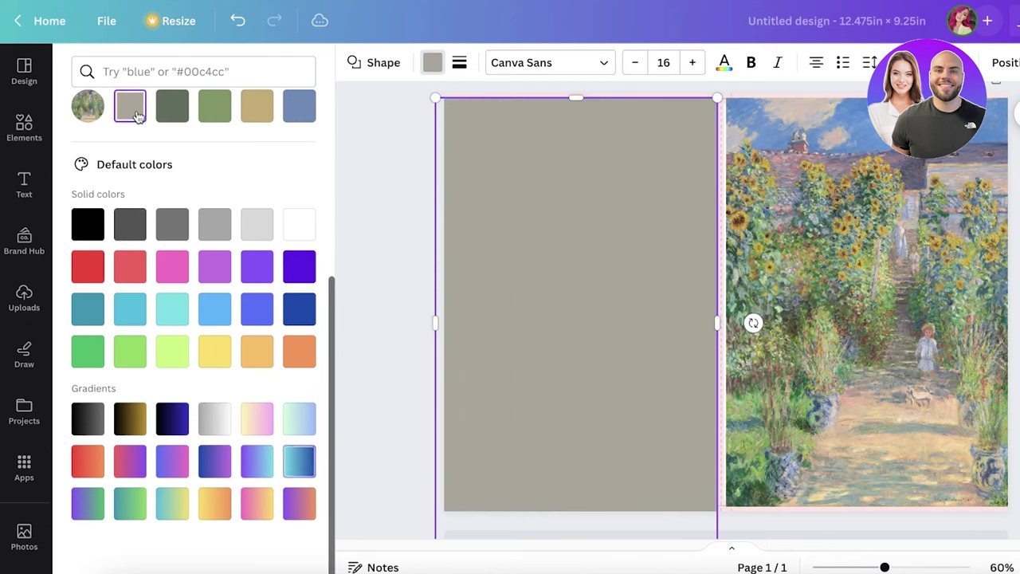
Add another square shape and stretch it into a full-height vertical band on the spine side of the back cover
right_click(482, 239)
left_click(24, 128)
left_click(73, 299)
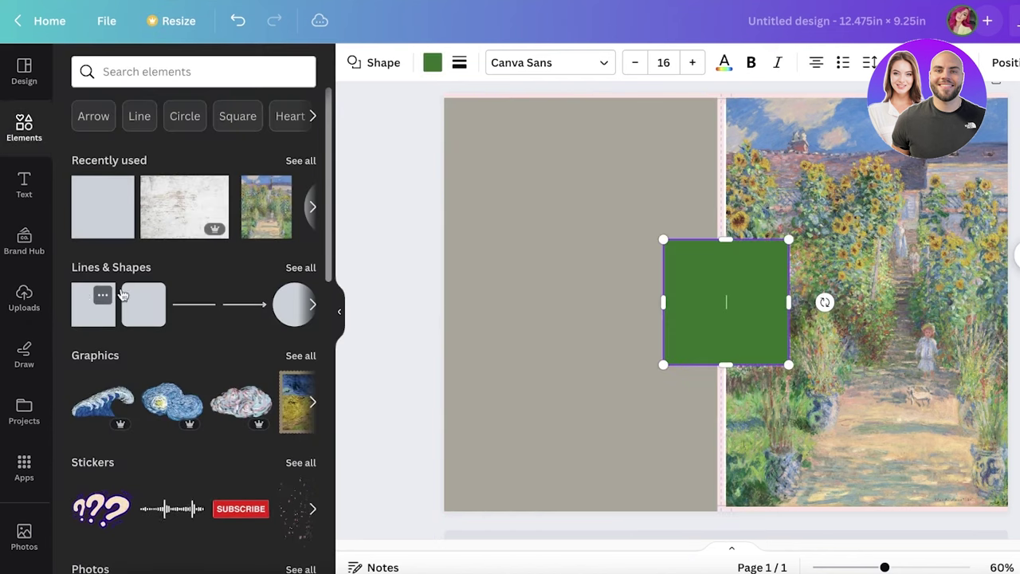
left_click(540, 189)
left_click(721, 291)
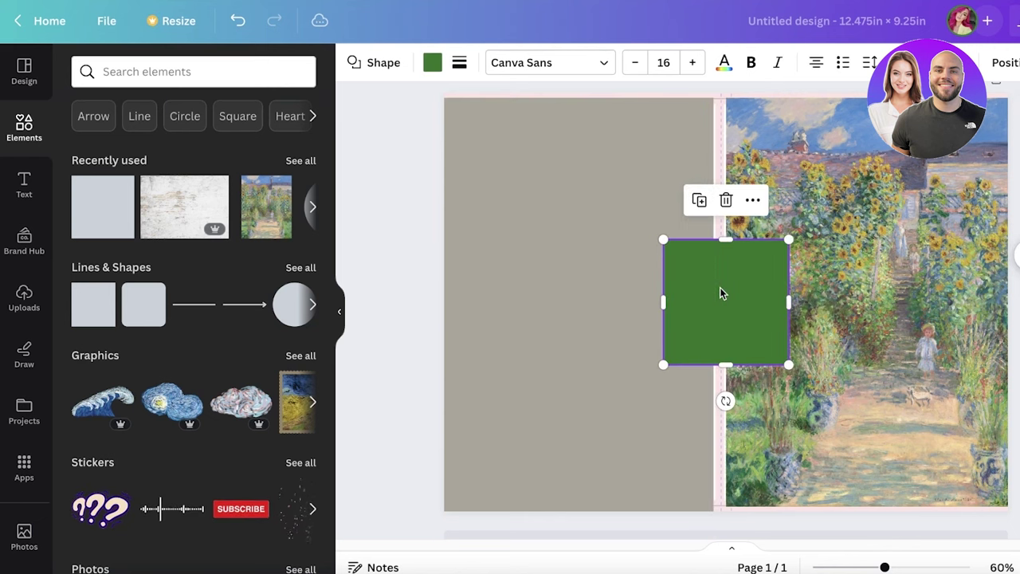
left_click_drag(722, 292, 664, 151)
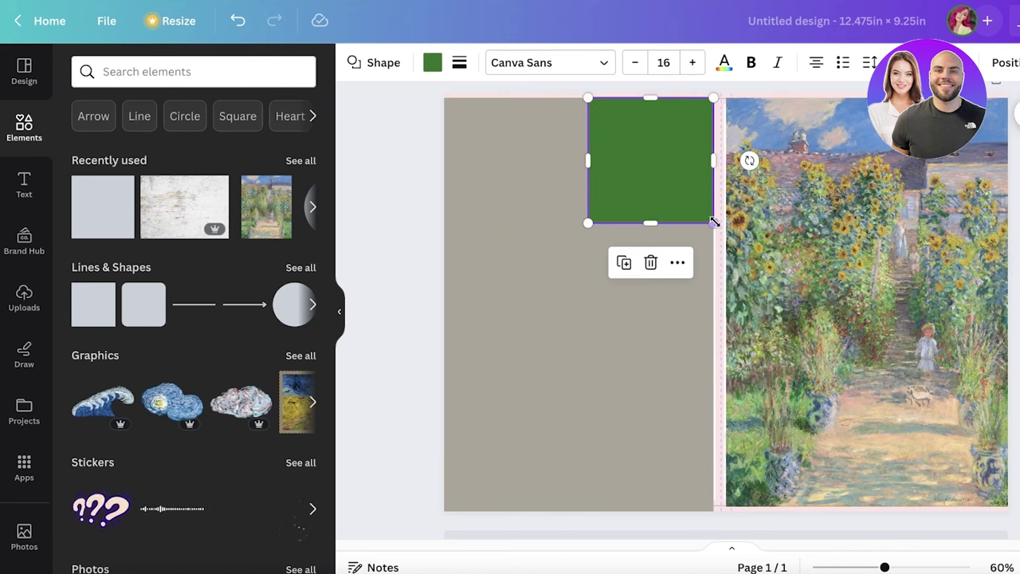
left_click_drag(712, 221, 717, 539)
left_click_drag(640, 284, 635, 279)
Recolour the new vertical band with the light green from the painting's photo colours
left_click(432, 62)
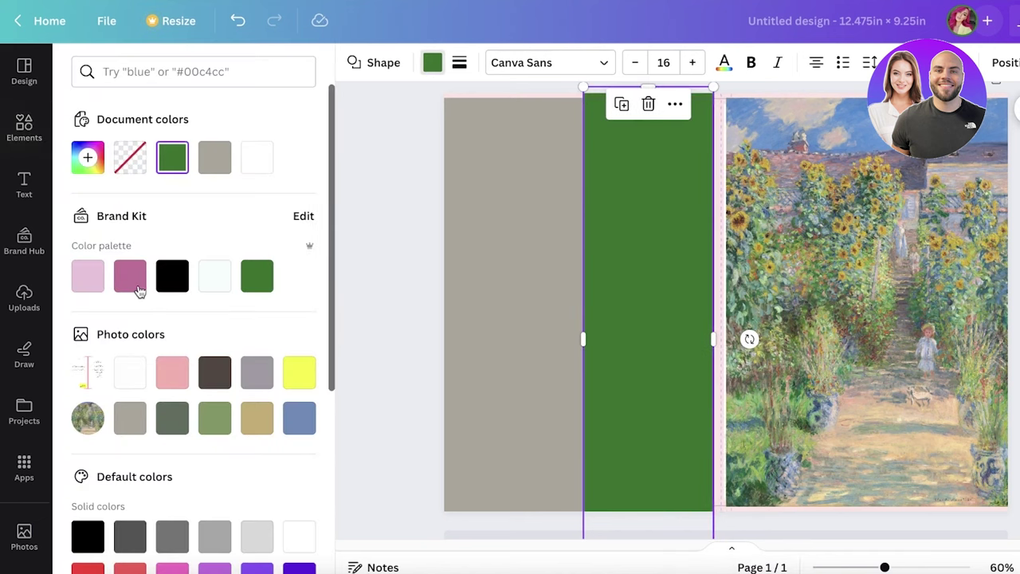
left_click(214, 418)
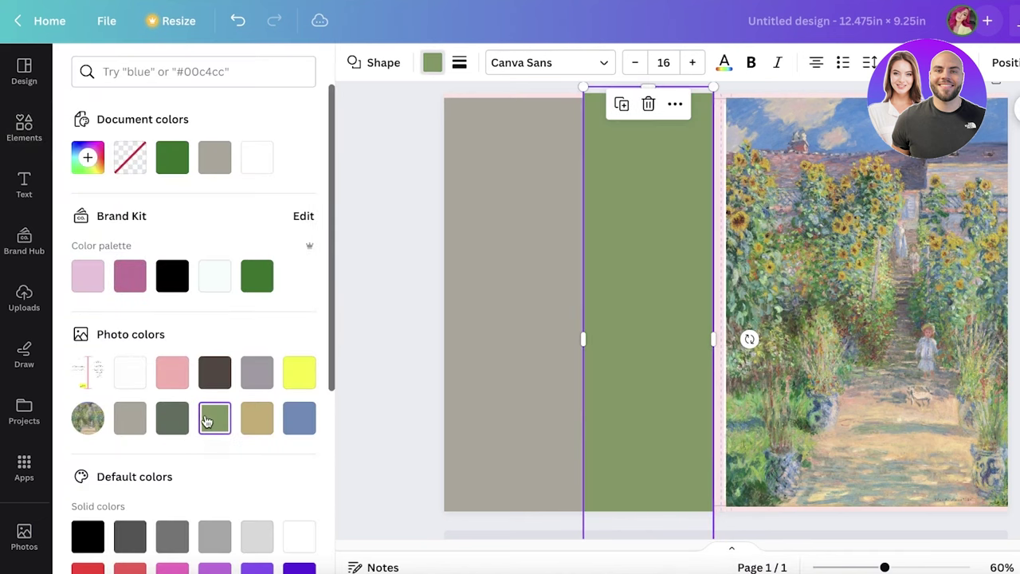
right_click(637, 242)
Place a narrower copy of the green band toward the back cover's outer edge and colour it with the painting's blue
left_click(699, 195)
right_click(540, 232)
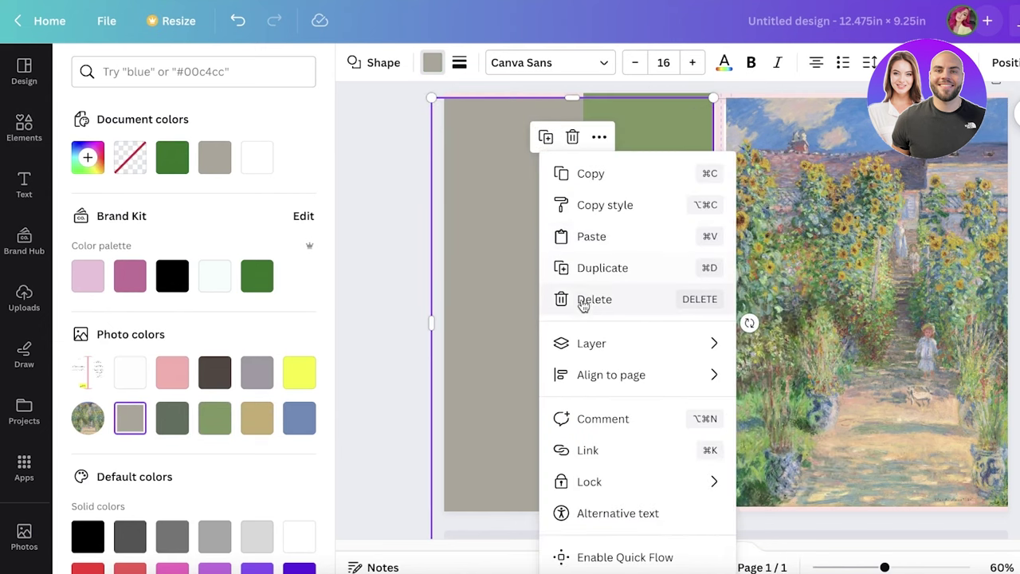
left_click(594, 239)
left_click_drag(573, 257, 537, 271)
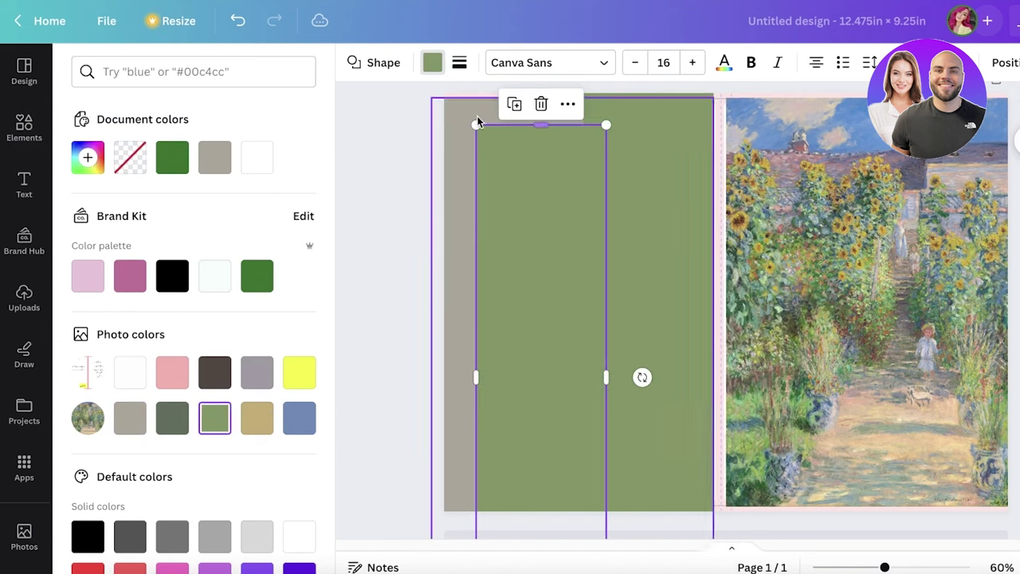
left_click_drag(477, 121, 512, 140)
left_click(299, 418)
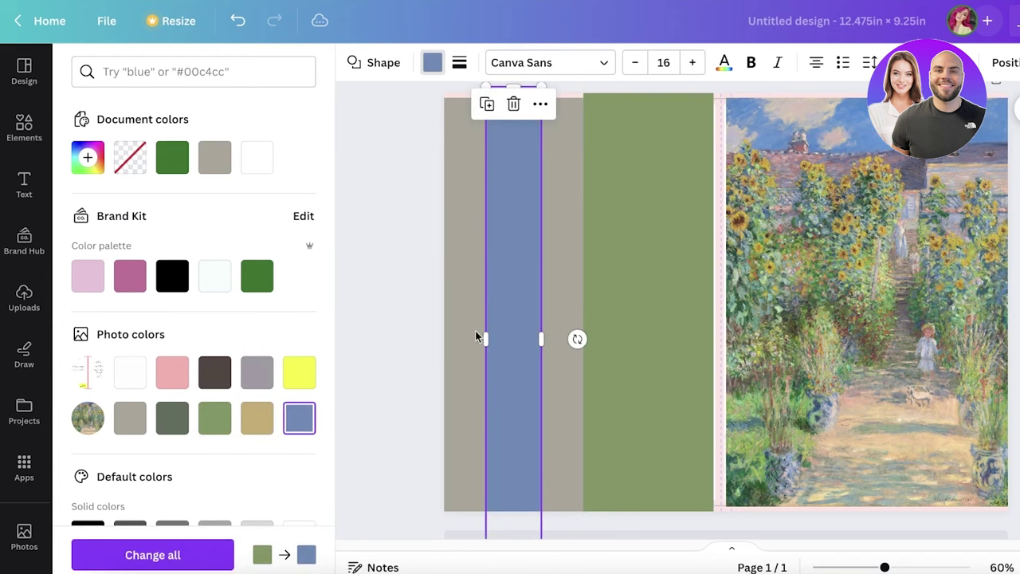
Make the green and blue bands on the back cover partly transparent
left_click(616, 220)
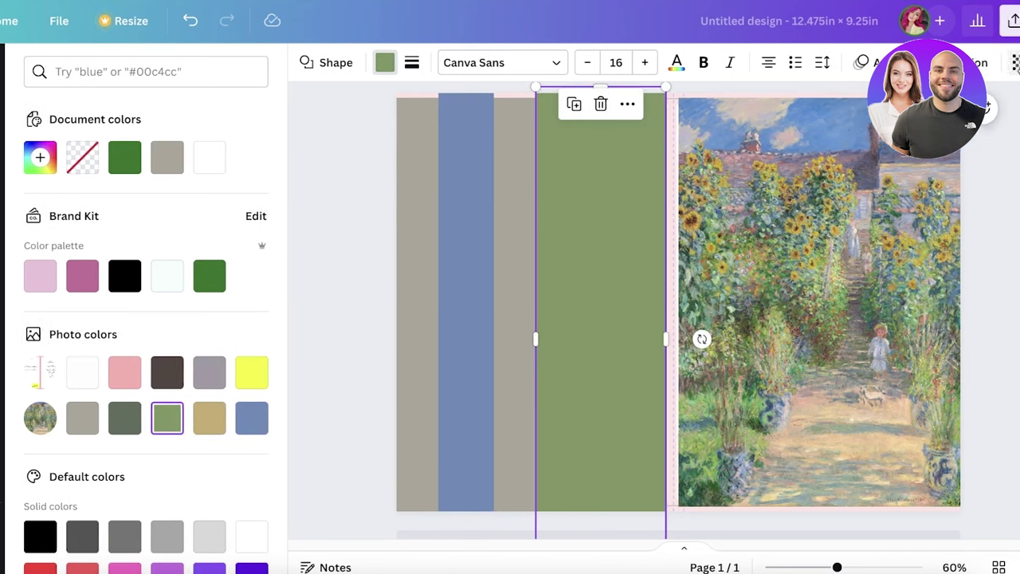
left_click(1015, 62)
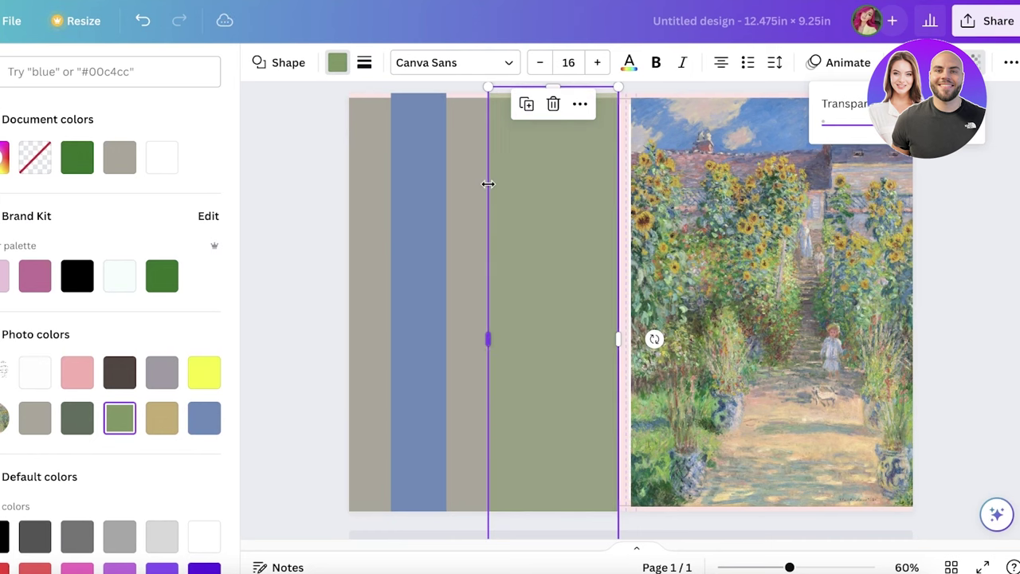
left_click(418, 188)
left_click(916, 62)
left_click(975, 62)
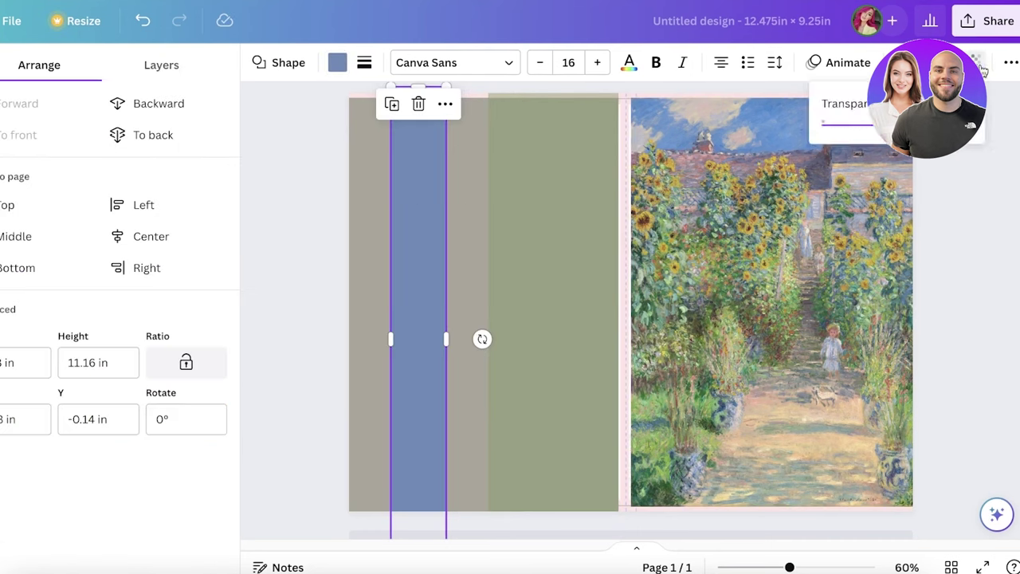
left_click_drag(928, 125, 846, 135)
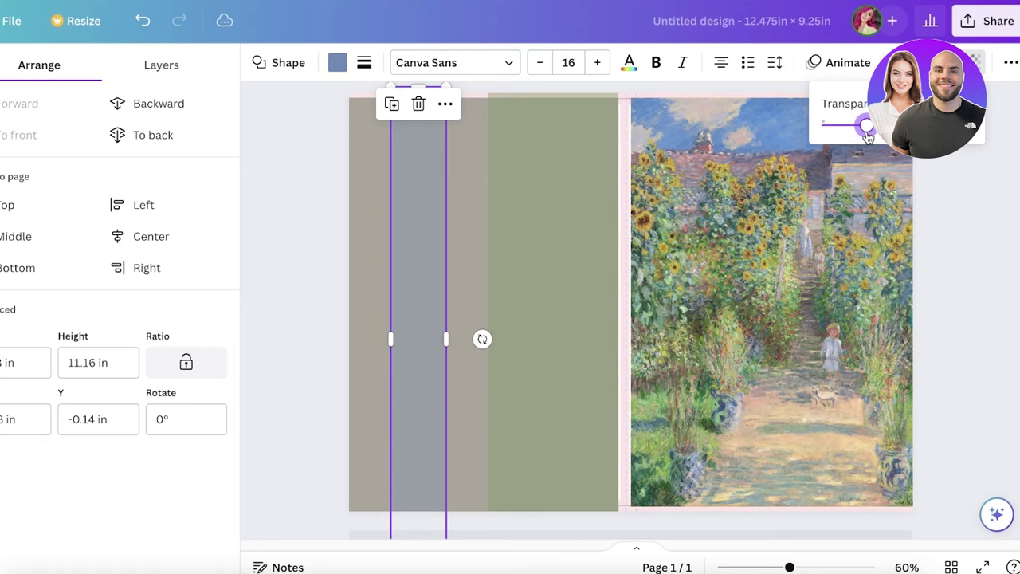
Search the elements library for "gradient"
left_click(0, 128)
key("Escape")
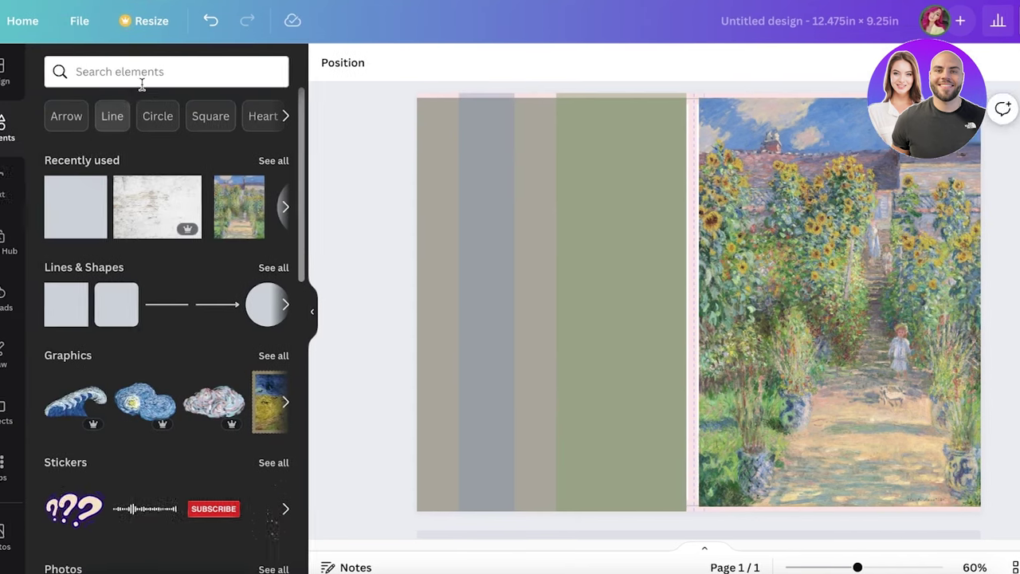
left_click(142, 72)
type("gradient")
key("Return")
Try the fading red gradient graphic on the back cover and delete it
left_click(75, 244)
left_click_drag(724, 311, 623, 221)
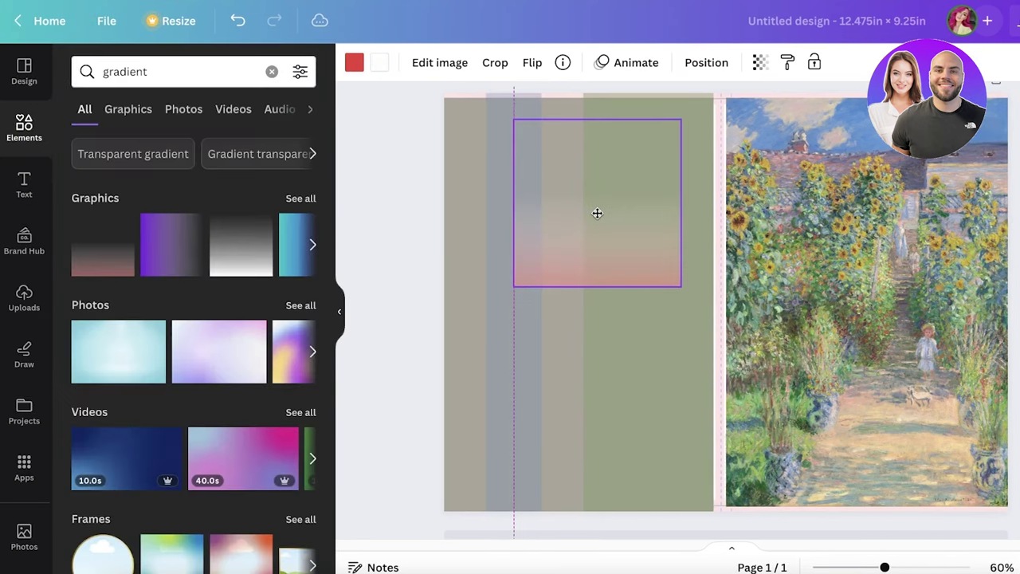
key("Delete")
Delete the green and blue bands from the back cover
left_click(624, 222)
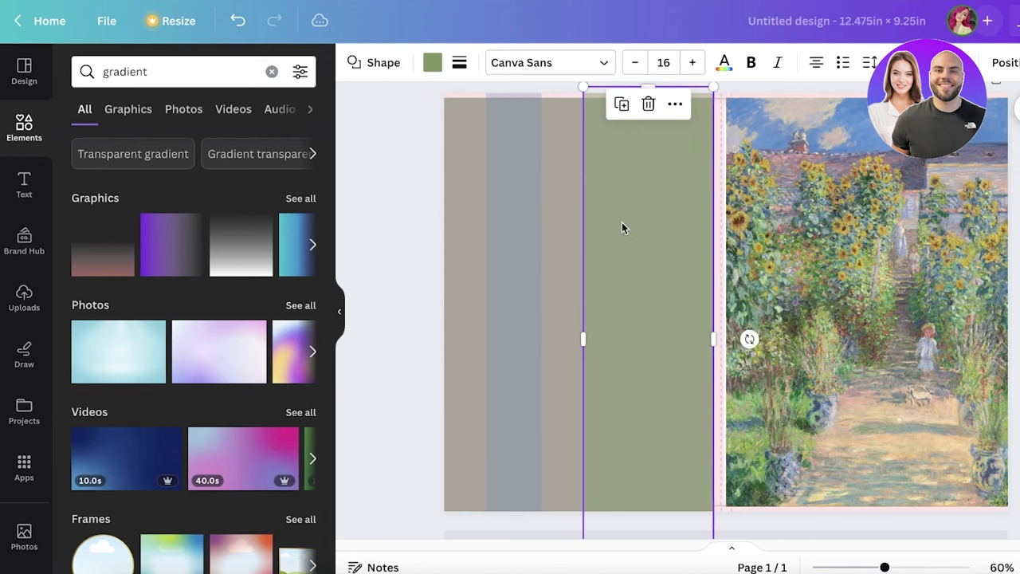
key("Delete")
left_click(531, 208)
key("Delete")
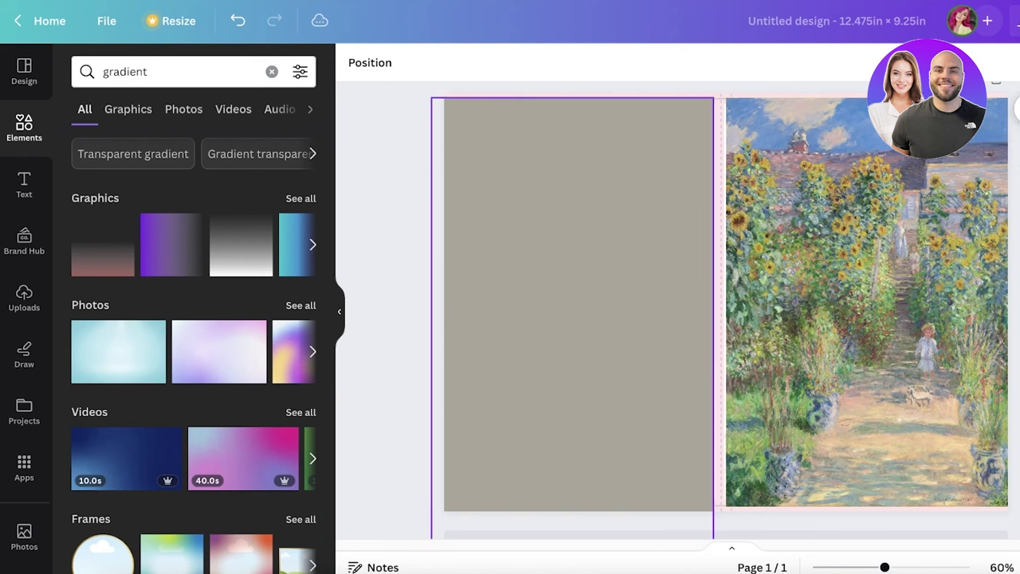
Nudge the grey-beige shape toward the spine, and lay a sideways-fading white gradient graphic over it, enlarged to cover the back cover
left_click(536, 197)
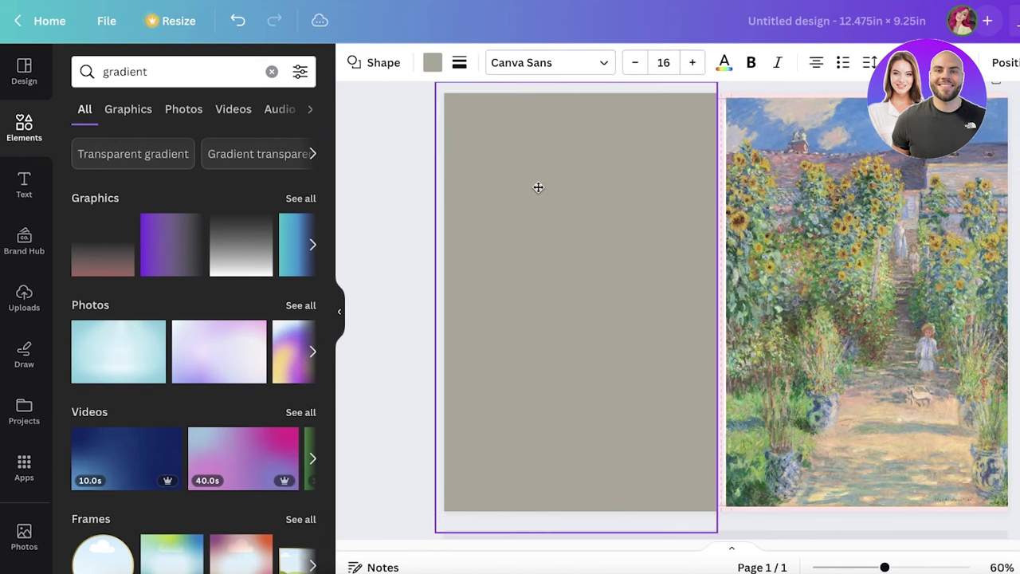
left_click(301, 199)
scroll(196, 478, "down", 3)
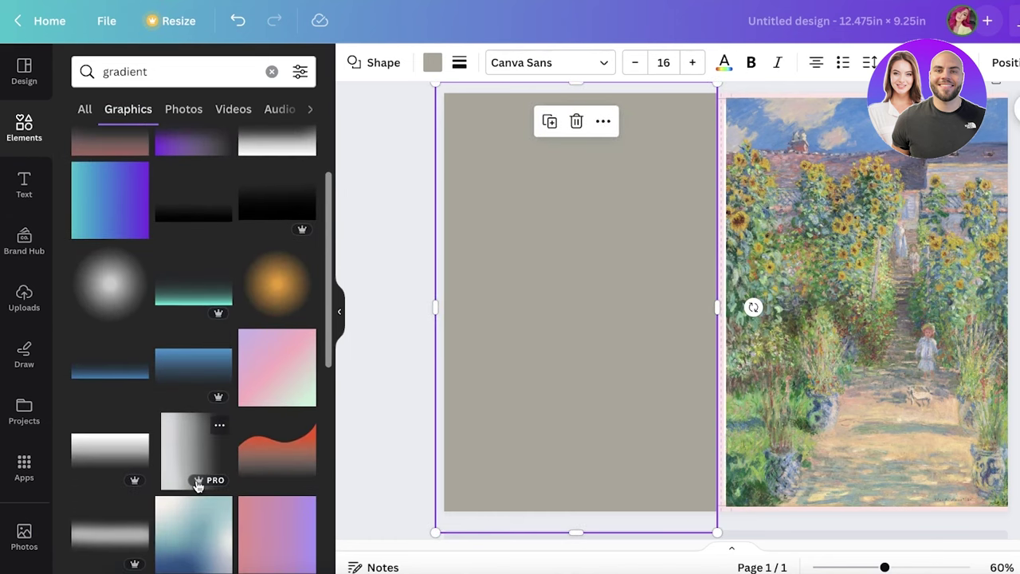
left_click(169, 408)
left_click_drag(741, 345, 564, 296)
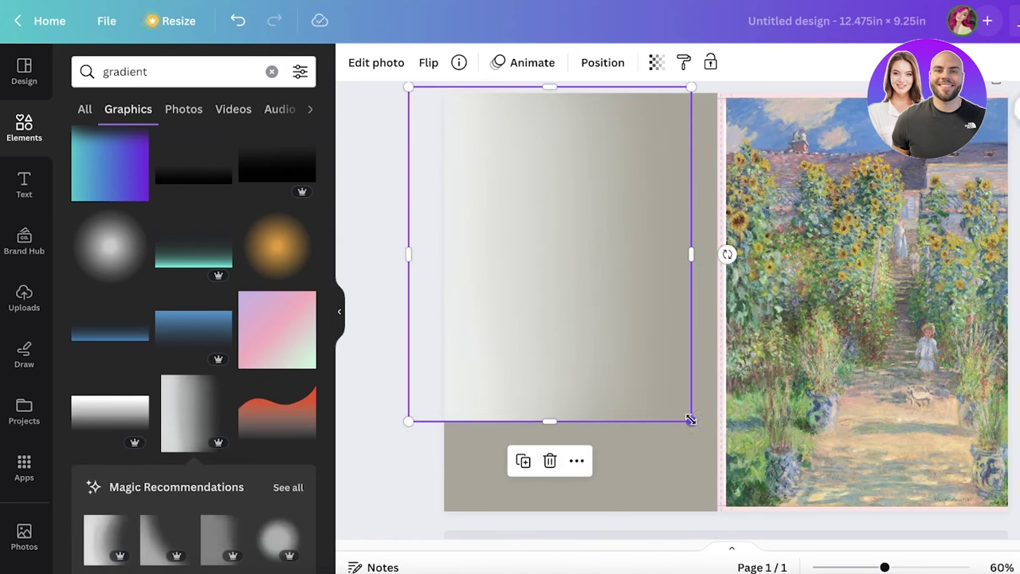
left_click_drag(691, 419, 829, 568)
left_click_drag(460, 382, 463, 384)
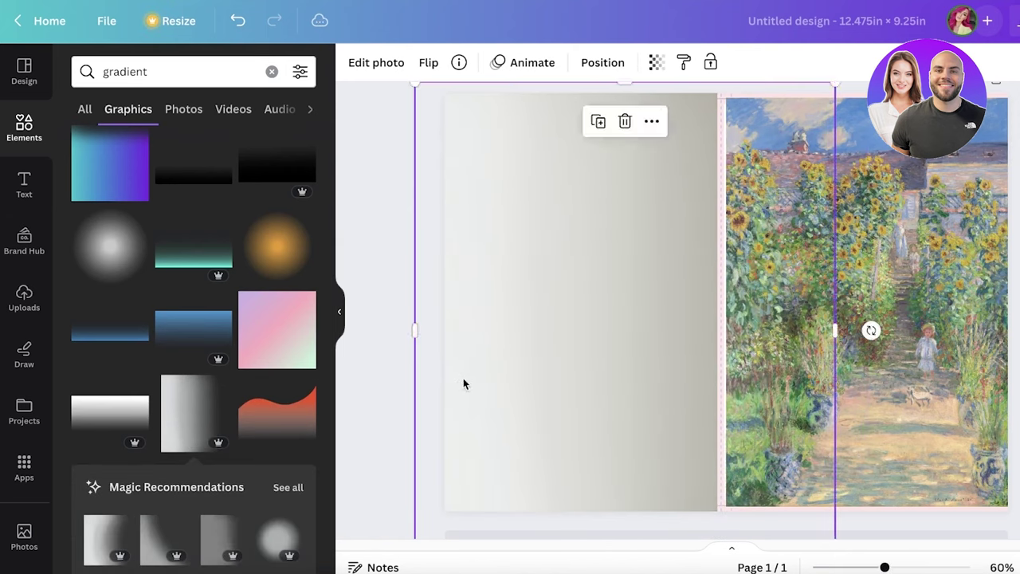
Add the purple-pink-green gradient square, delete the sideways-fading white gradient, and place the square at the back cover's upper corner
left_click(260, 337)
left_click(531, 287)
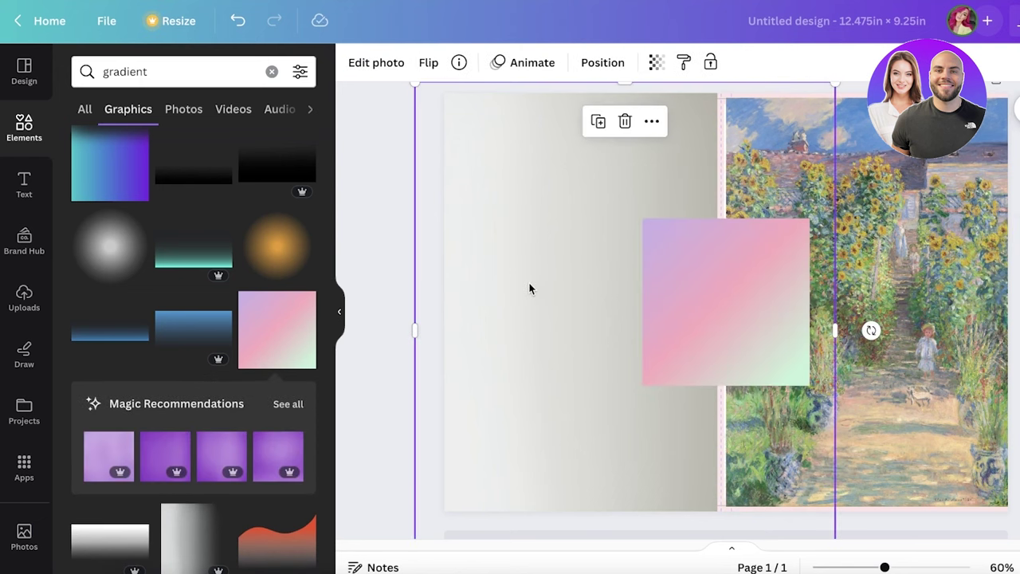
key("Delete")
left_click(697, 294)
left_click_drag(697, 294, 488, 160)
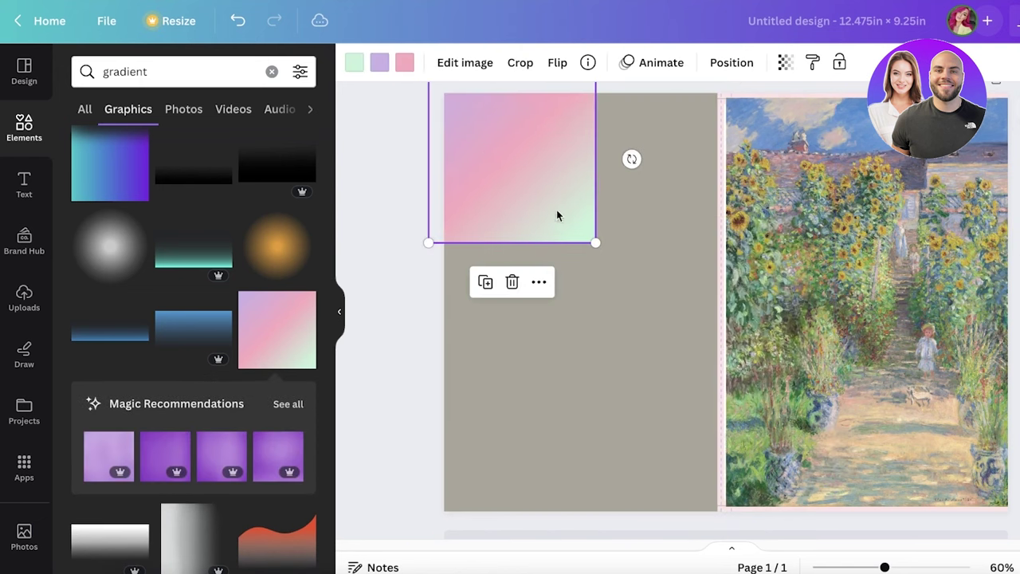
Enlarge and reposition the purple-pink-green gradient to cover the full height of the back cover and extend past the spine
left_click_drag(594, 242, 701, 413)
left_click_drag(643, 258, 564, 193)
left_click_drag(710, 430, 782, 518)
Send the pastel gradient backward beneath the grey-beige shape and delete that shape
right_click(687, 197)
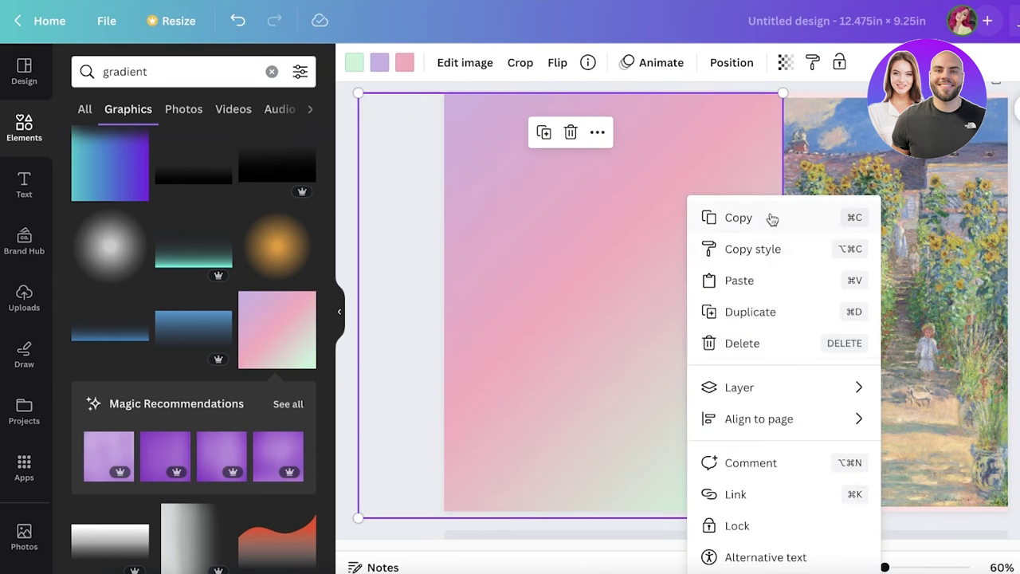
mouse_move(760, 390)
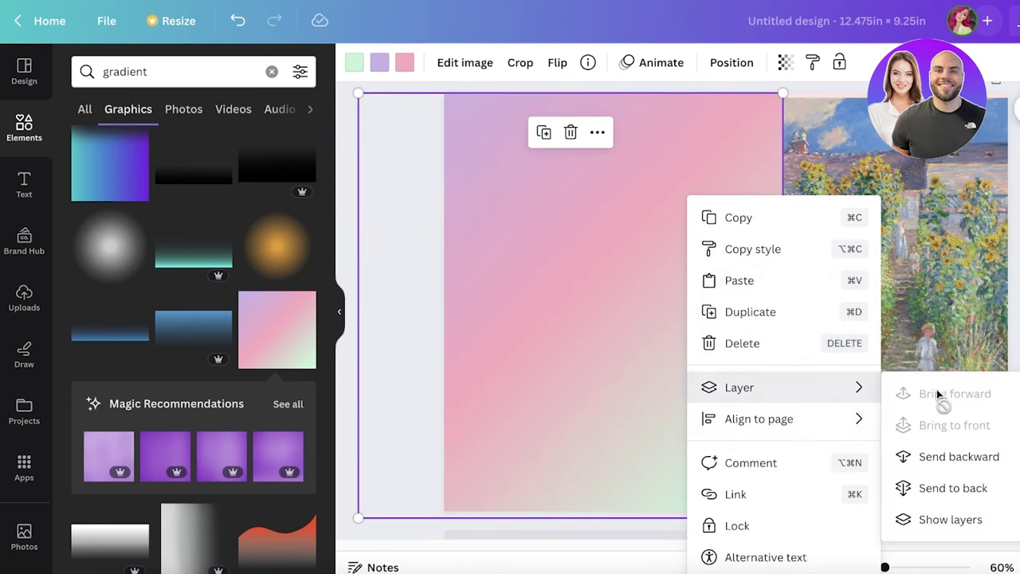
left_click(957, 455)
key("Delete")
Shift the pastel gradient toward the front cover, send it behind the painting, and enlarge the painting to the cover's edges
left_click(656, 230)
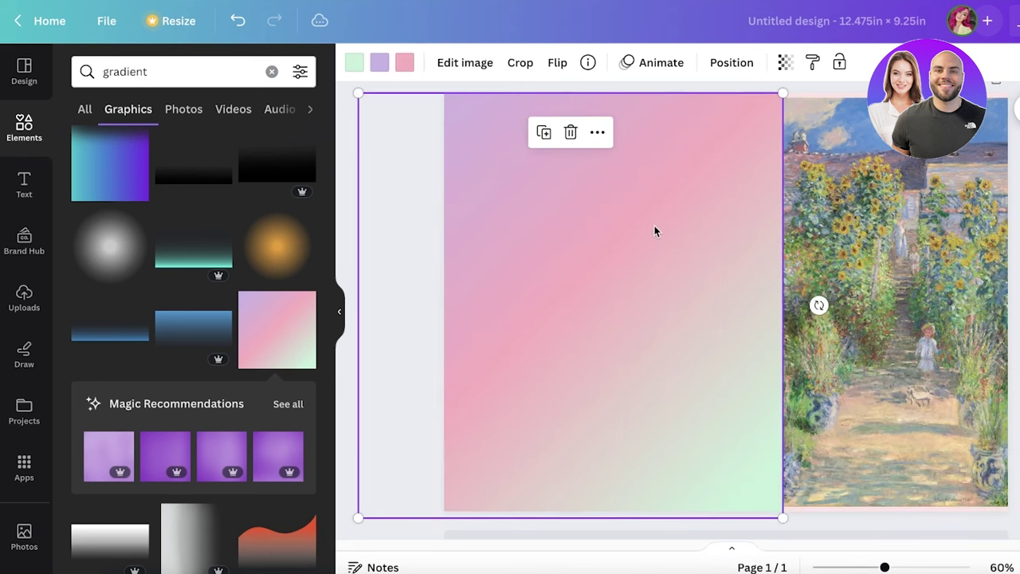
mouse_move(656, 230)
left_mouse_down()
mouse_move(595, 231)
mouse_move(681, 223)
left_mouse_up()
right_click(680, 224)
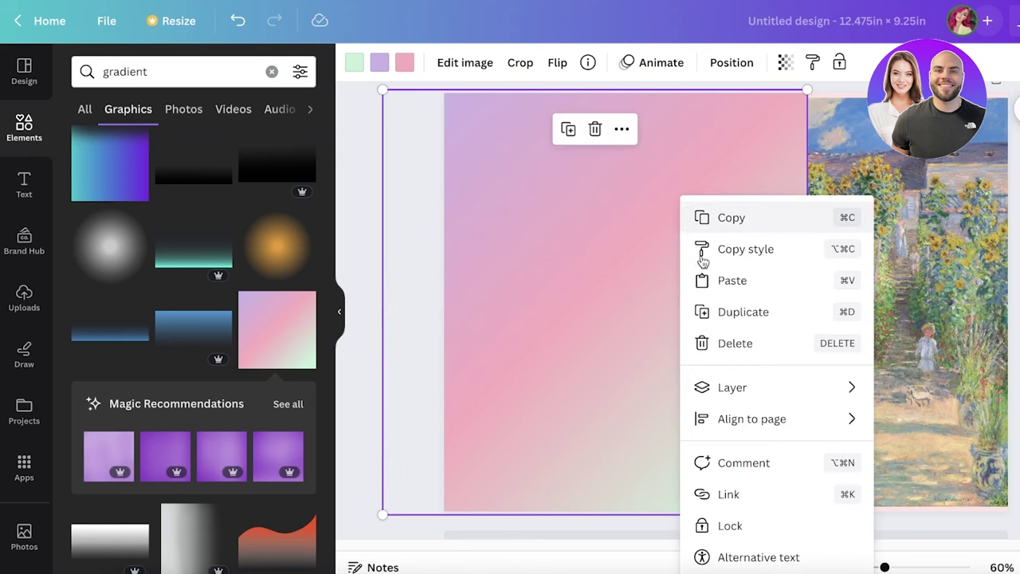
mouse_move(760, 391)
left_click(886, 455)
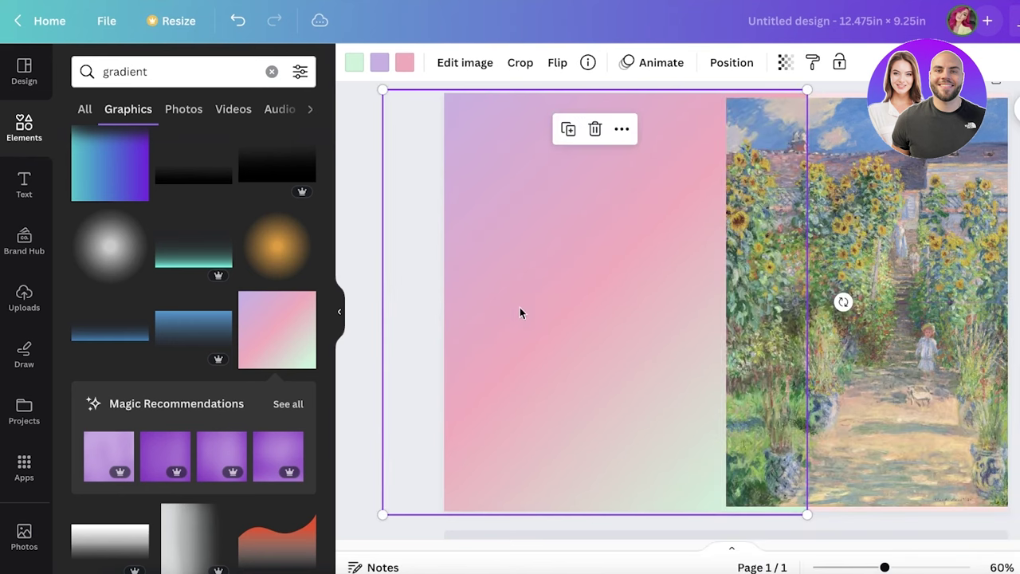
left_click(844, 200)
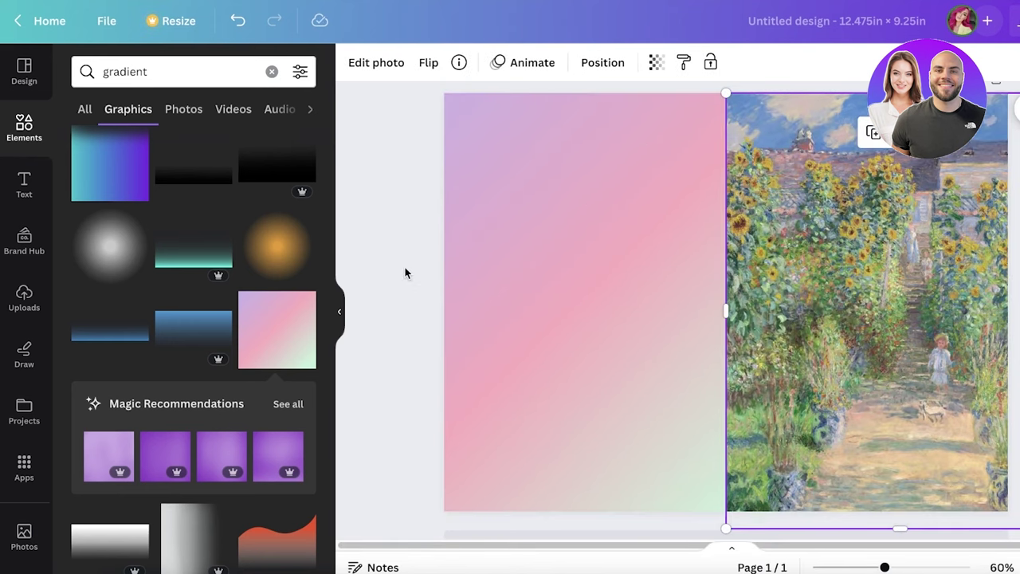
Recolour the back-cover gradient with the painting's photo colours: pink to grey-beige, purple to dark green, and mint to blue
left_click(542, 231)
left_click(403, 64)
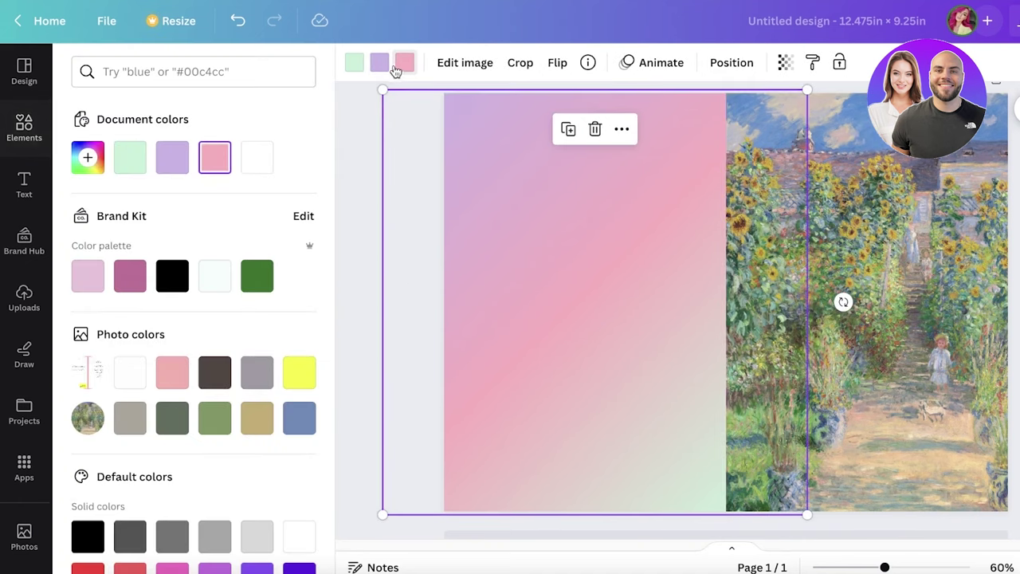
left_click(130, 417)
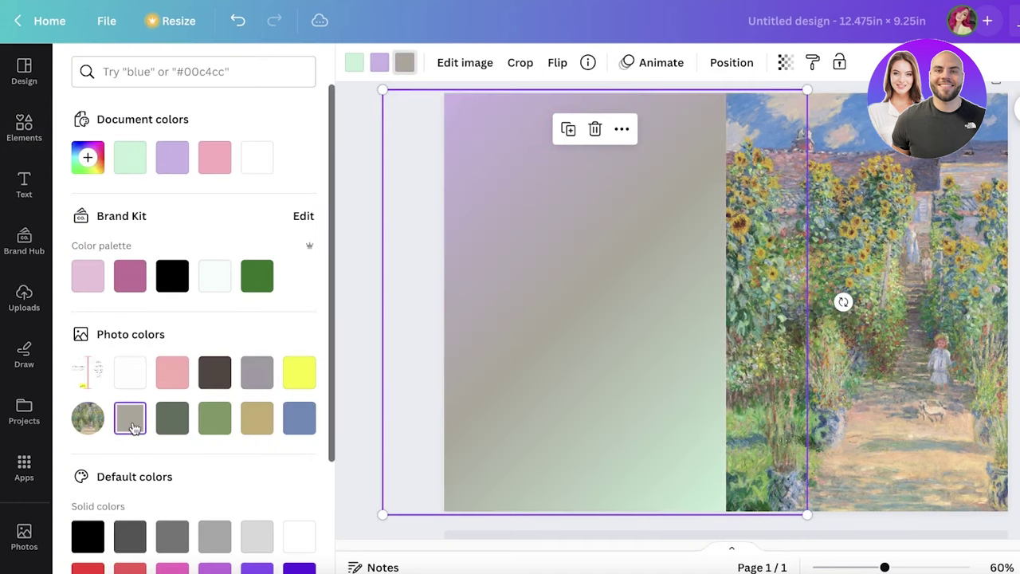
left_click(379, 62)
left_click(174, 417)
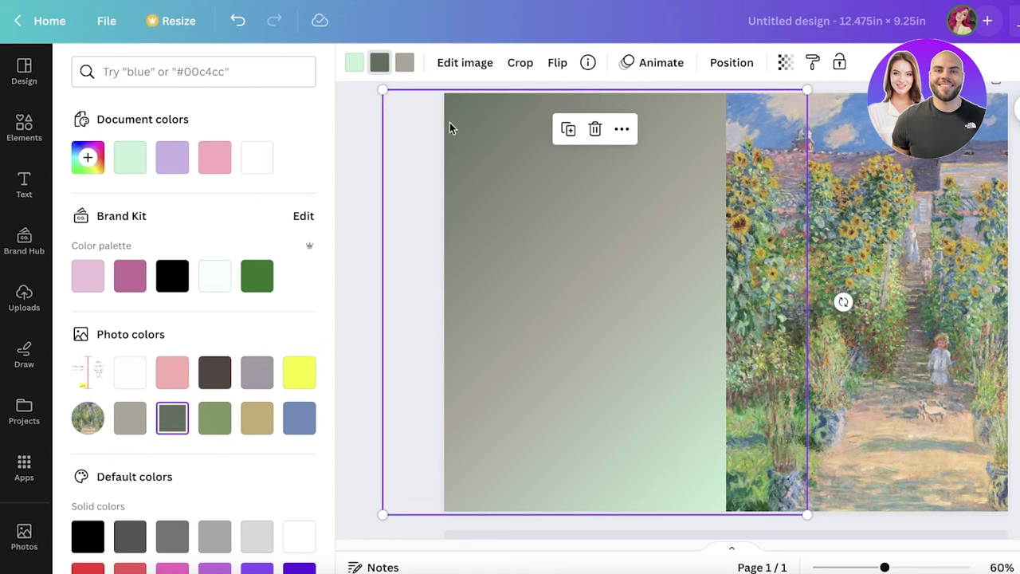
left_click(355, 64)
left_click(298, 421)
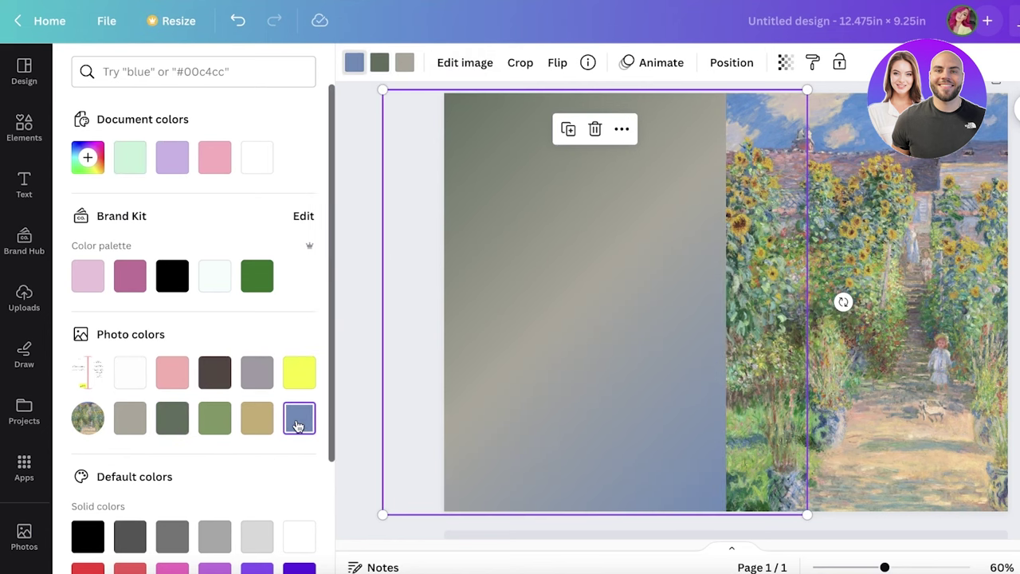
left_click(359, 301)
left_click(364, 293)
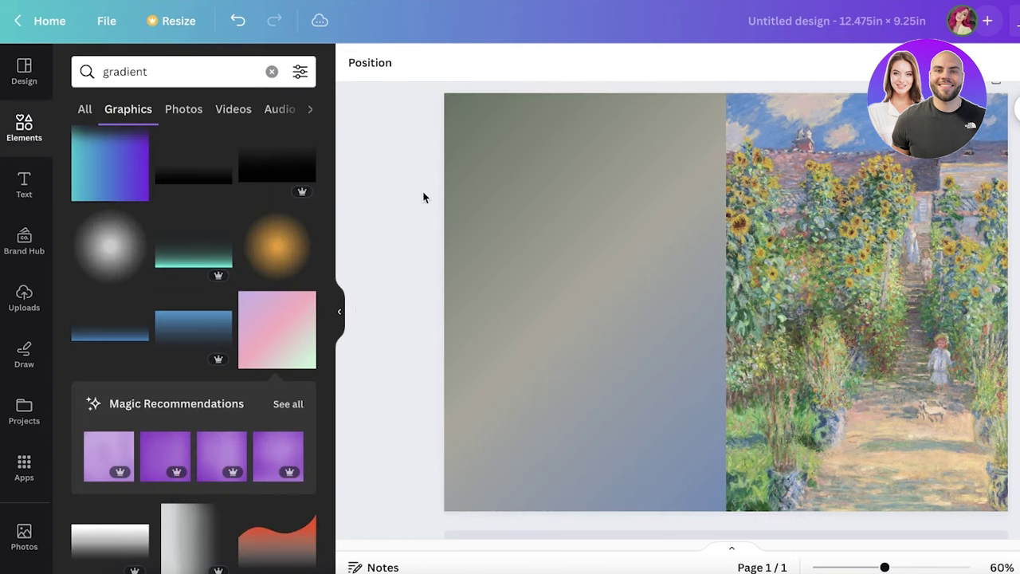
Try other palette colours in the gradient, setting its grey-beige middle to dark green and its dark green corner to tan
left_click(599, 394)
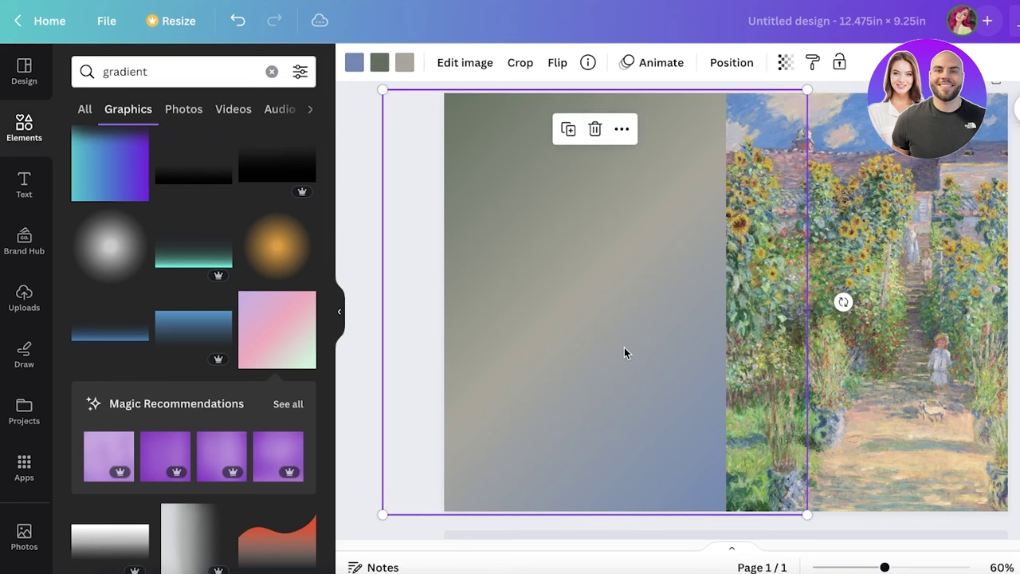
left_click(404, 64)
left_click(295, 368)
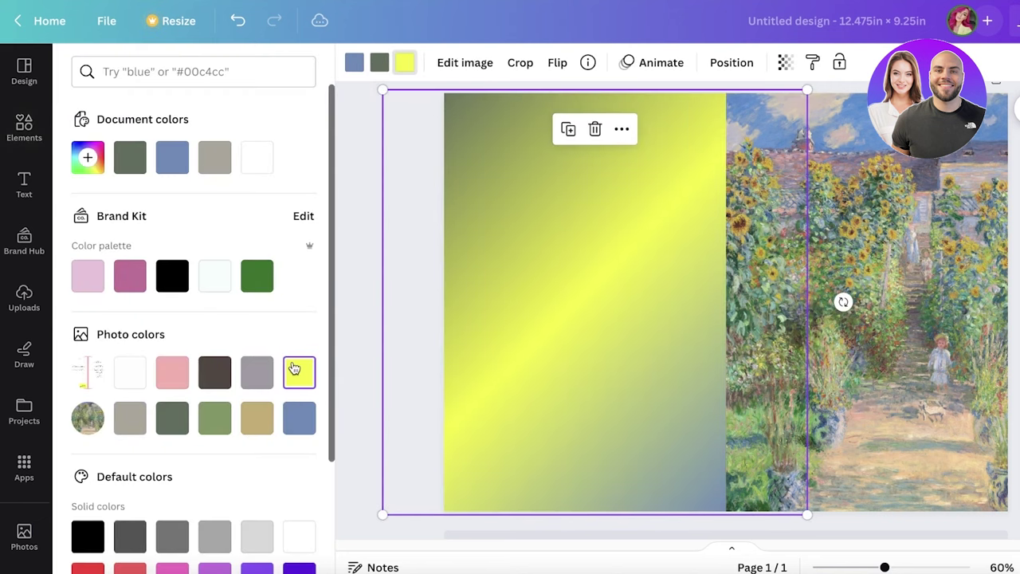
left_click(301, 420)
left_click(255, 426)
left_click(295, 422)
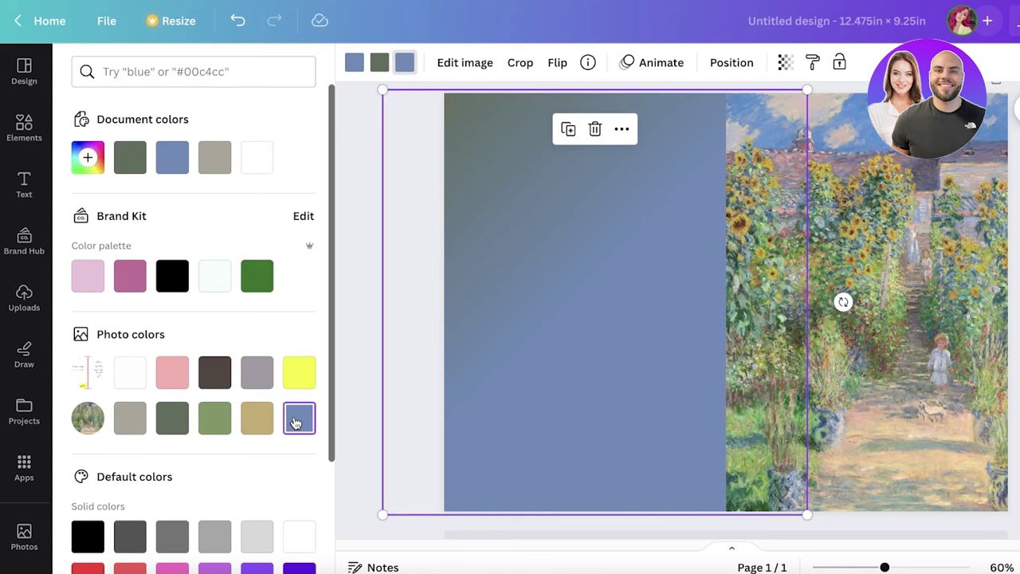
left_click(214, 418)
left_click(172, 418)
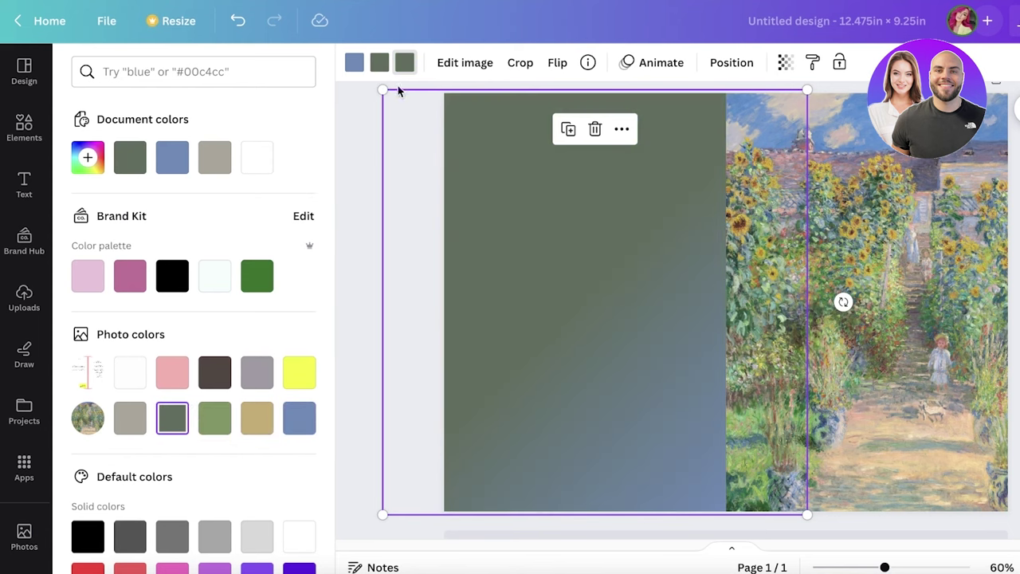
left_click(256, 418)
left_click(645, 263)
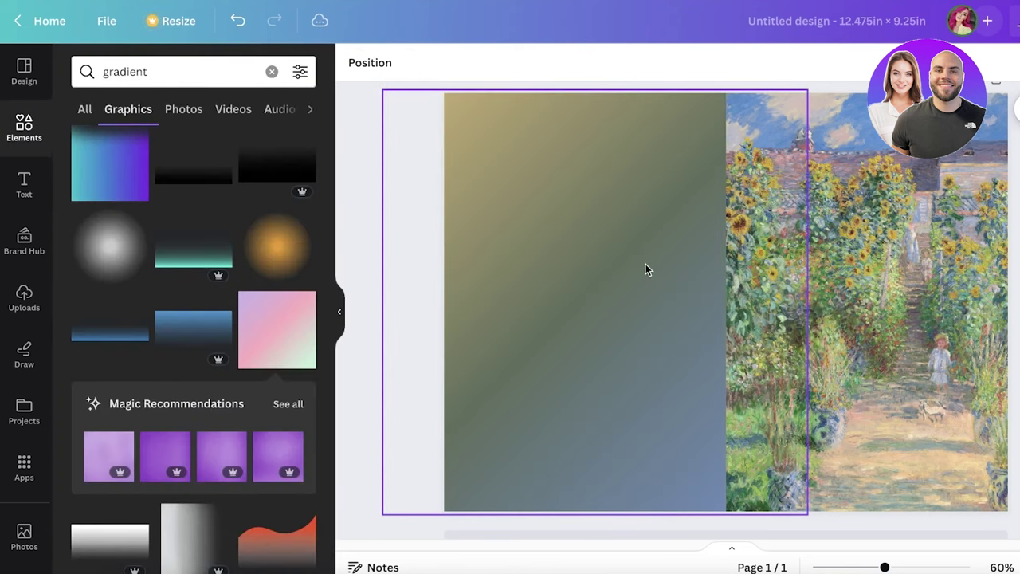
Try the white radial glow graphic from the gradient results, enlarged over the back cover
scroll(138, 432, "down", 3)
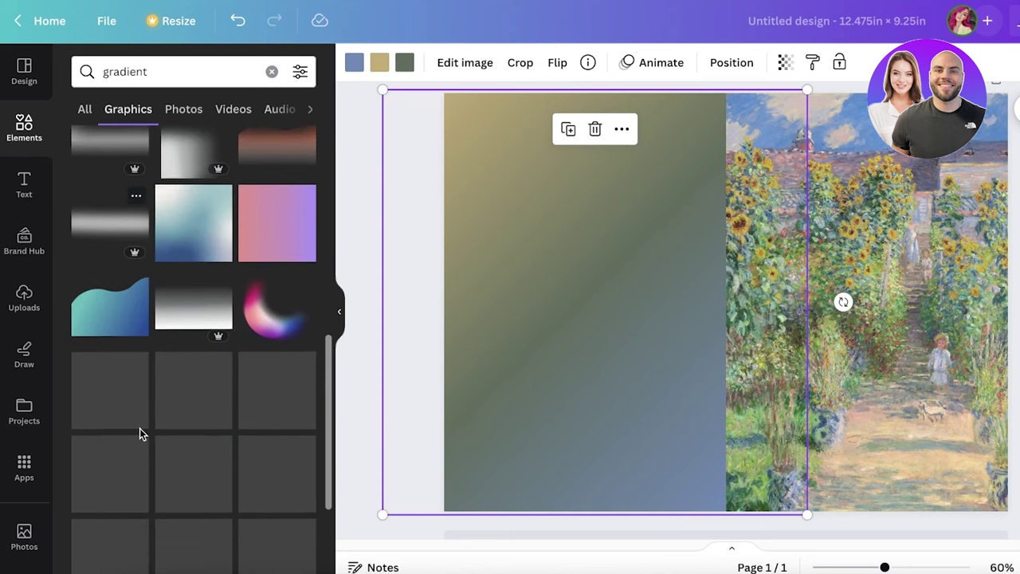
scroll(257, 350, "down", 2)
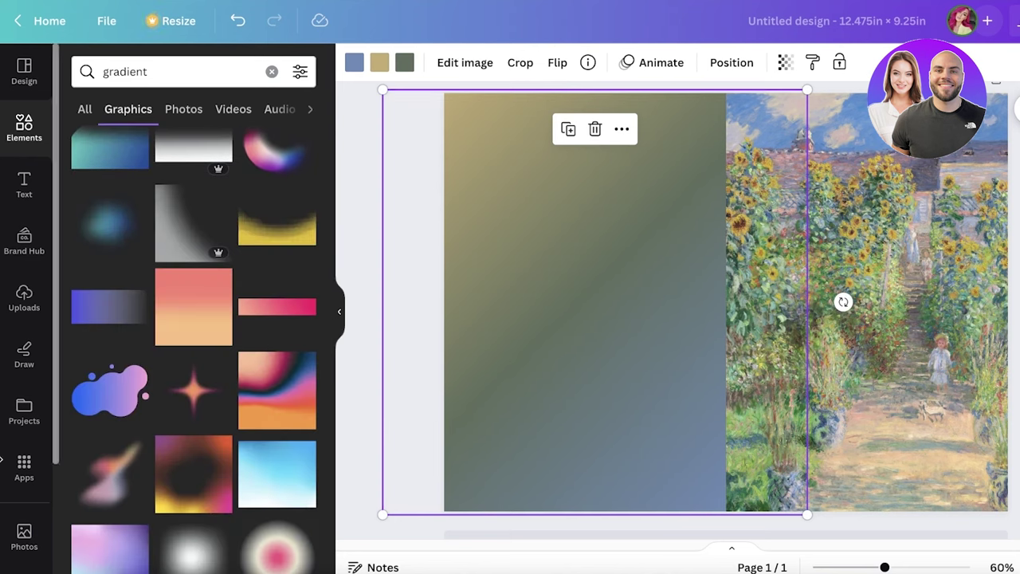
scroll(107, 358, "down", 5)
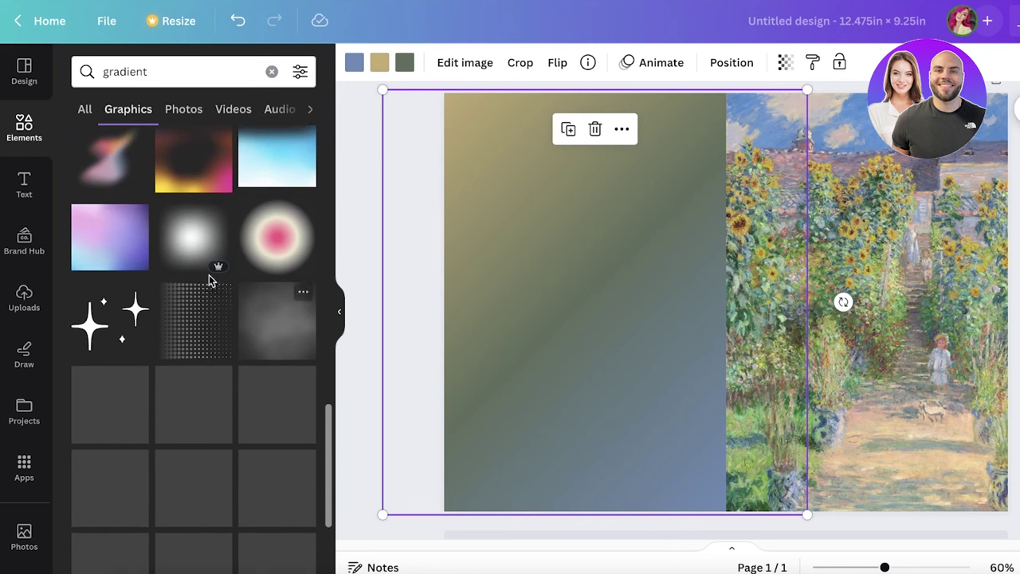
left_click(212, 271)
mouse_move(622, 199)
left_mouse_down()
mouse_move(697, 268)
mouse_move(662, 231)
mouse_move(622, 230)
mouse_move(625, 195)
left_mouse_up()
left_click_drag(763, 399, 853, 487)
left_click_drag(617, 235, 517, 234)
Send the white radial glow behind the painting and recentre it on the back cover
right_click(518, 234)
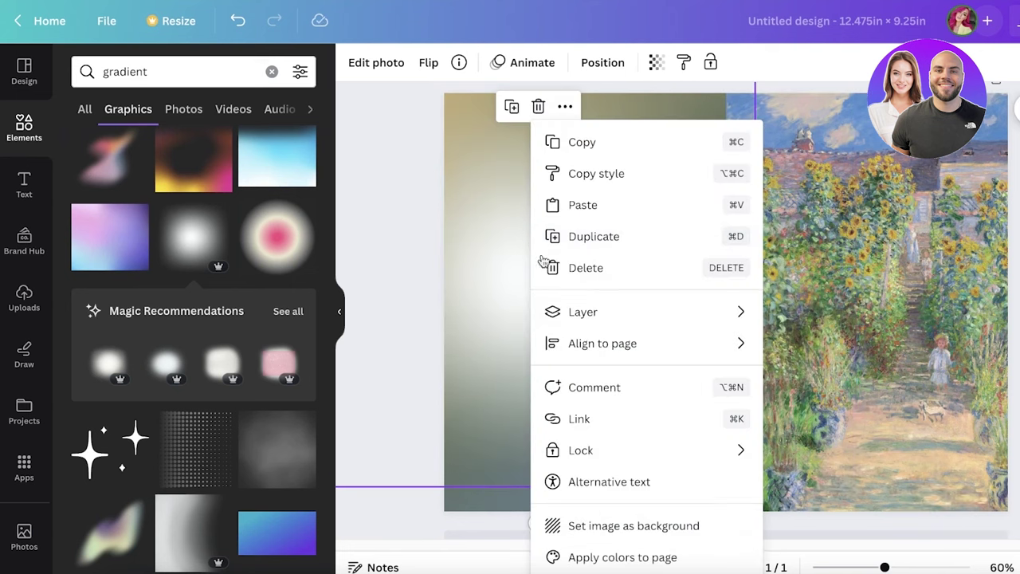
mouse_move(638, 322)
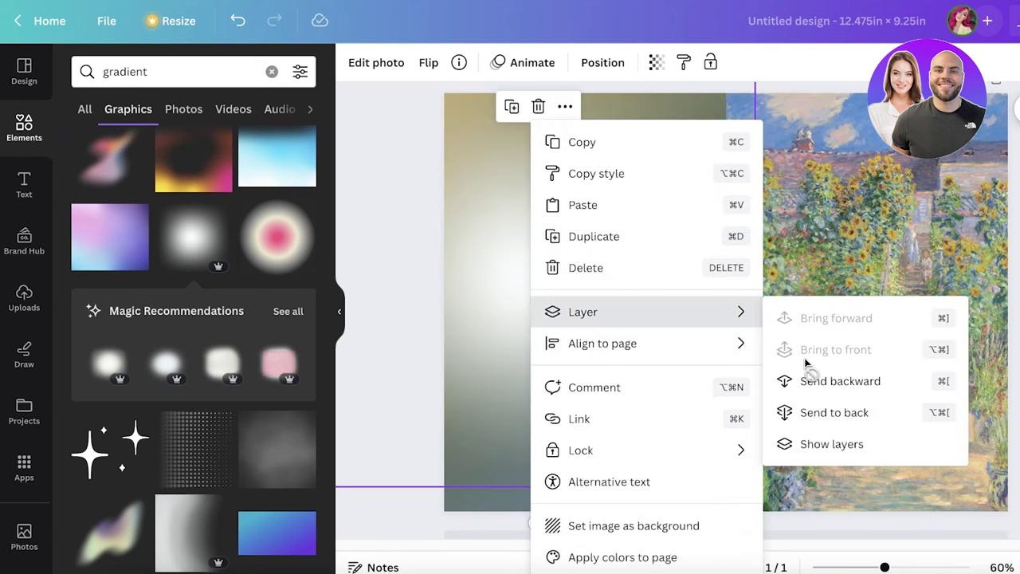
left_click(837, 390)
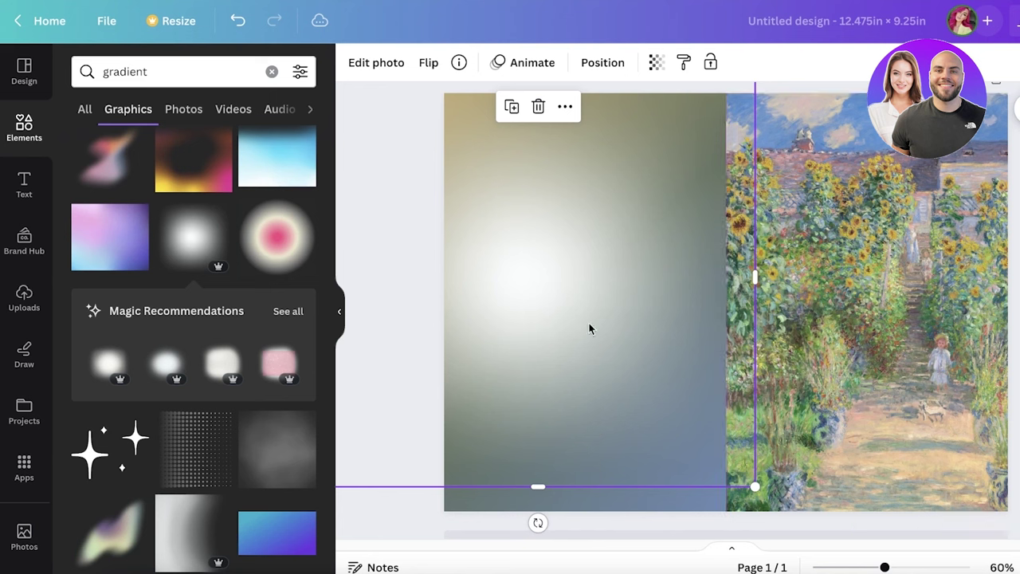
mouse_move(555, 282)
left_mouse_down()
mouse_move(576, 287)
mouse_move(571, 277)
left_mouse_up()
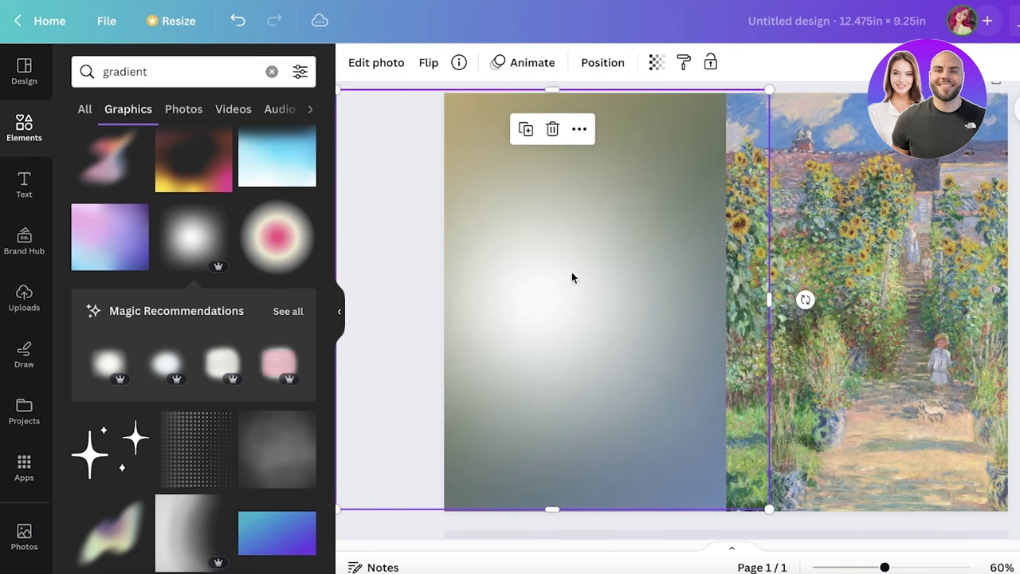
Delete the white radial glow, and try the blurred green-purple gradient graphic before deleting it too
key("Delete")
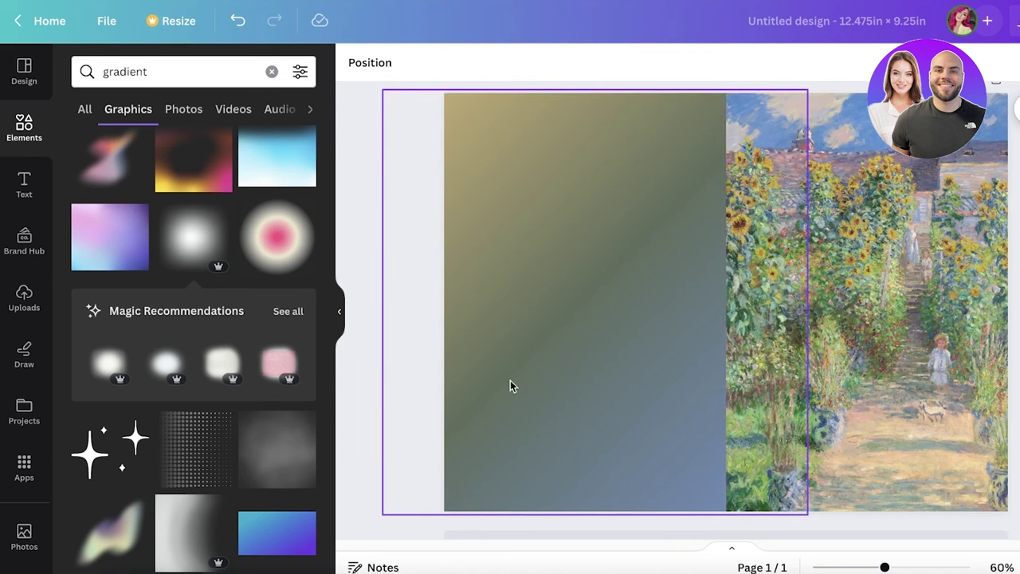
left_click(116, 536)
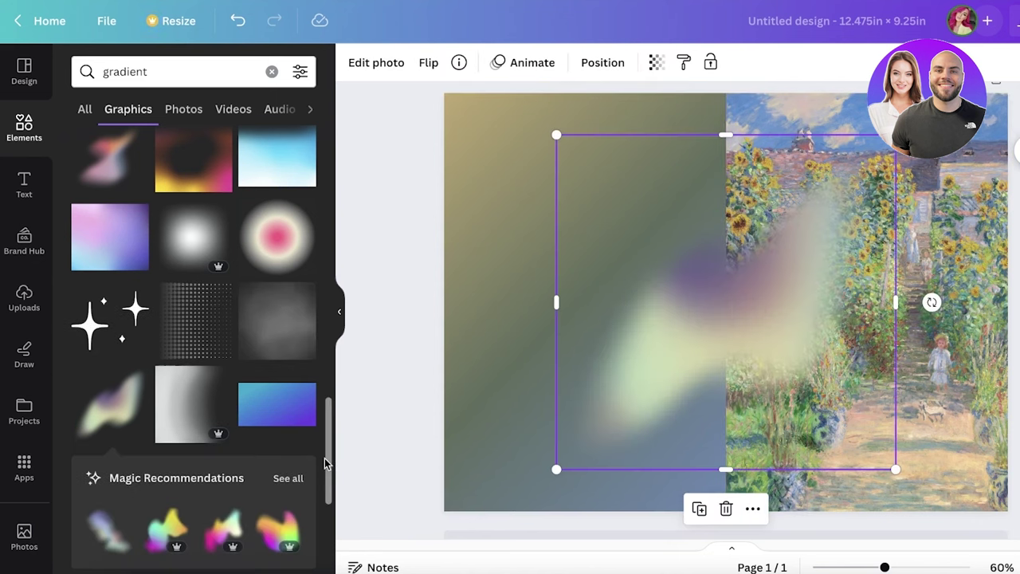
key("Delete")
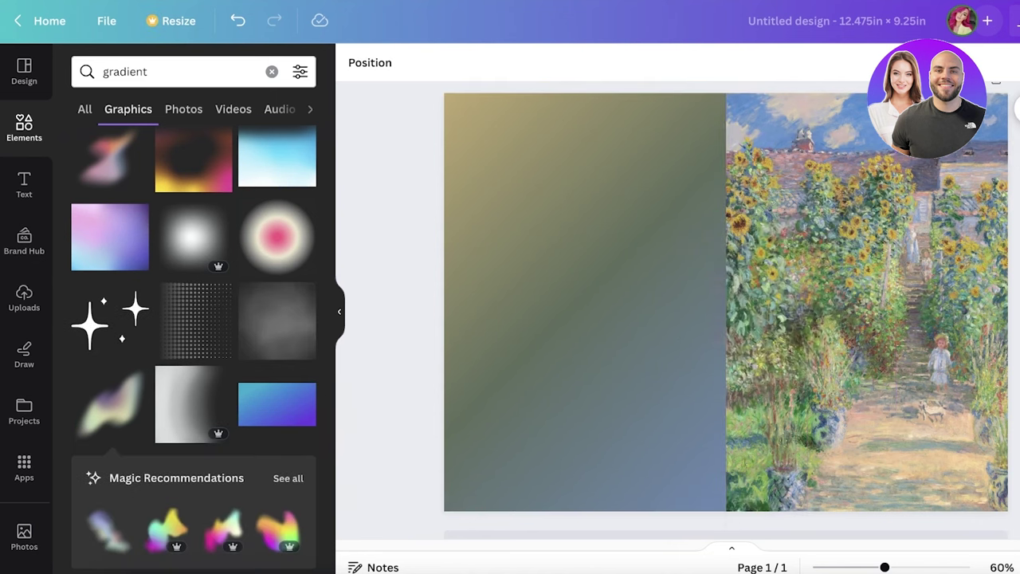
Lower the opacity of the painting and of the back-cover gradient so the cover template shows through
left_click(854, 211)
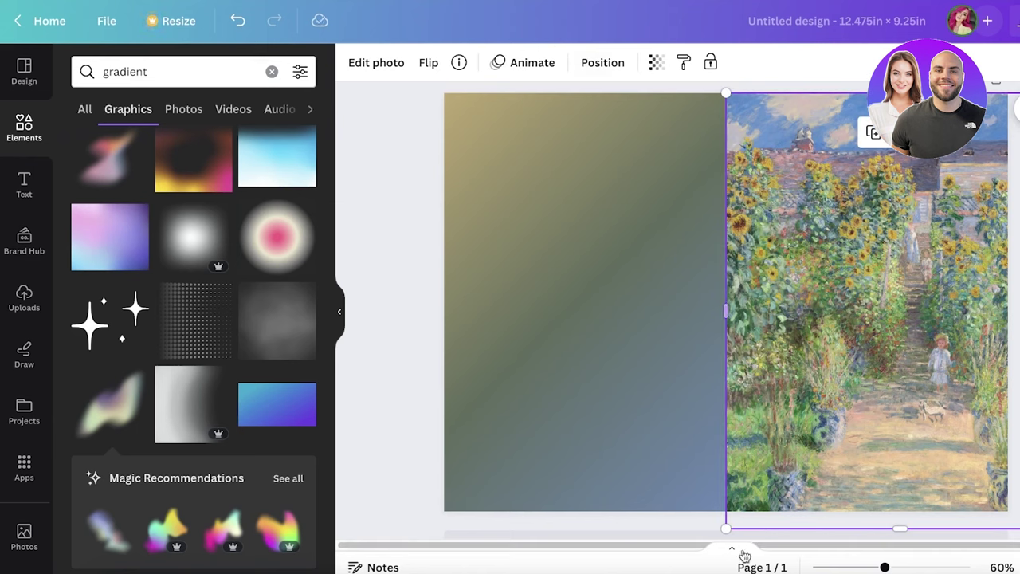
left_click(658, 63)
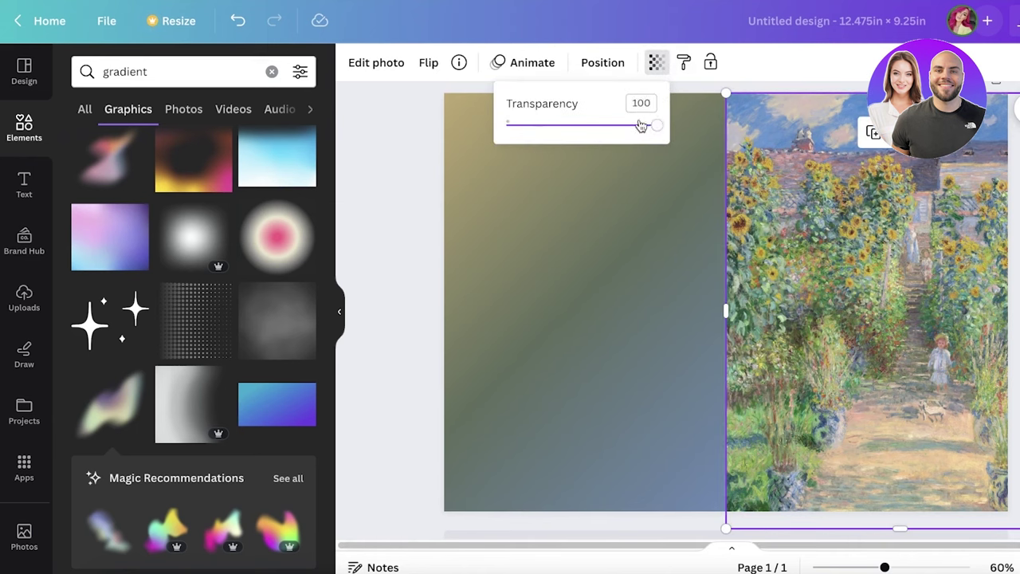
mouse_move(641, 126)
left_mouse_down()
mouse_move(576, 128)
mouse_move(578, 159)
left_mouse_up()
left_click(672, 101)
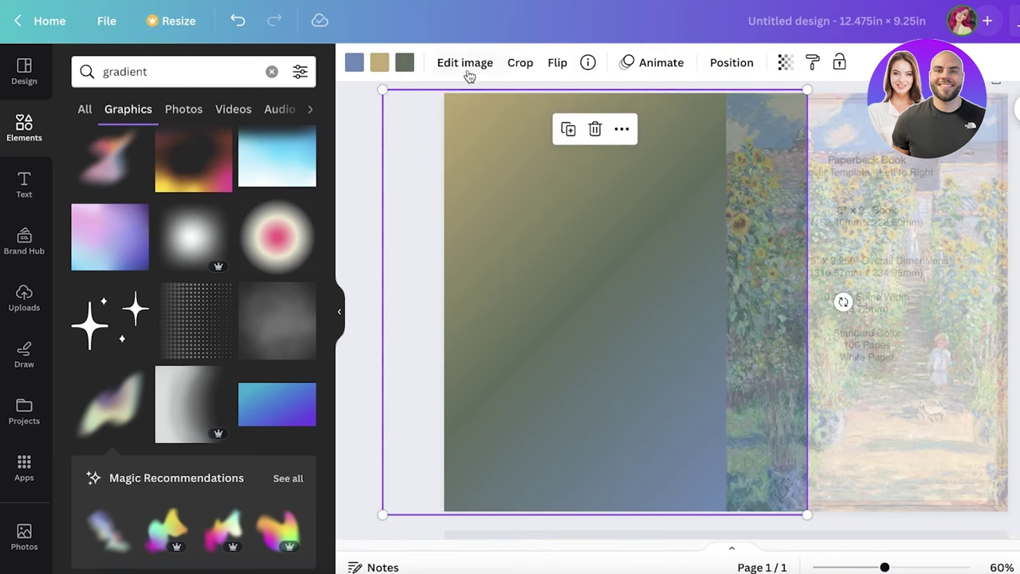
left_click(787, 63)
left_click_drag(785, 125, 678, 141)
left_click(541, 145)
left_click(541, 145)
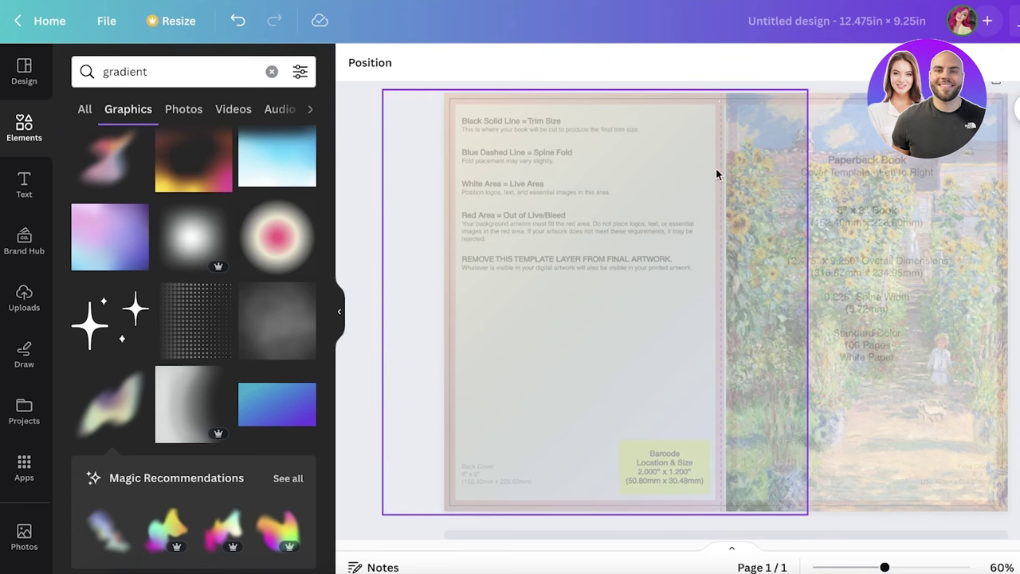
Search the elements library for "lines" and show all Lines & Shapes results
left_click(271, 71)
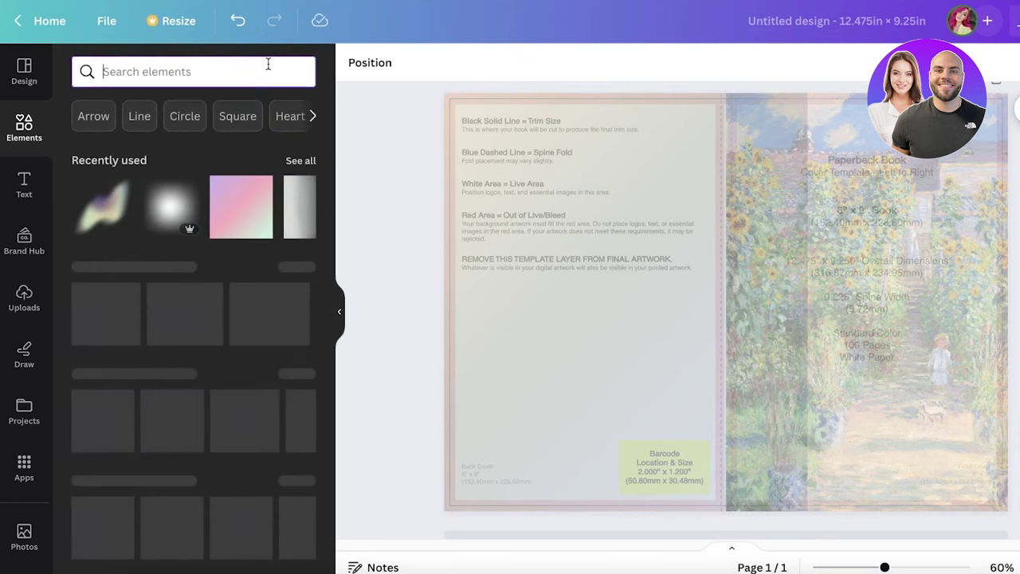
type("lines")
key("Return")
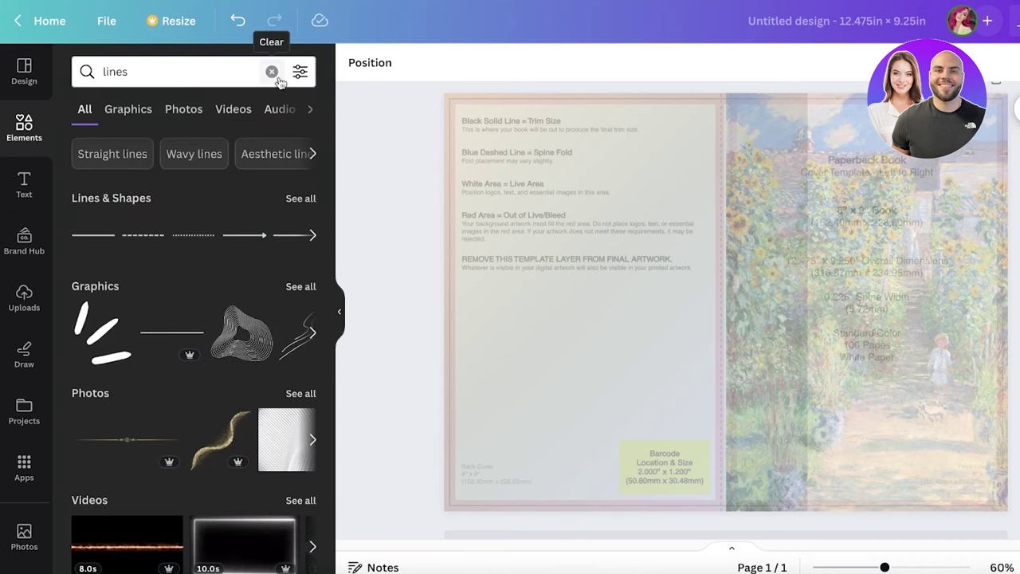
left_click(305, 198)
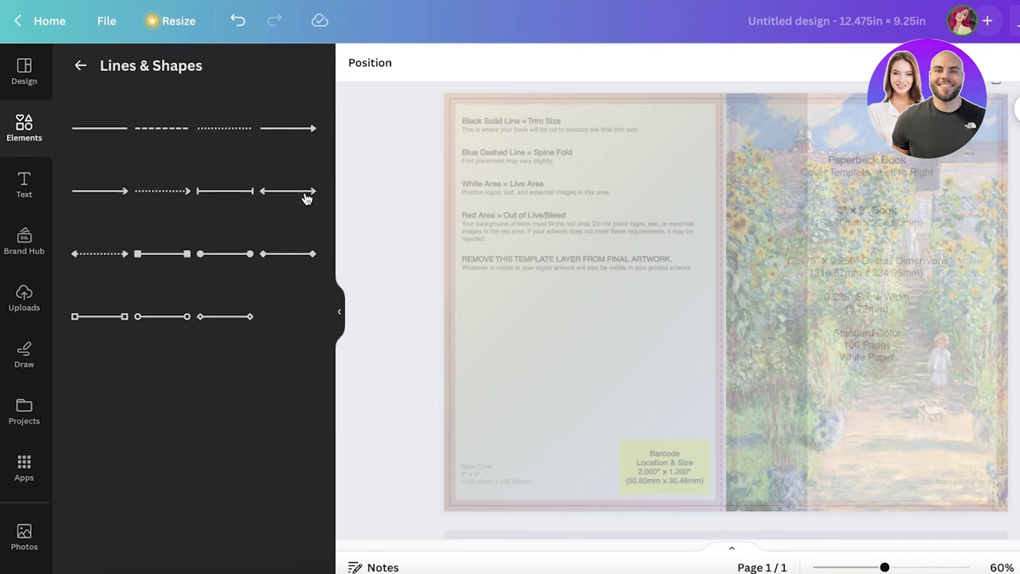
Return to the "lines" search results and browse the full list of matching graphics
left_click(80, 67)
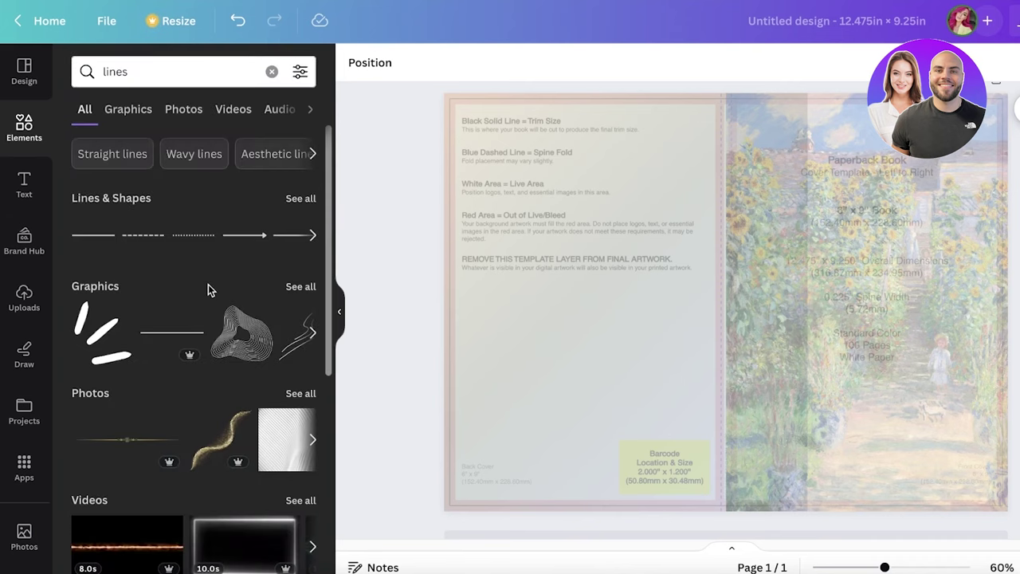
left_click(294, 286)
scroll(212, 402, "down", 3)
scroll(175, 403, "down", 5)
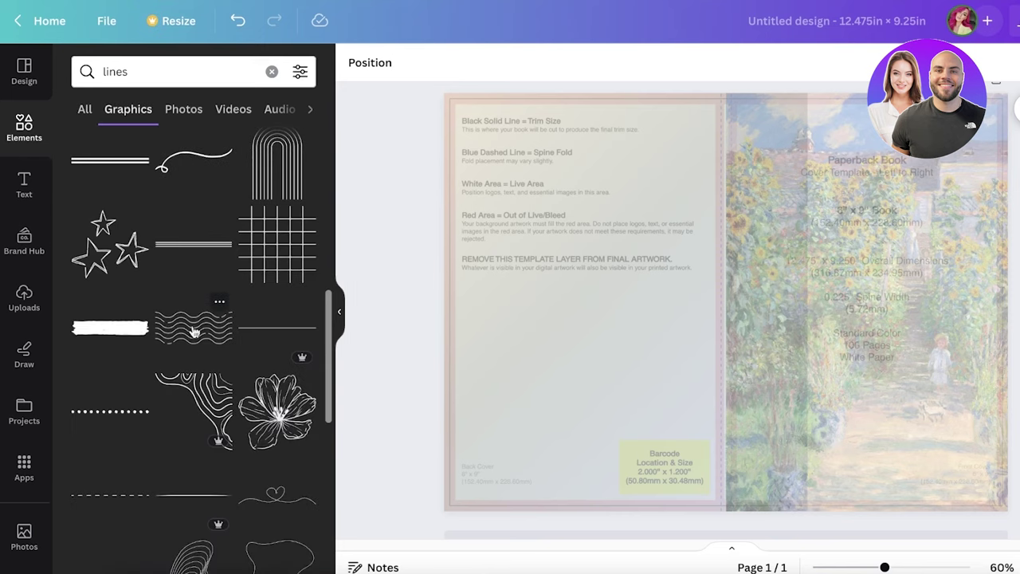
left_click(220, 250)
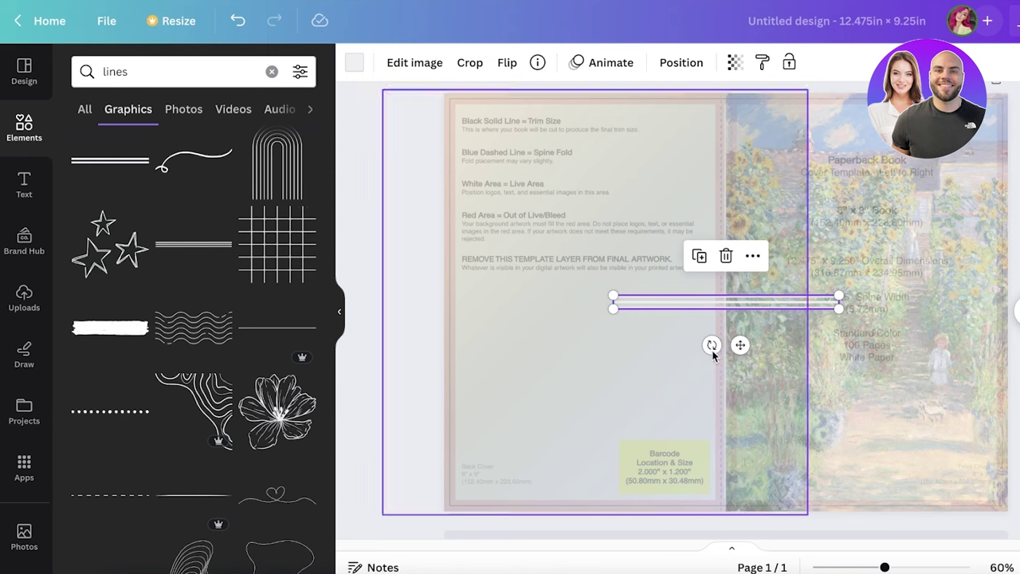
left_click_drag(712, 345, 837, 317)
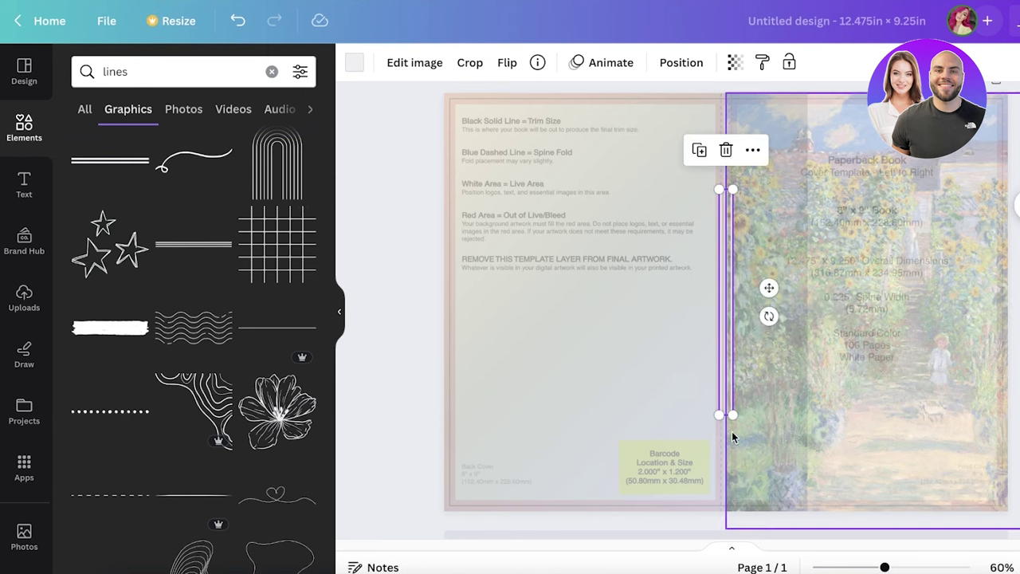
left_click_drag(731, 414, 868, 560)
key("Delete")
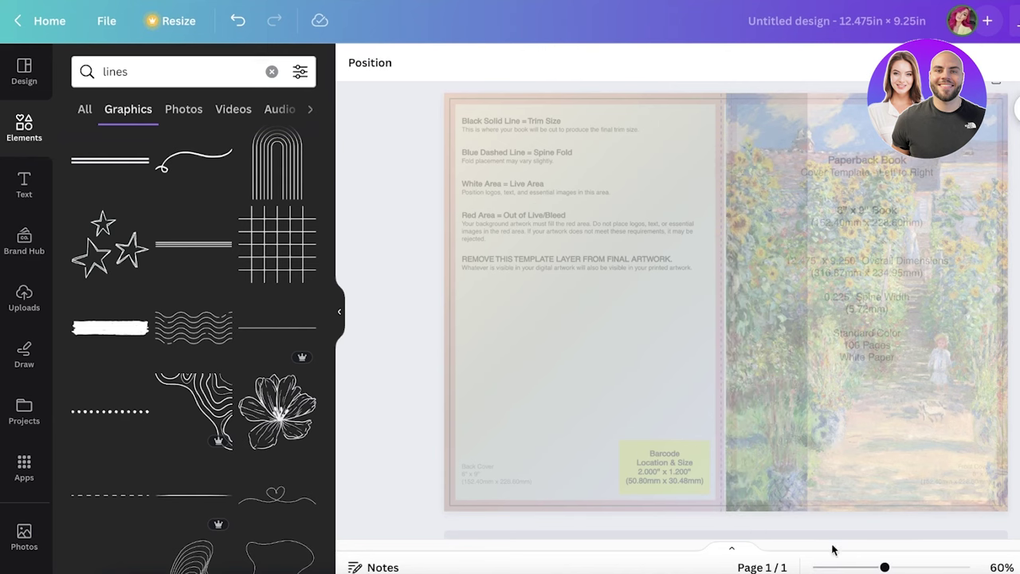
Add the interlaced wavy-lines graphic, rotate it vertical and place it over the upper half of the spine
scroll(203, 372, "down", 5)
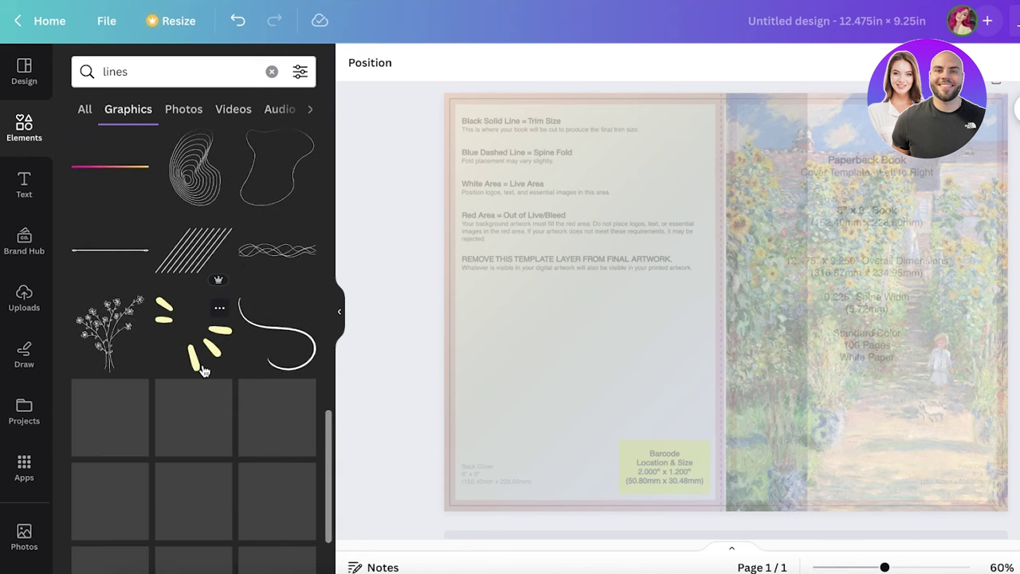
left_click(252, 257)
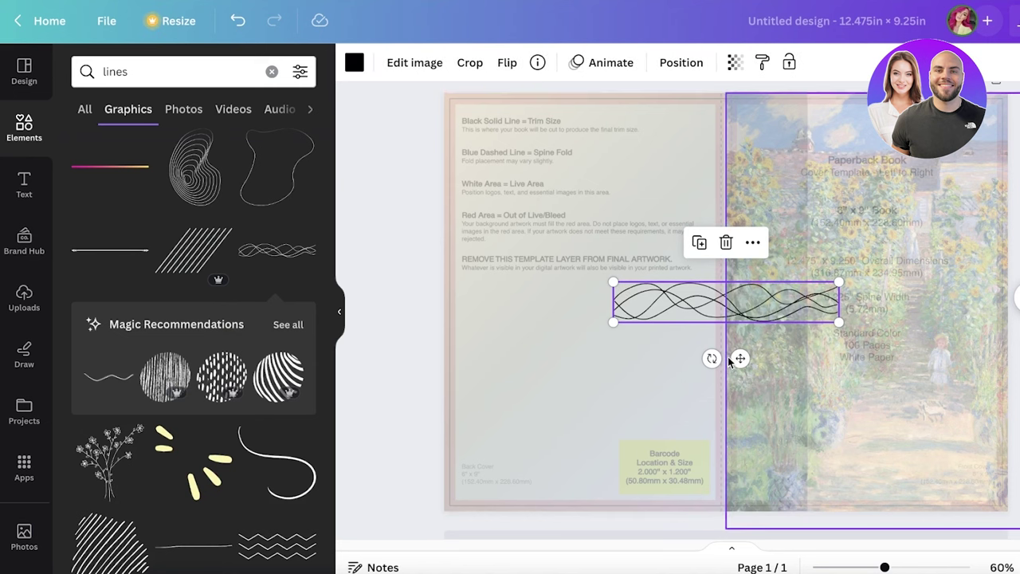
mouse_move(711, 358)
left_mouse_down()
mouse_move(831, 355)
mouse_move(859, 318)
left_mouse_up()
mouse_move(712, 358)
left_mouse_down()
mouse_move(733, 282)
mouse_move(728, 257)
left_mouse_up()
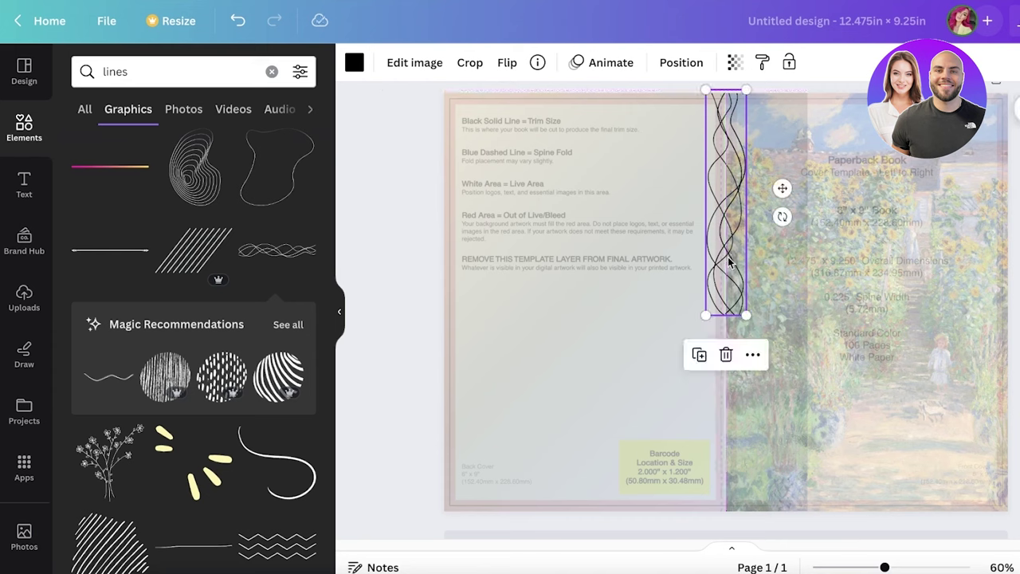
Duplicate the wavy-lines graphic, place the copy directly below over the lower half of the spine, and flip it horizontally
key("ctrl+d")
mouse_move(724, 293)
left_mouse_down()
mouse_move(711, 517)
mouse_move(721, 499)
left_mouse_up()
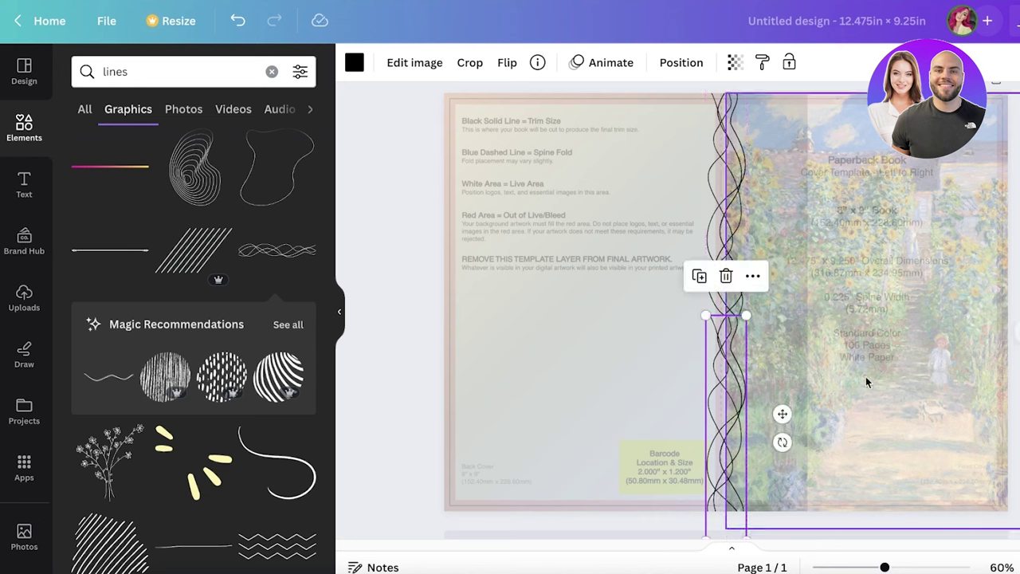
right_click(748, 410)
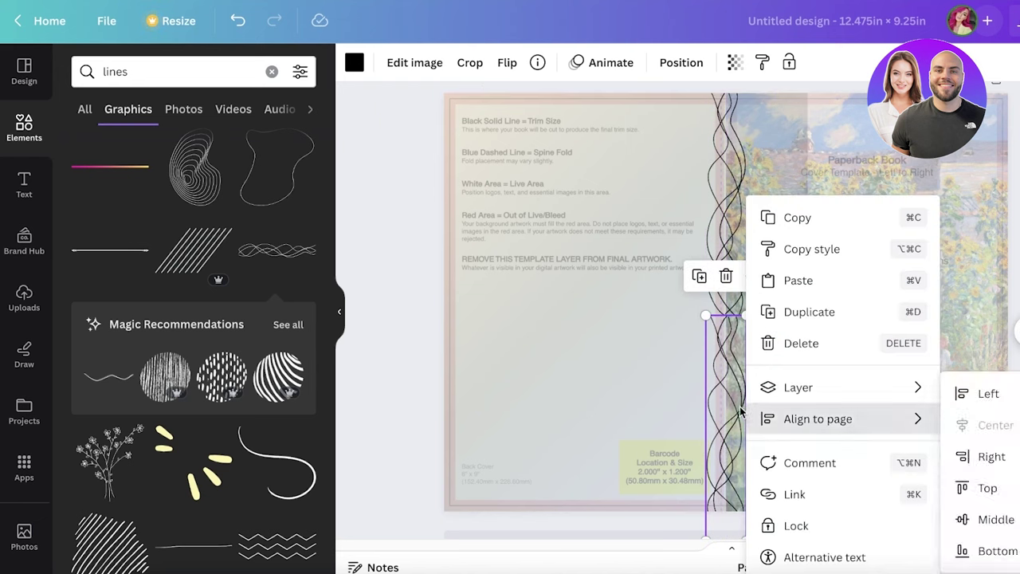
left_click(737, 389)
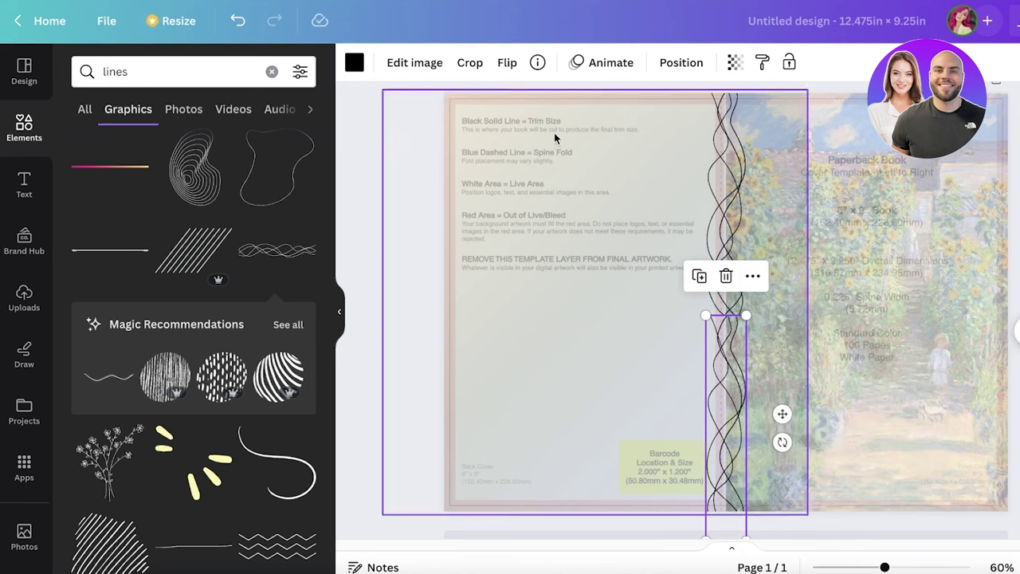
left_click(512, 63)
left_click(536, 135)
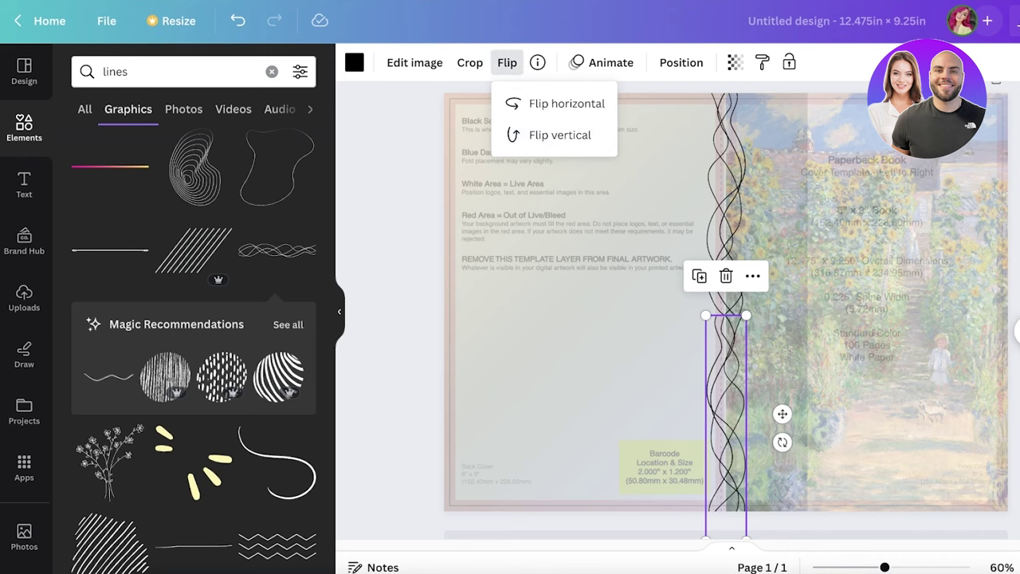
left_click(551, 106)
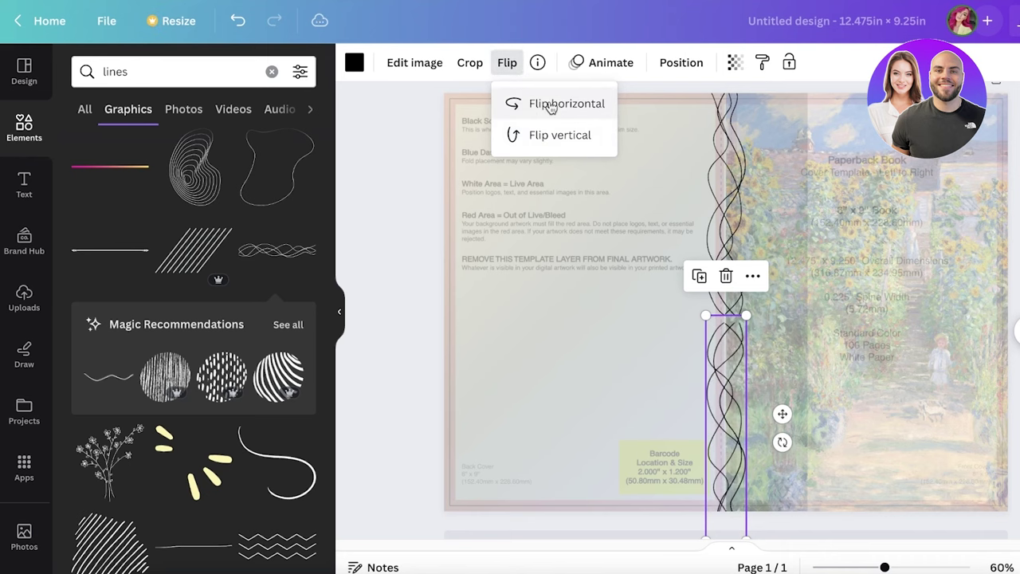
key("Escape")
key("Escape")
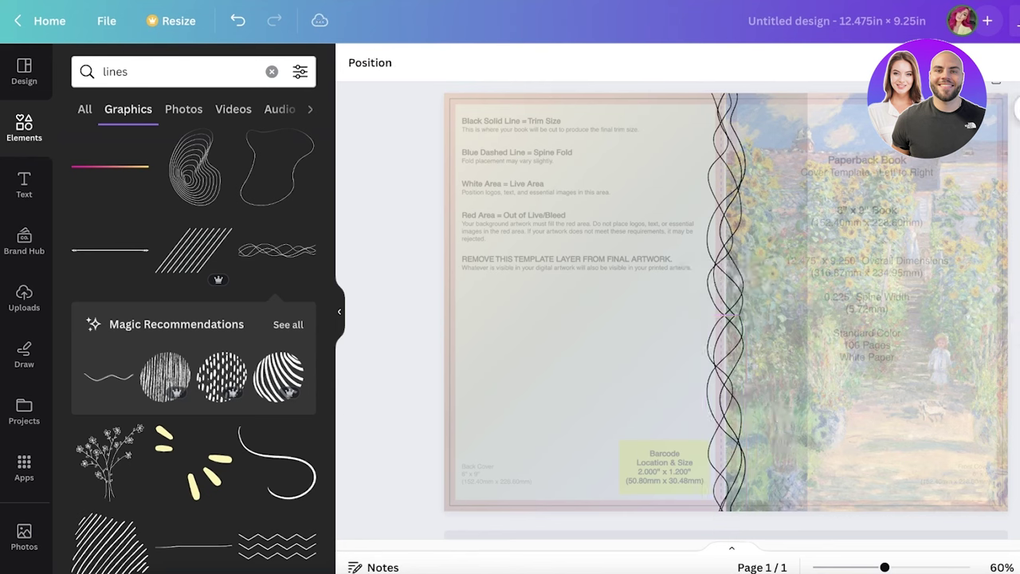
Nudge the lower wavy-lines copy so that it joins the upper one along the spine
left_click(733, 423)
left_click_drag(733, 423, 732, 423)
key("Escape")
left_click(726, 422)
key("Escape")
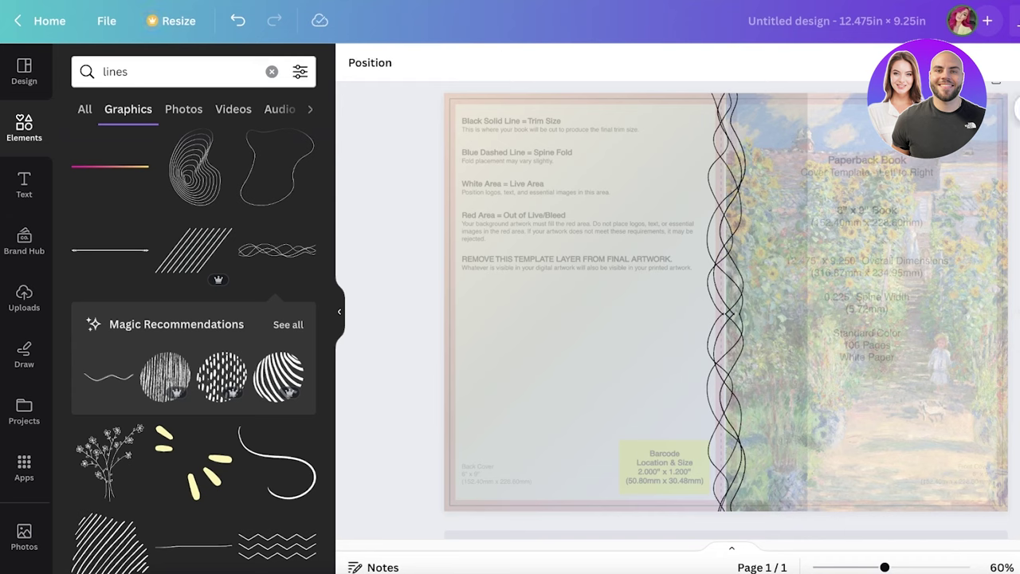
Restore the front-cover painting and the back-cover gradient to full opacity
left_click(911, 308)
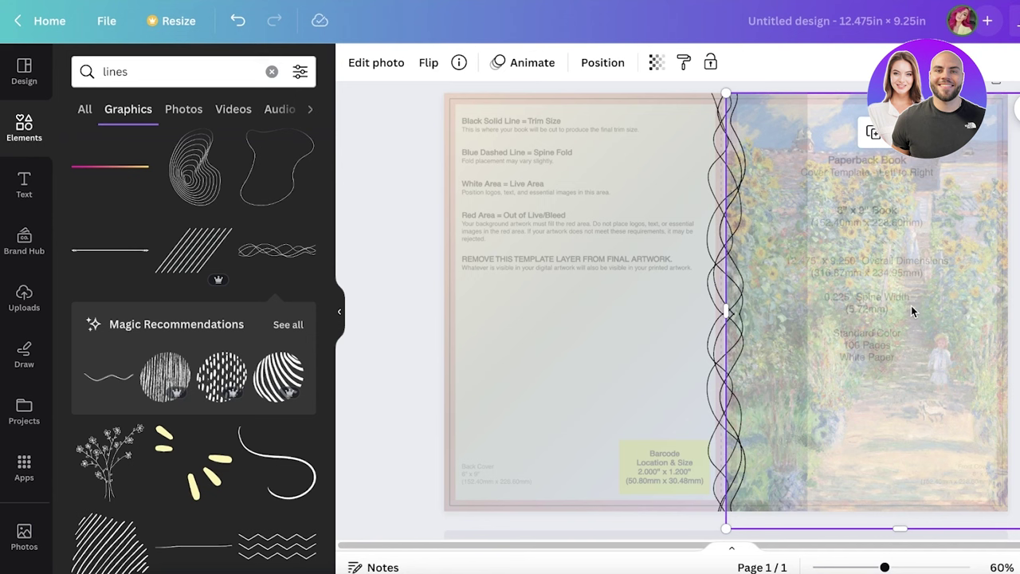
left_click(656, 62)
left_click_drag(580, 125, 657, 125)
left_click(459, 273)
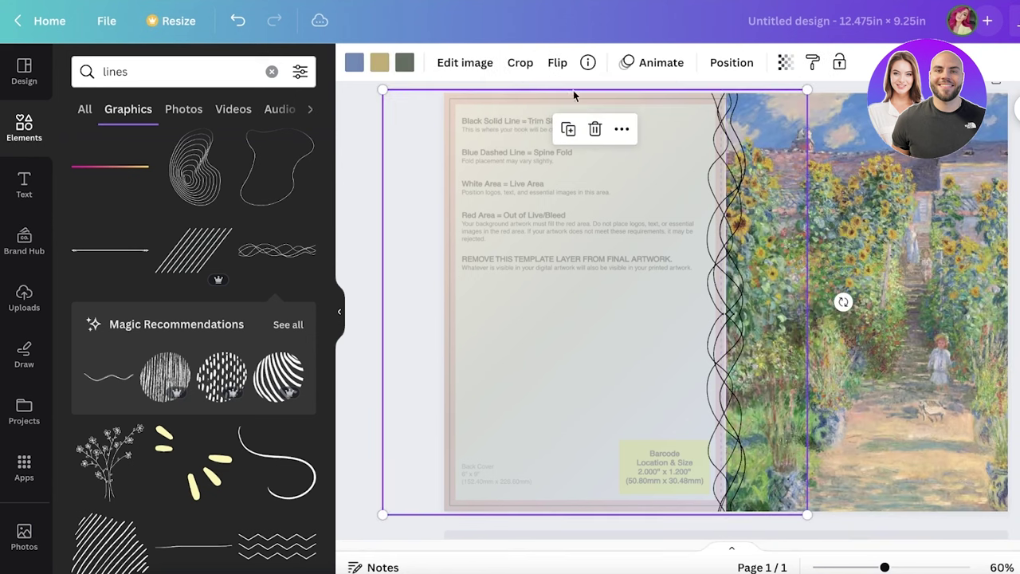
left_click(784, 63)
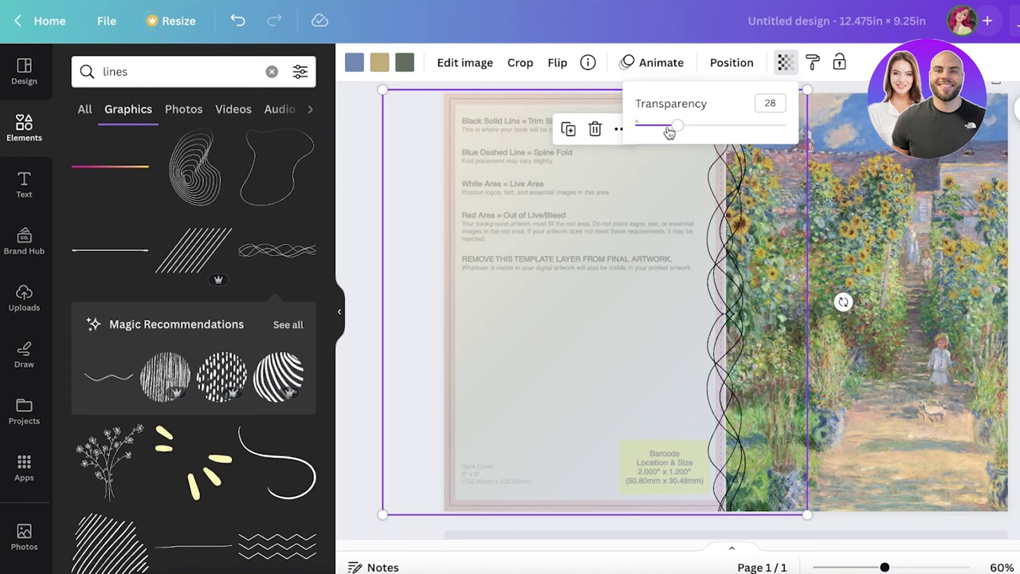
left_click_drag(679, 131, 788, 127)
key("Escape")
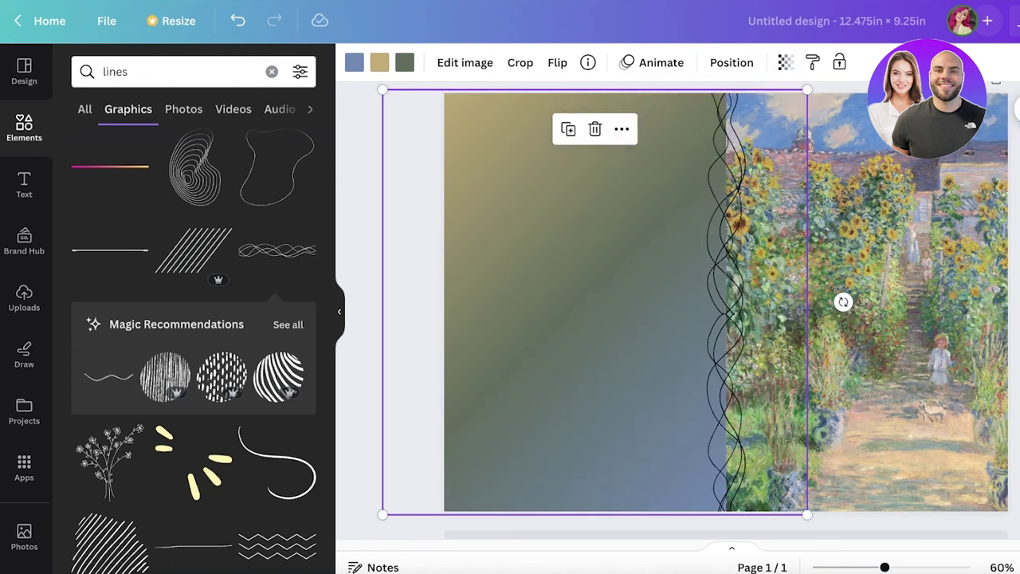
key("Escape")
Select the gradient, the painting and the upper wavy lines together and group them
left_click_drag(711, 124, 352, 309)
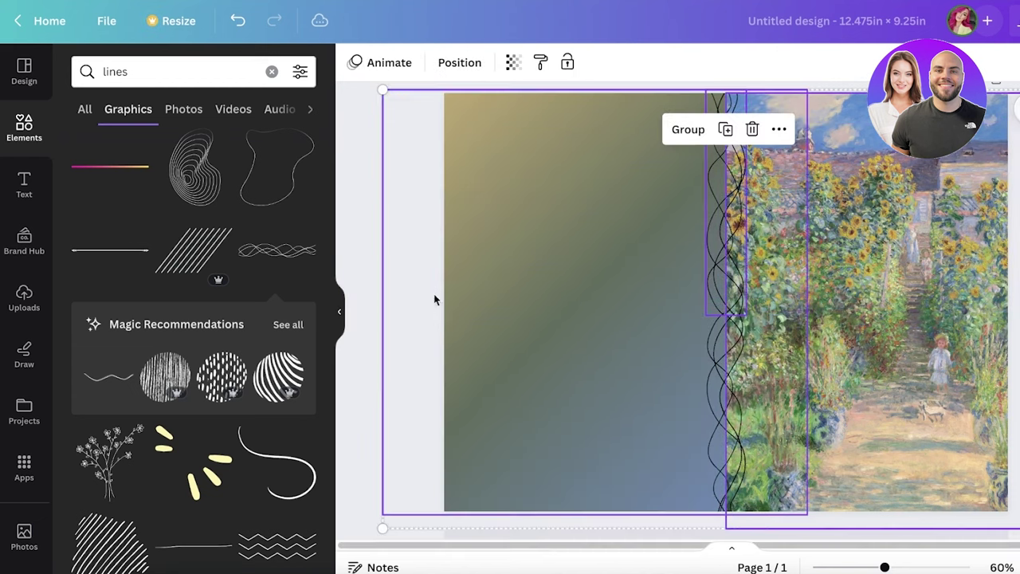
right_click(393, 195)
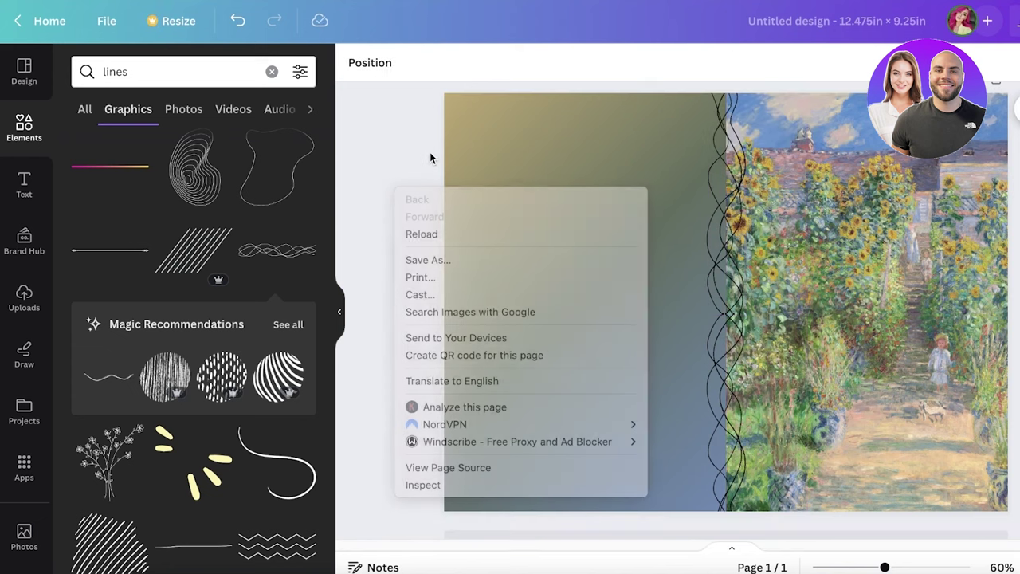
left_click_drag(423, 148, 1016, 236)
right_click(864, 234)
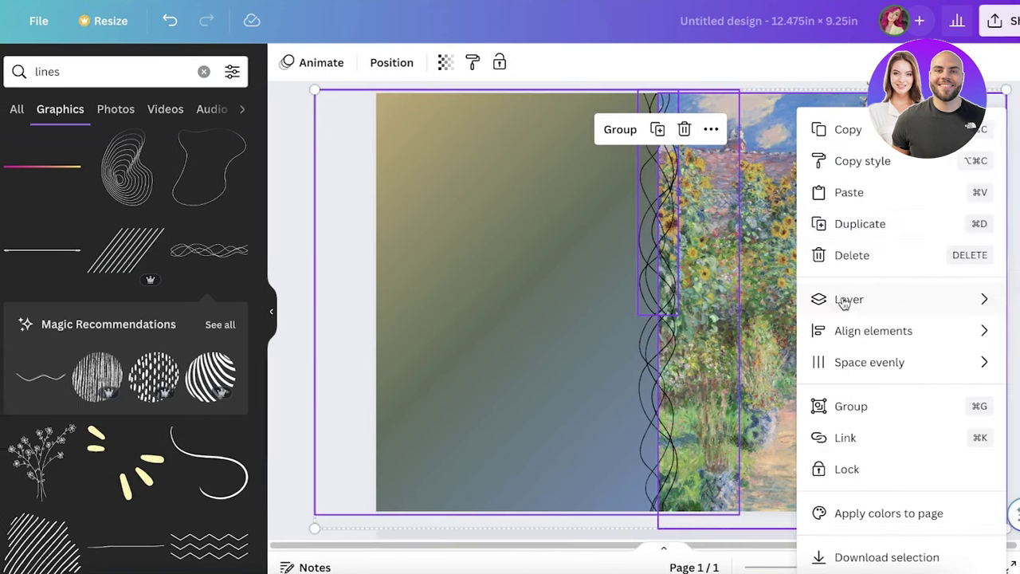
left_click(679, 138)
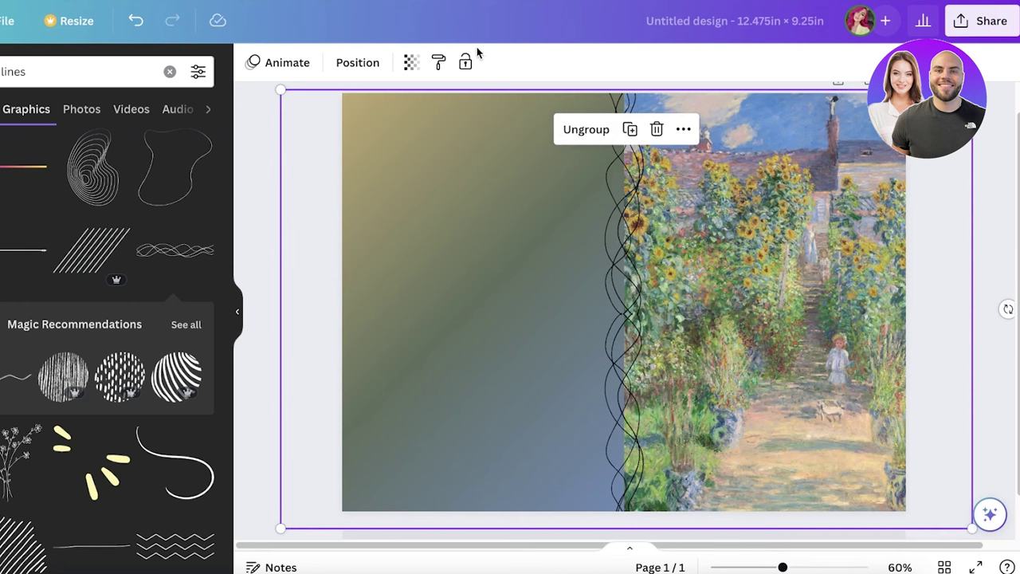
left_click(465, 62)
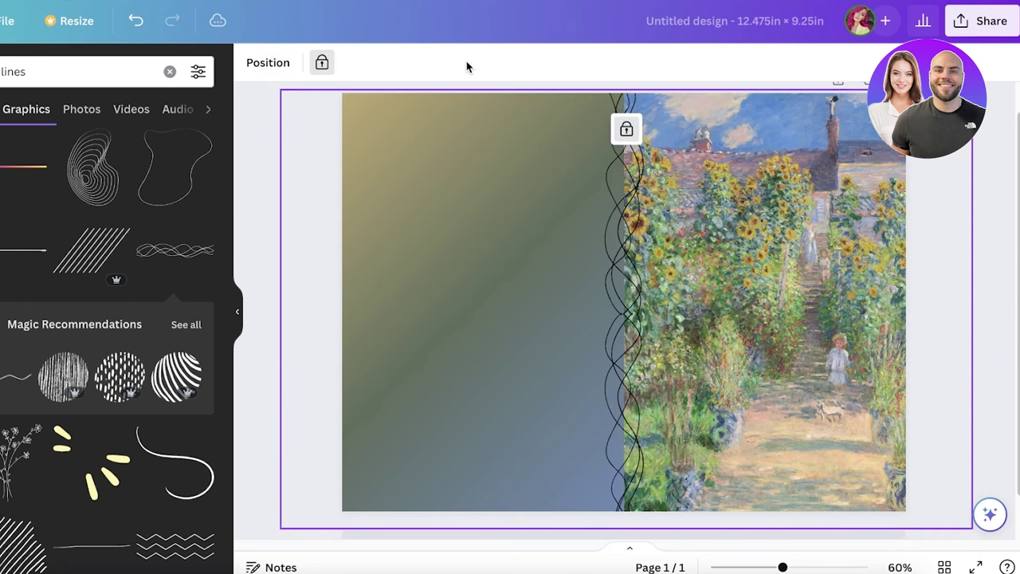
left_click(506, 215)
left_click(658, 230)
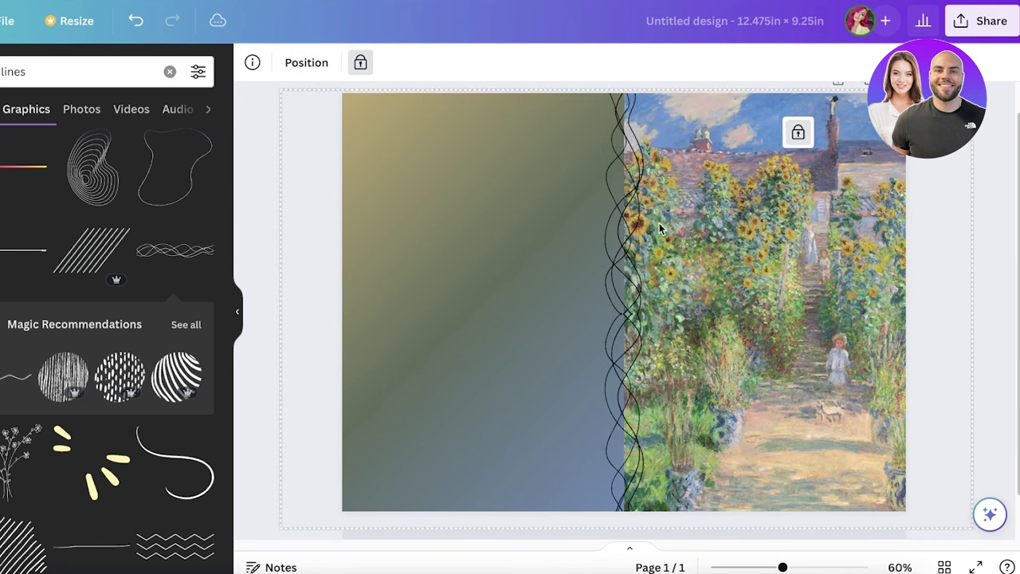
left_click(496, 126)
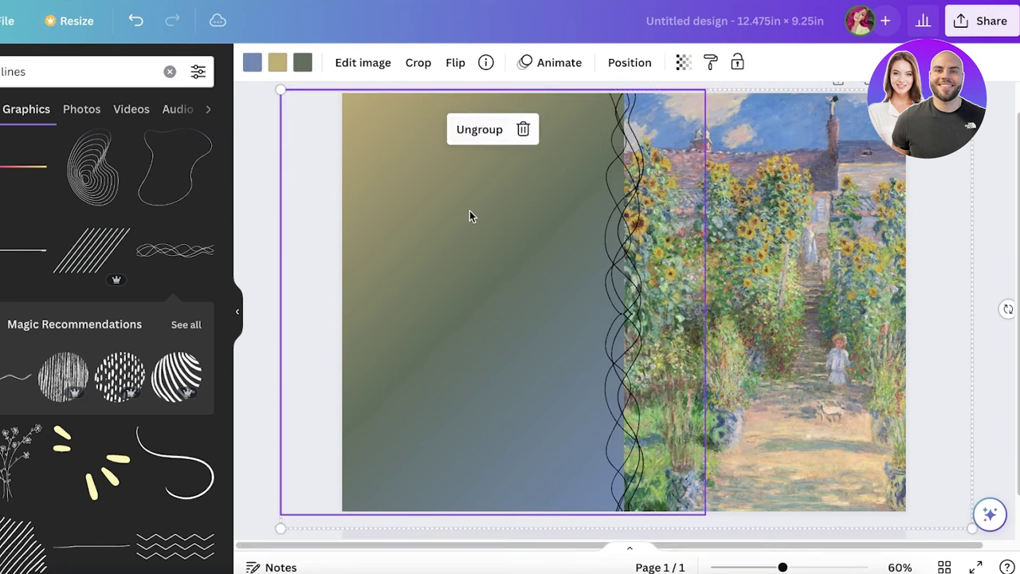
Show the page's layers, unlock the KDP cover template layer completely and delete it
right_click(501, 222)
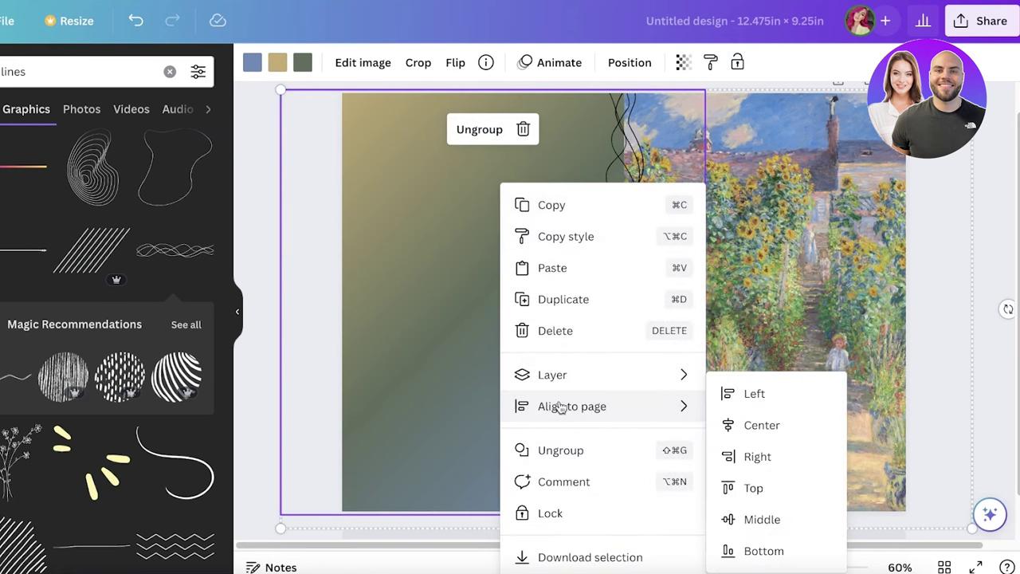
mouse_move(571, 384)
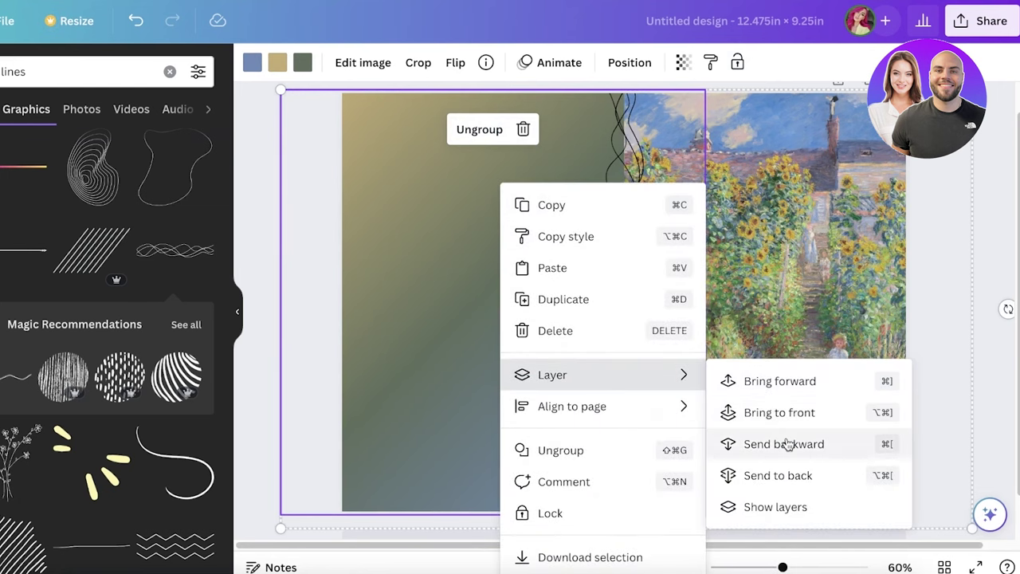
left_click(788, 506)
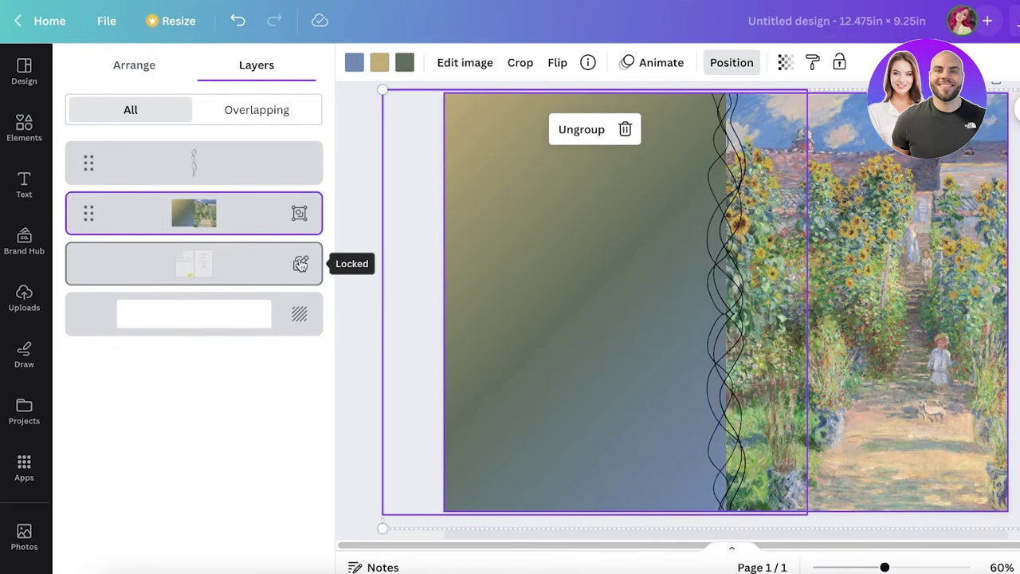
left_click(299, 263)
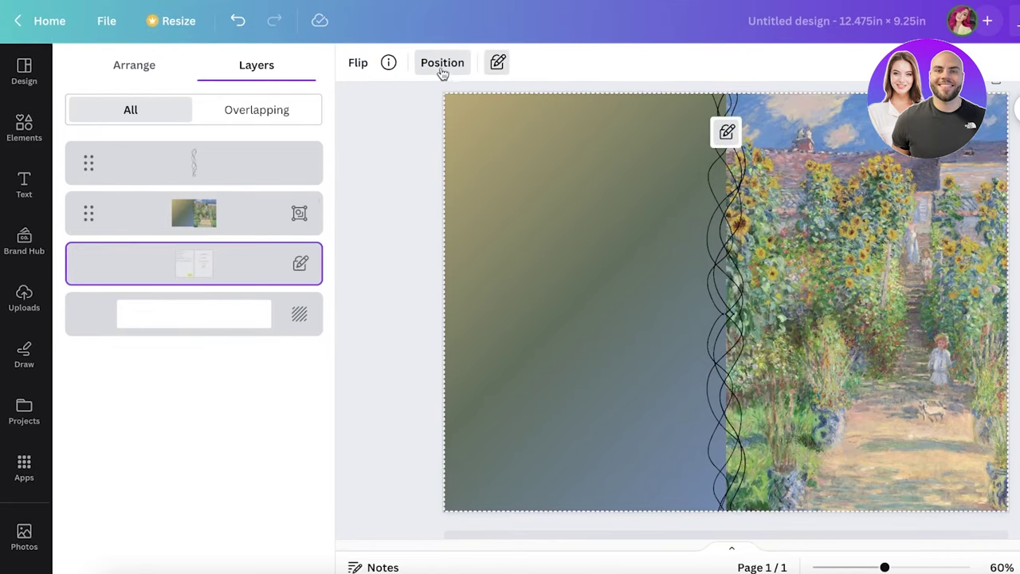
left_click(497, 63)
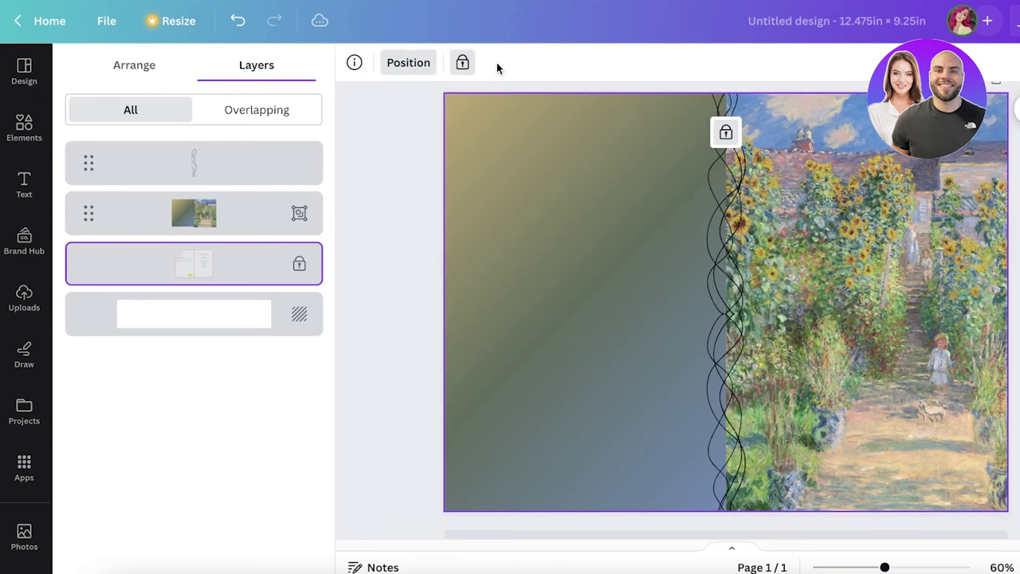
left_click(725, 133)
left_click(725, 132)
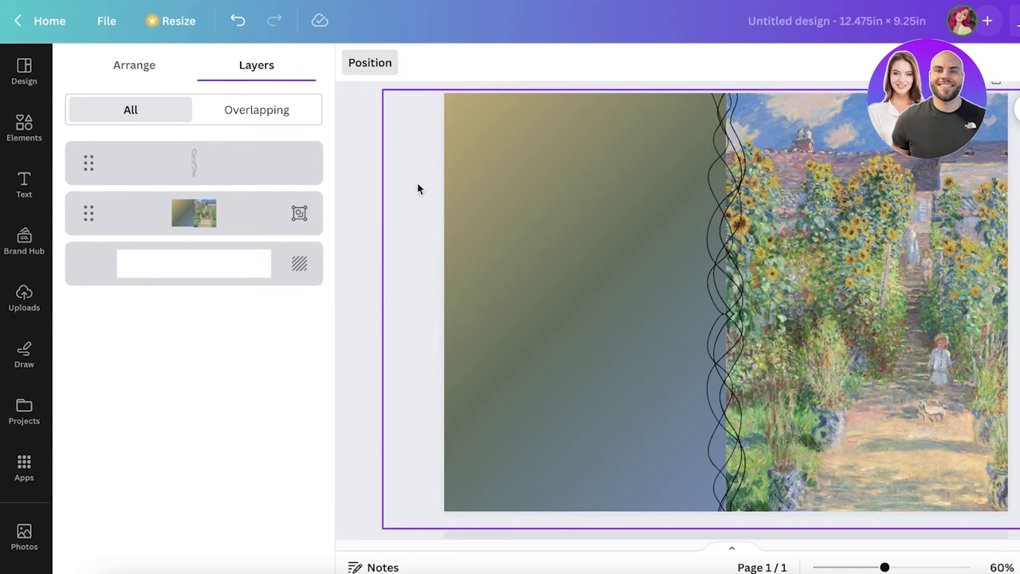
left_click(369, 239)
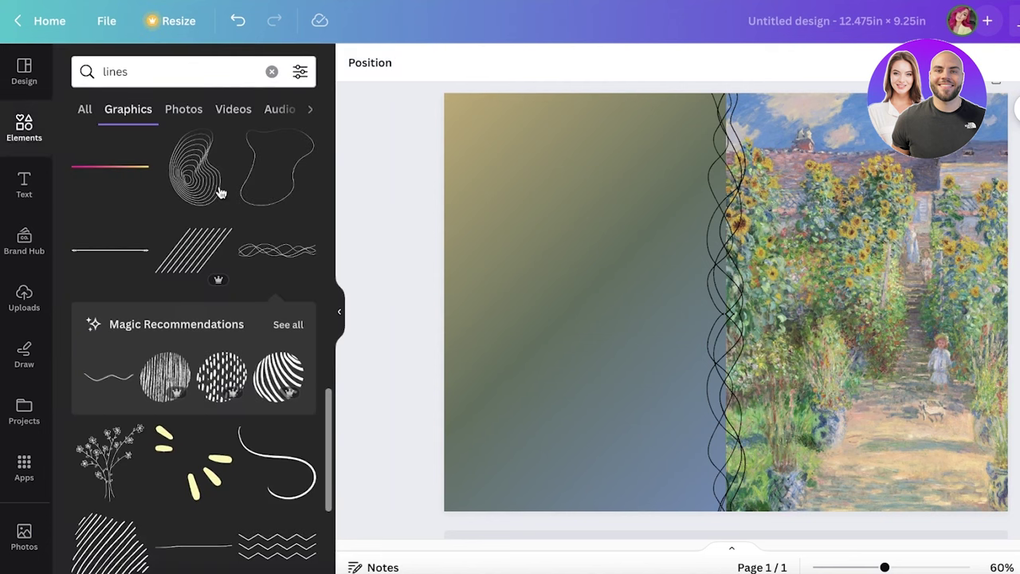
Add a title text box in the Brand Kit title style to the cover
left_click(24, 130)
left_click(25, 185)
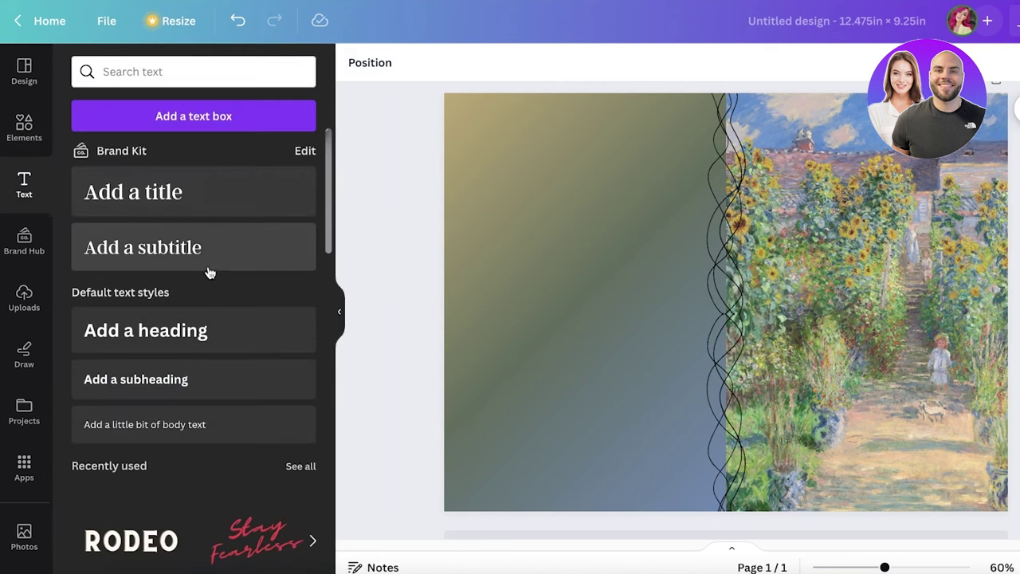
scroll(210, 335, "down", 2)
scroll(195, 311, "up", 2)
left_click(155, 189)
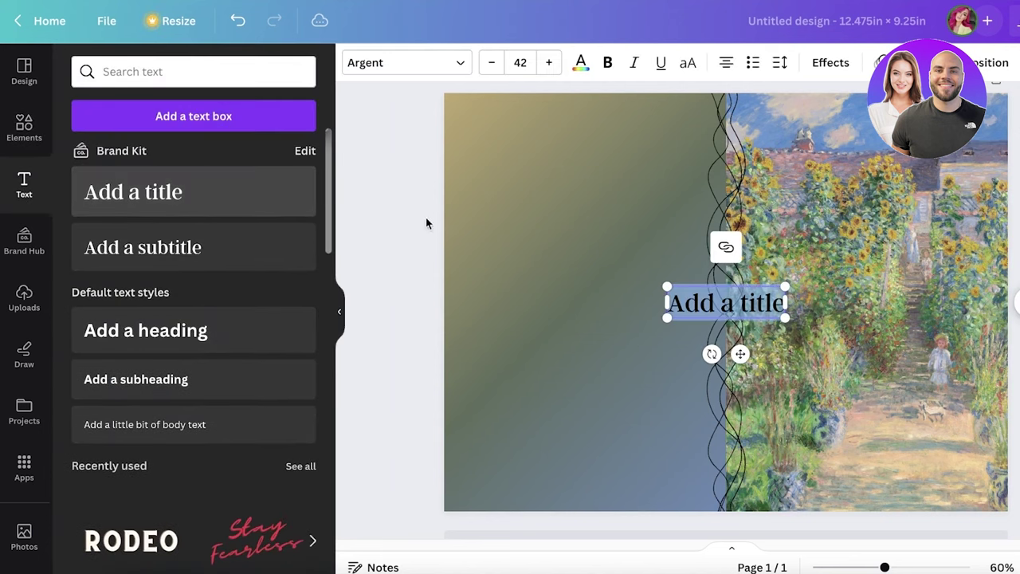
Move the title text box to the upper part of the front cover and replace its text with "Lost Life"
left_click(731, 301)
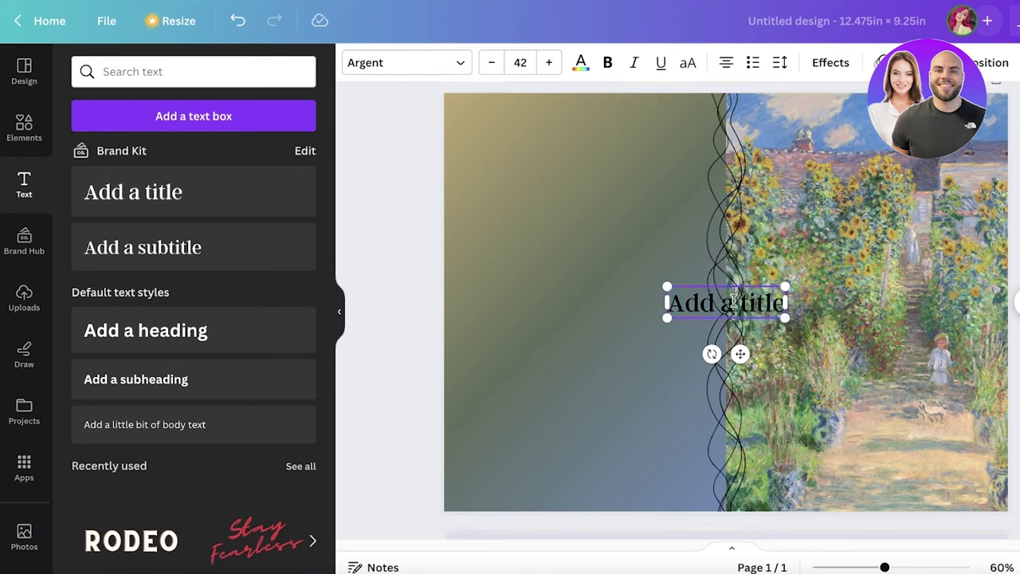
key("ctrl+a")
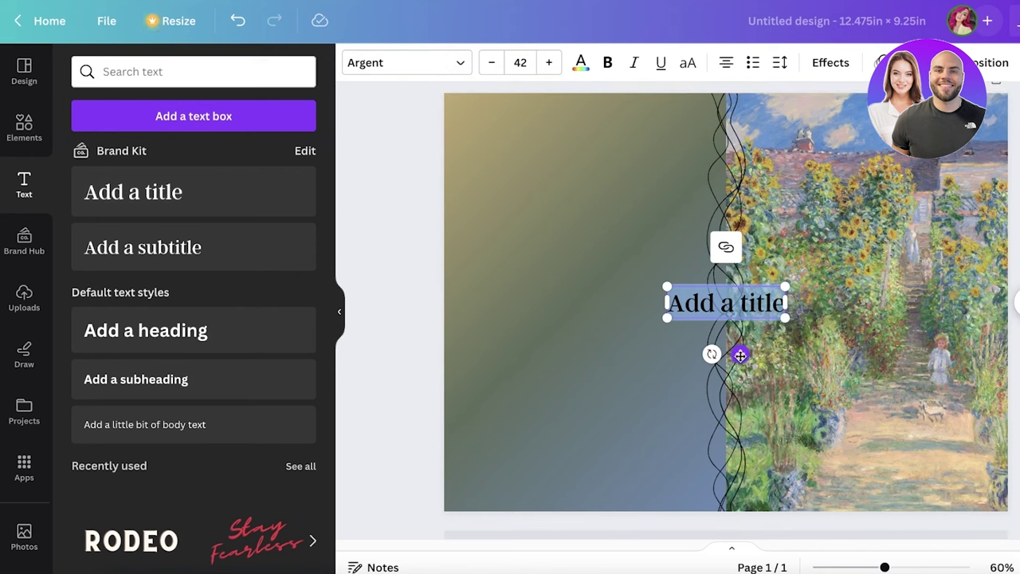
mouse_move(740, 353)
left_mouse_down()
mouse_move(892, 217)
mouse_move(889, 250)
left_mouse_up()
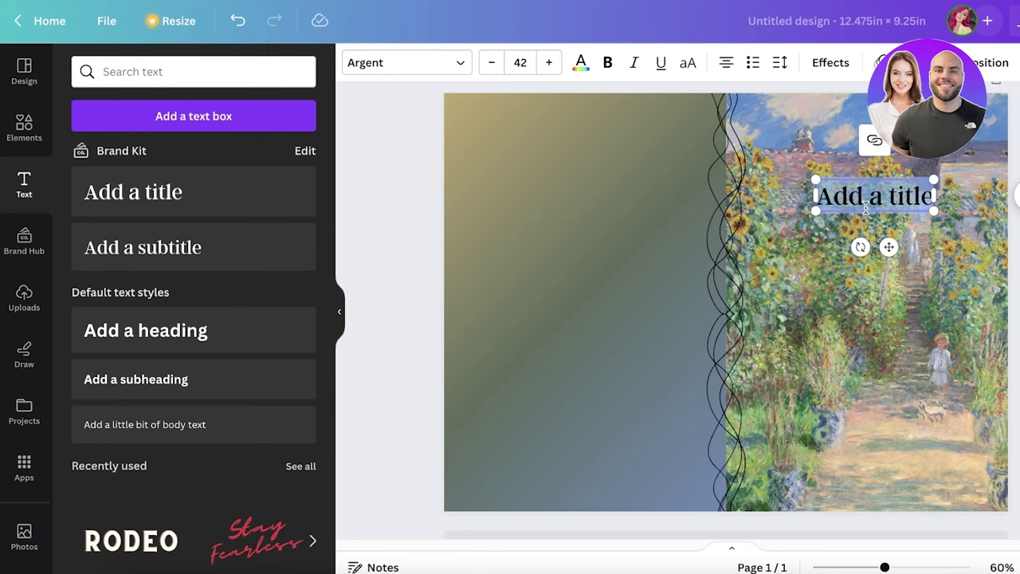
key("BackSpace")
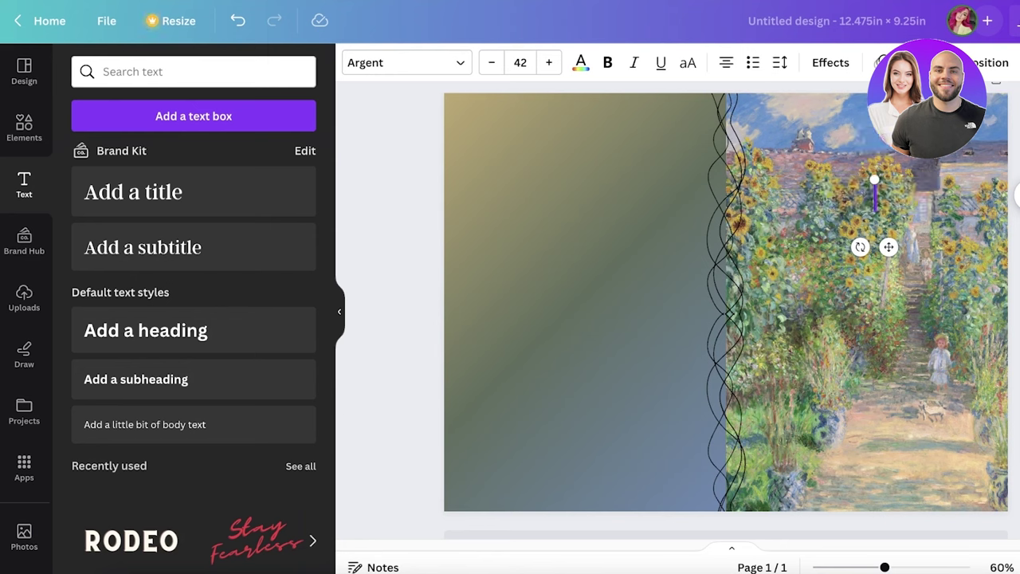
type("A")
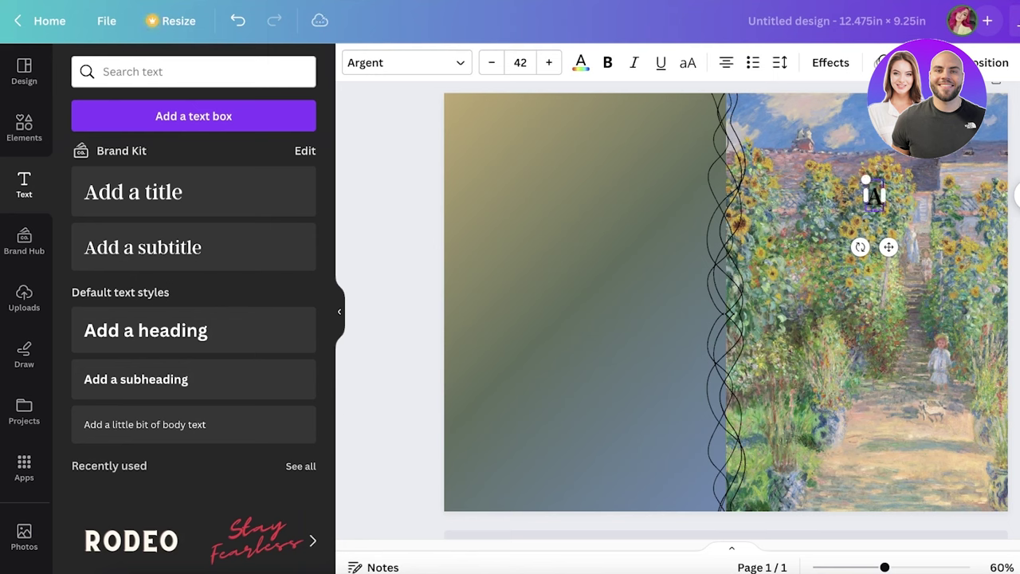
key("BackSpace")
type("Lost Life")
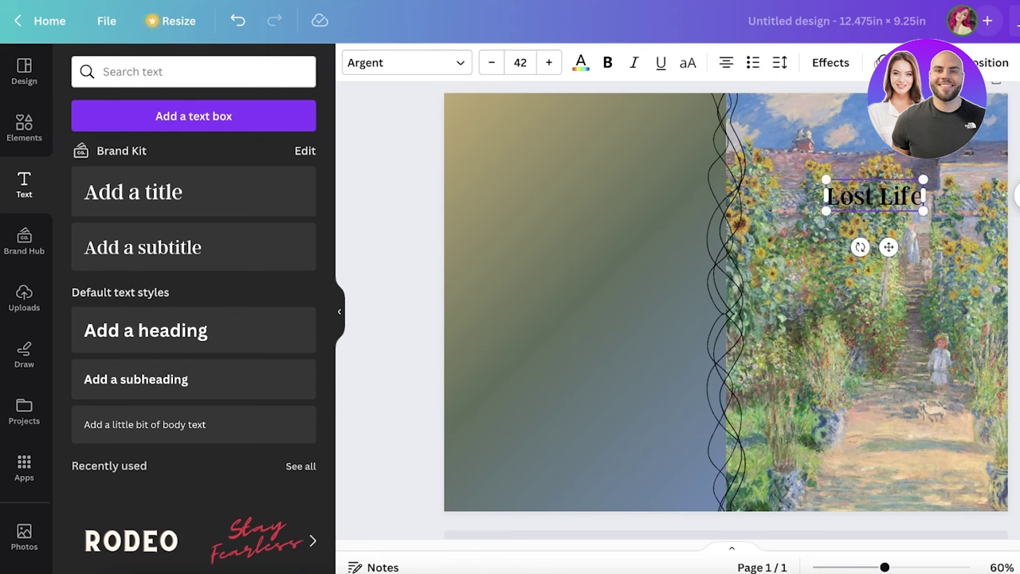
key("Escape")
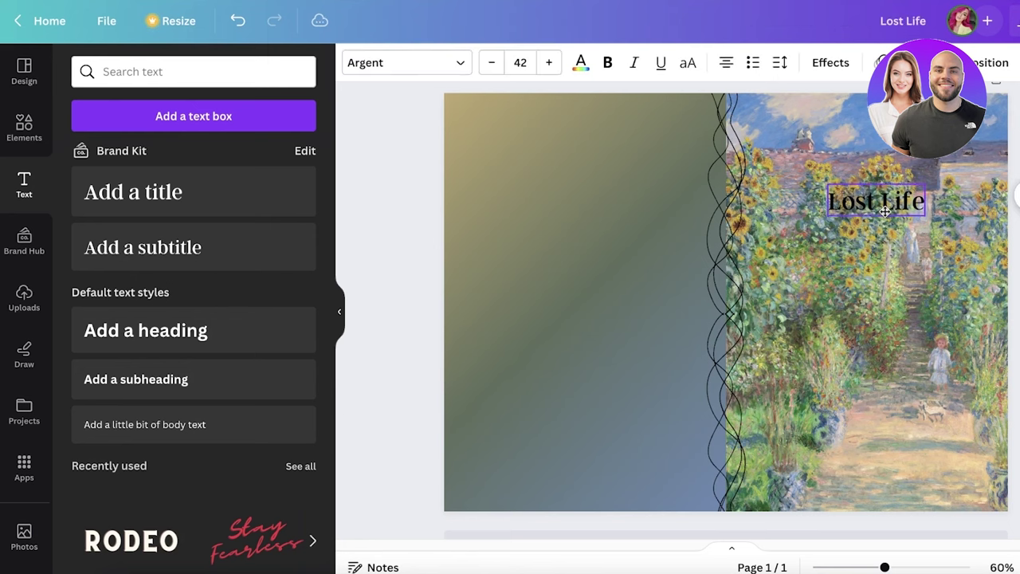
Search the elements library for "cloud" and add the first solid white cloud graphic to the cover
left_click(24, 127)
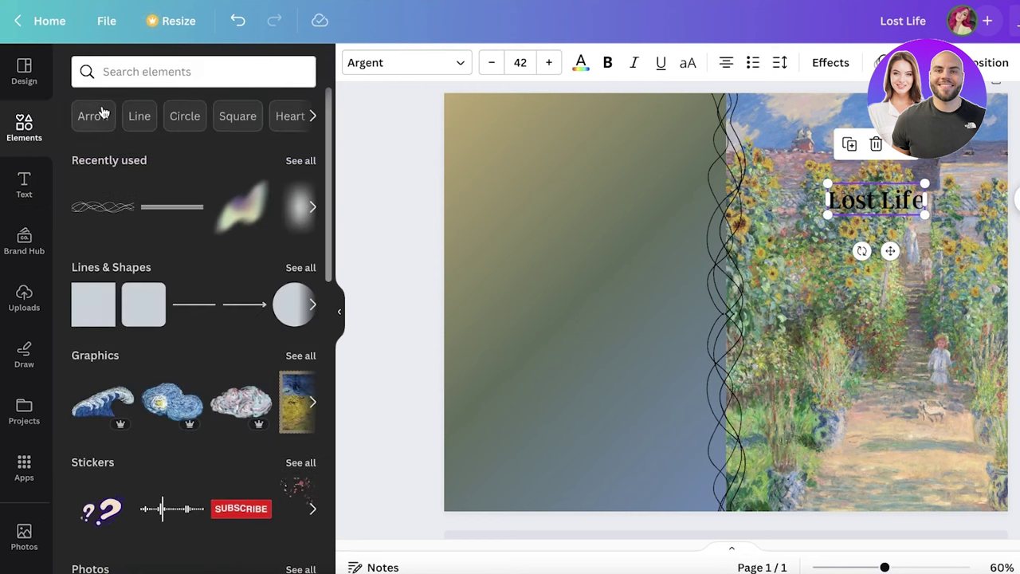
left_click(139, 71)
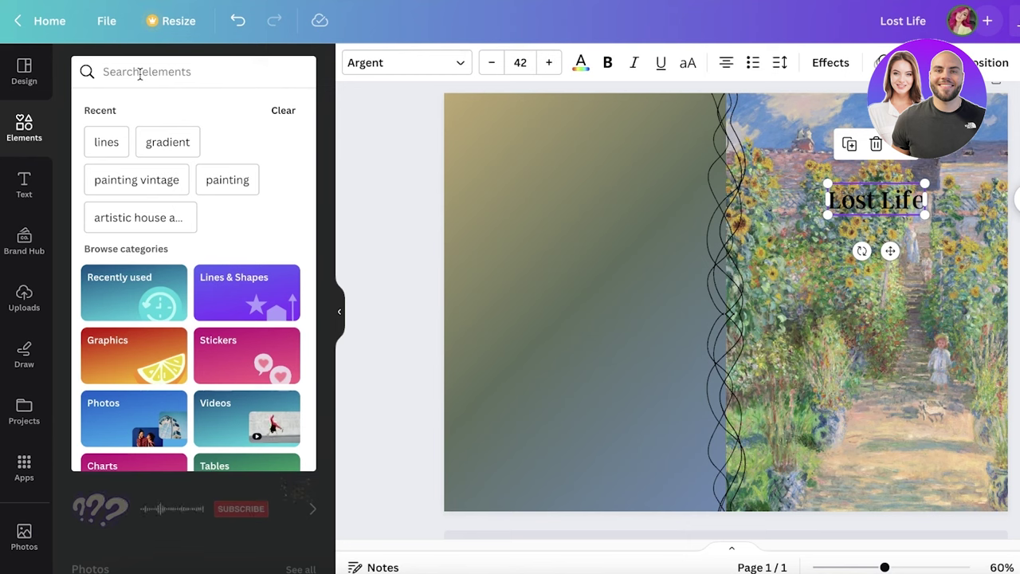
type("cloud")
key("Return")
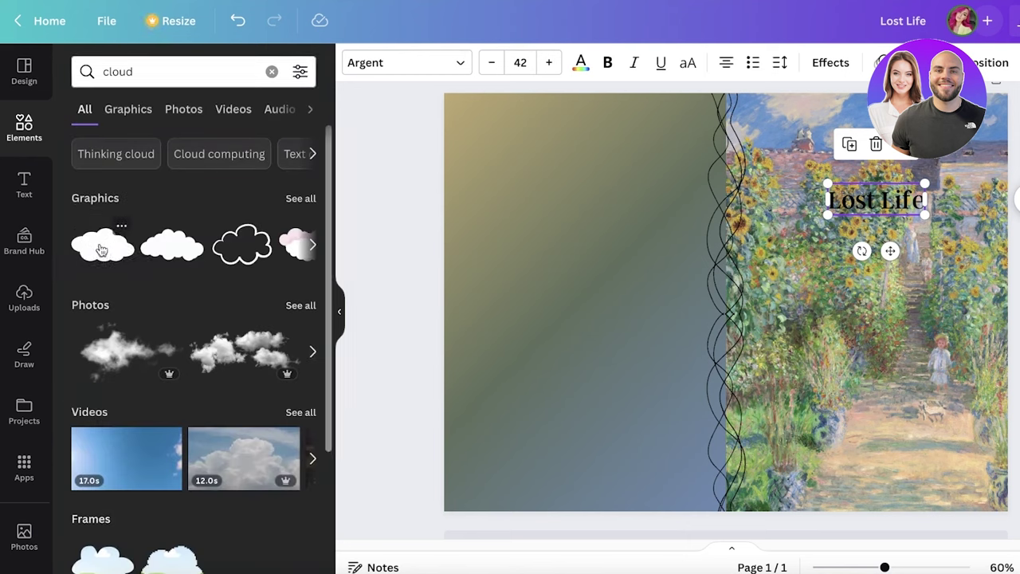
left_click(101, 250)
Shrink the white cloud to about the title's width and place it behind the "Lost Life" text
right_click(852, 302)
left_click(711, 329)
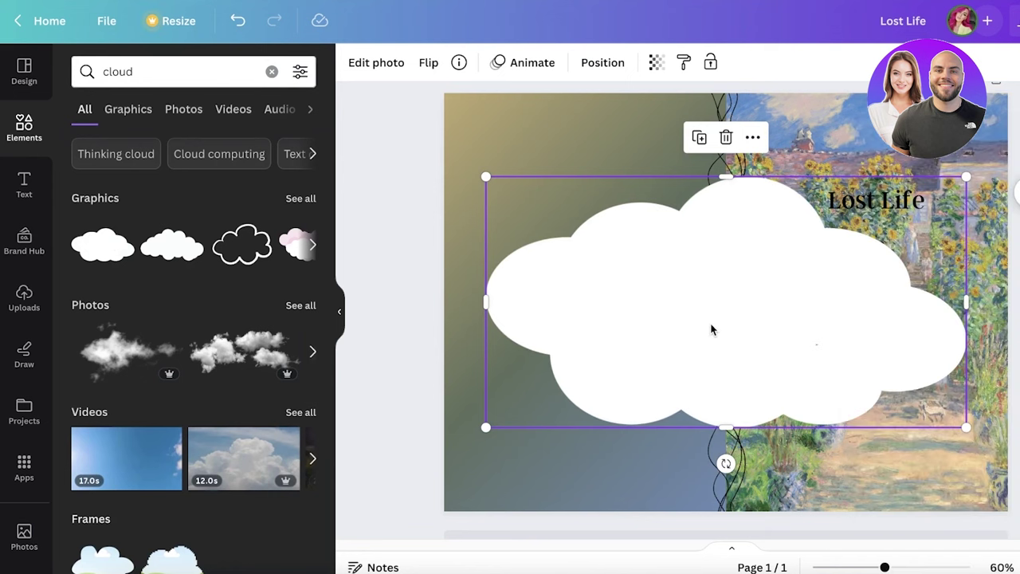
left_click_drag(711, 329, 852, 242)
left_click_drag(995, 335, 801, 187)
left_click_drag(752, 161, 867, 200)
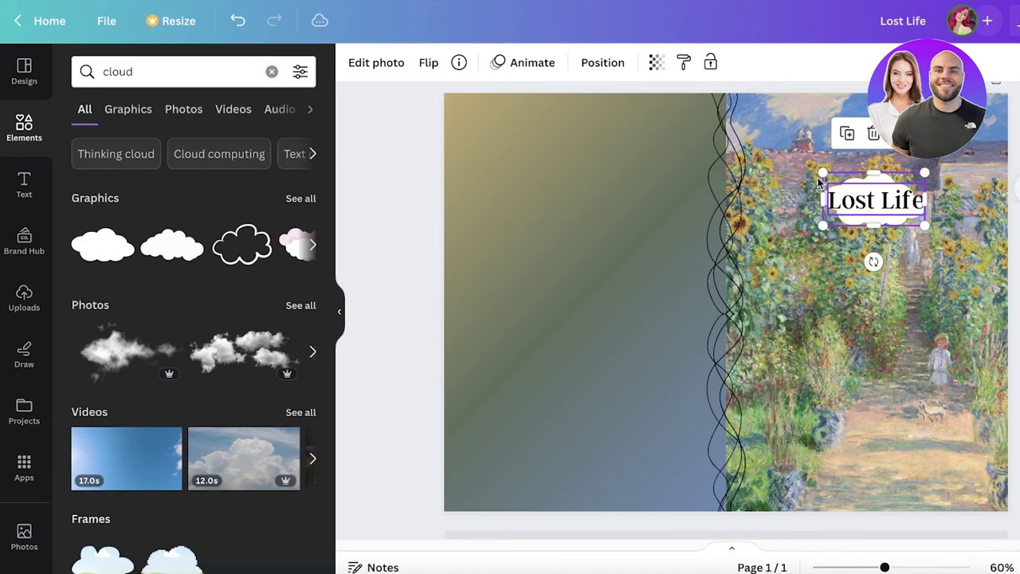
Set the white cloud's transparency to 52 and deselect it
left_click(655, 62)
left_click_drag(658, 125, 585, 128)
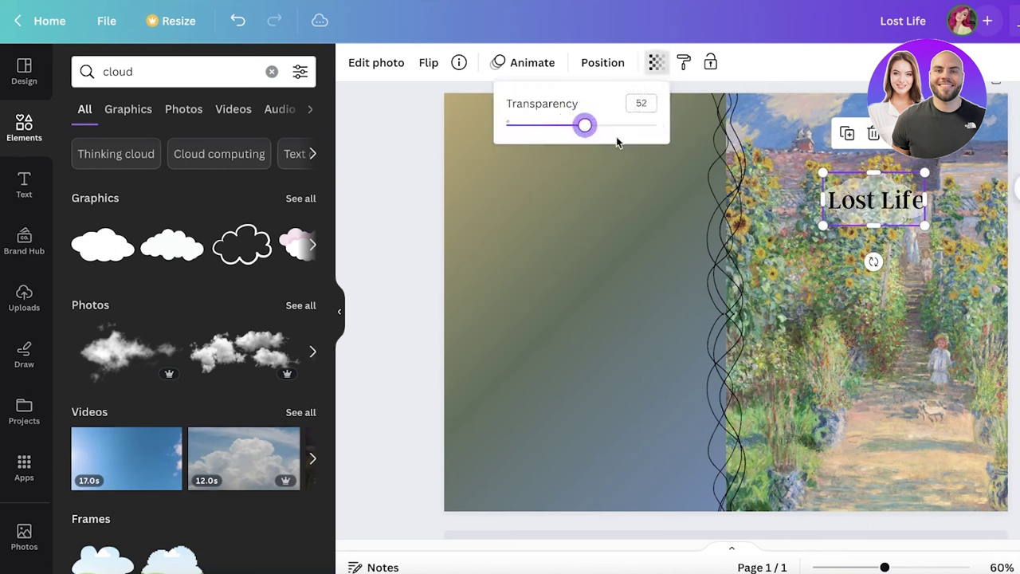
key("Escape")
key("Escape")
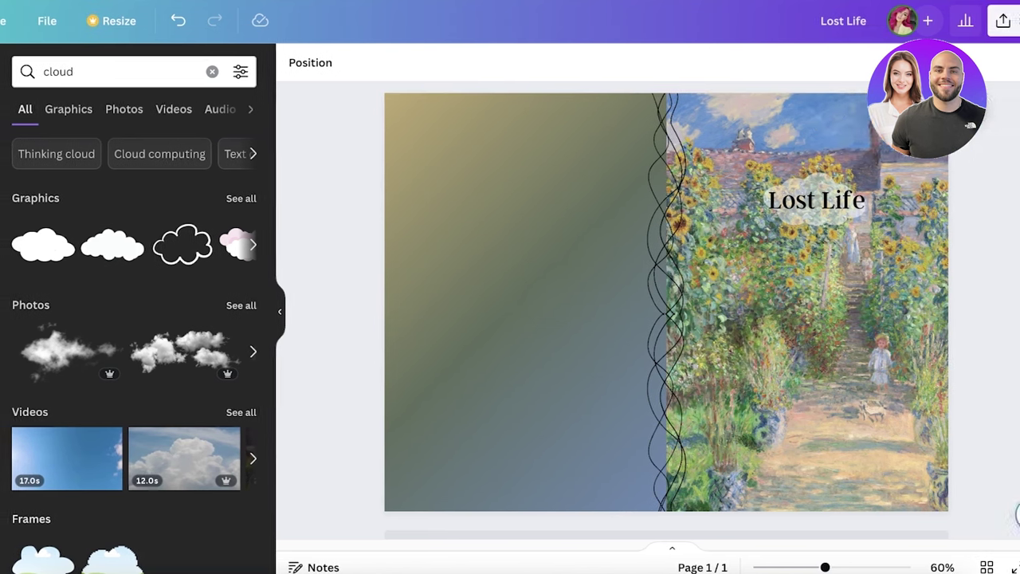
Open the design's download settings and set the file type to PDF Standard
left_click(1019, 20)
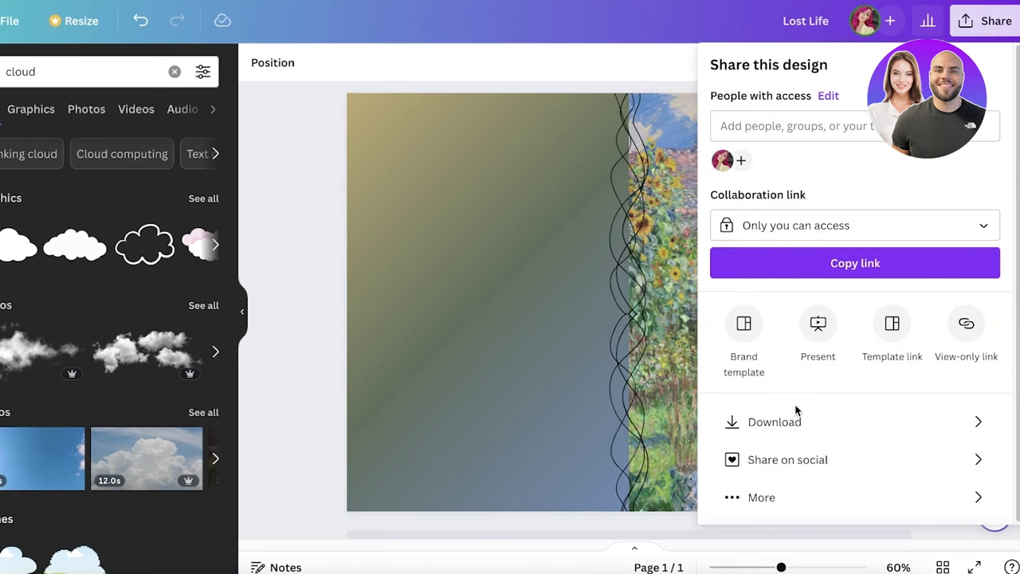
left_click(761, 423)
left_click(854, 130)
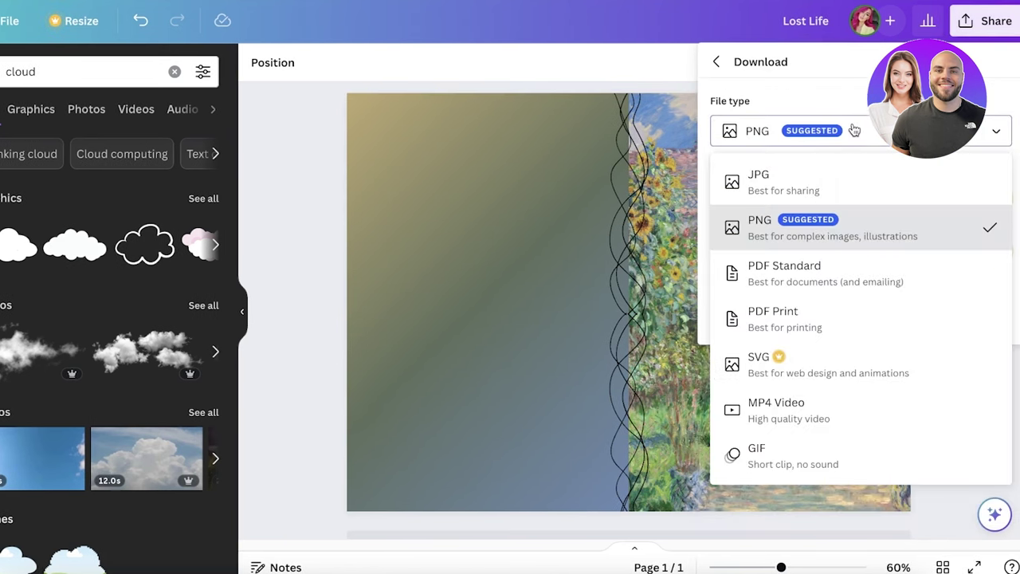
left_click(813, 287)
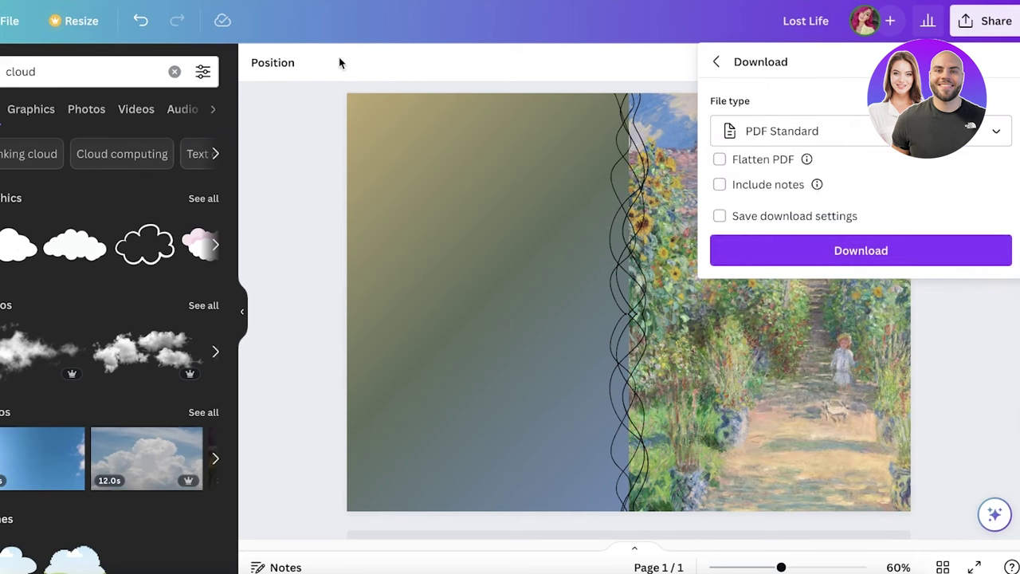